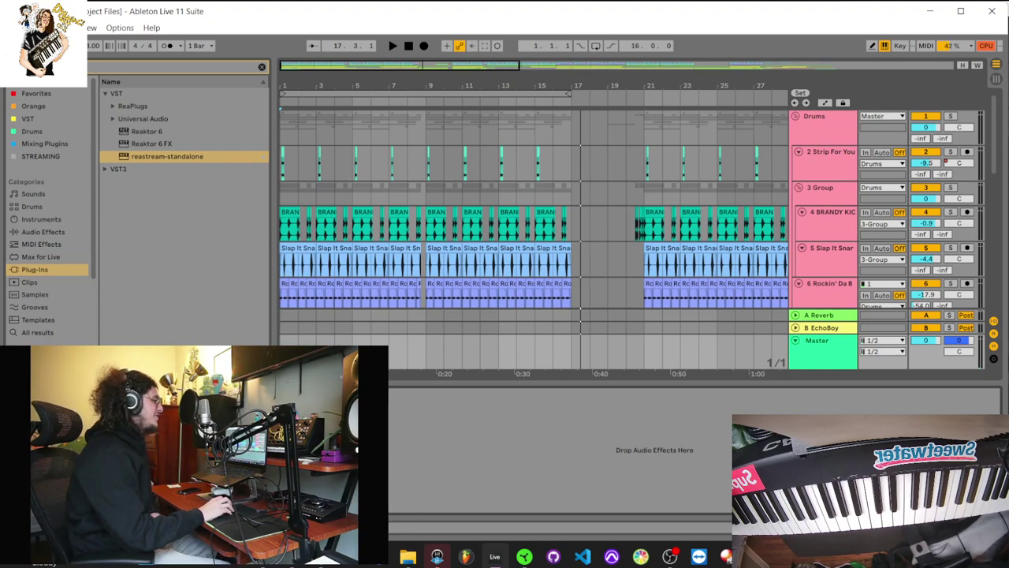
- Look over all tracks of the arrangement and clear the plug-in browser's search
{"action": "scroll", "coordinate": [534, 229], "scroll_direction": "down", "scroll_amount": 3}
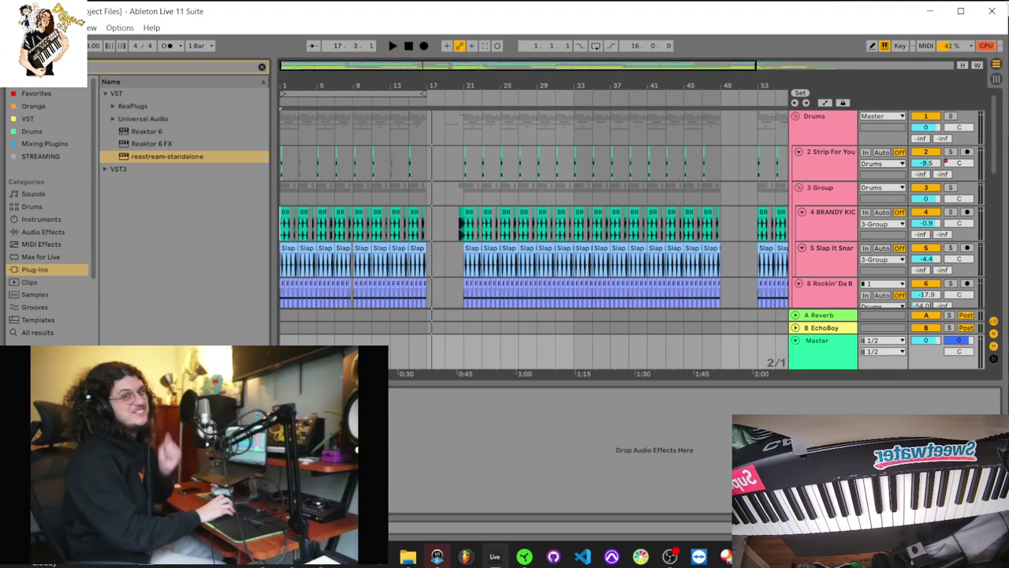
{"action": "scroll", "coordinate": [534, 217], "scroll_direction": "down", "scroll_amount": 2}
{"action": "scroll", "coordinate": [533, 209], "scroll_direction": "down", "scroll_amount": 10}
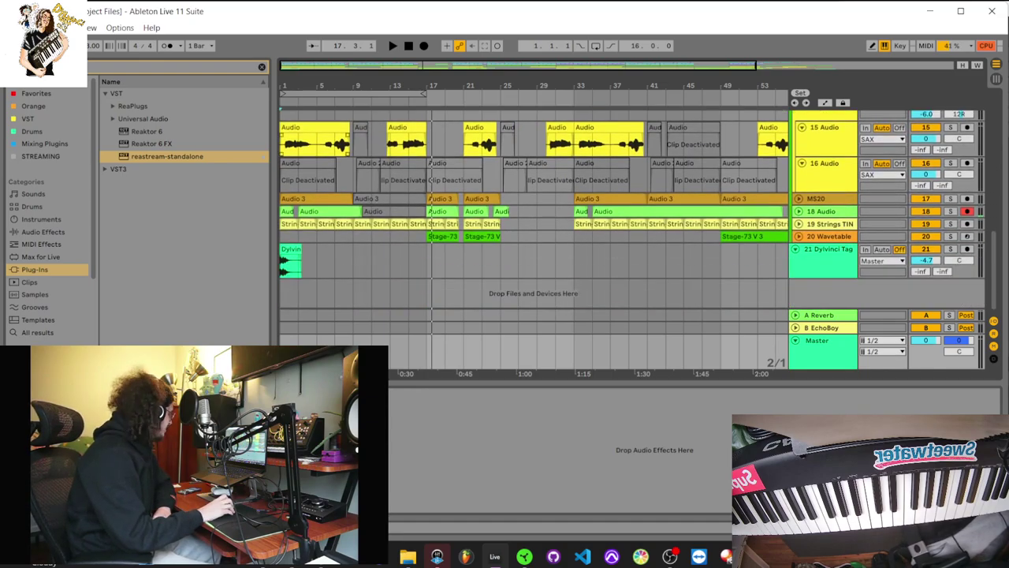
{"action": "scroll", "coordinate": [534, 209], "scroll_direction": "up", "scroll_amount": 12}
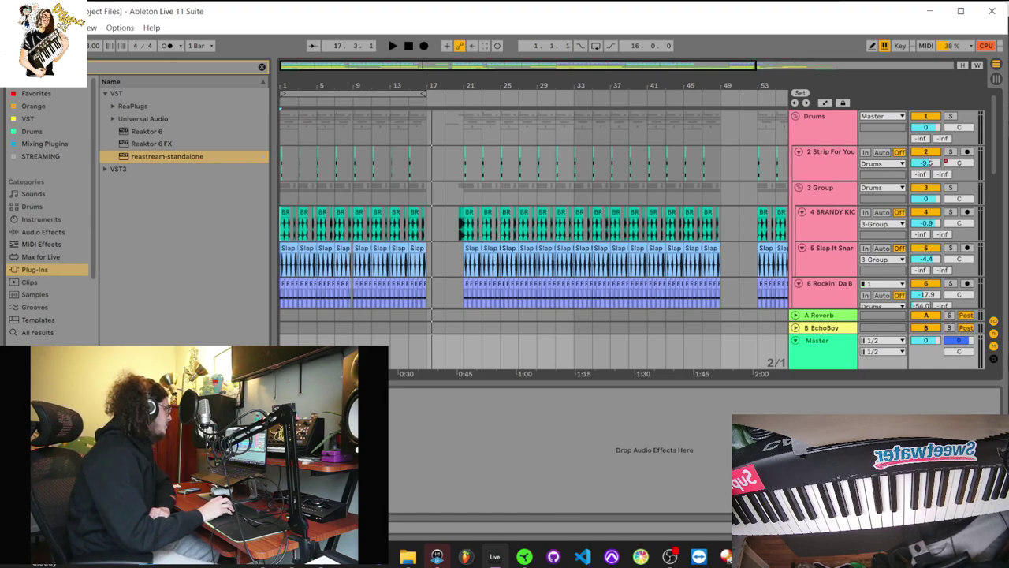
{"action": "key", "text": "Escape"}
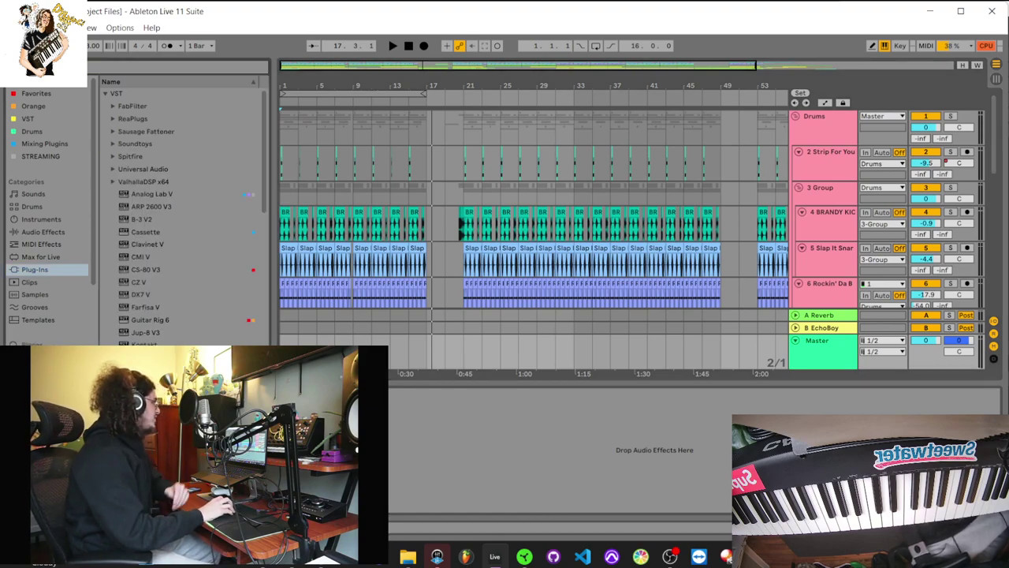
- Solo the Drums group, play it from the start and examine the clips on each drum track
{"action": "scroll", "coordinate": [533, 209], "scroll_direction": "up", "scroll_amount": 6}
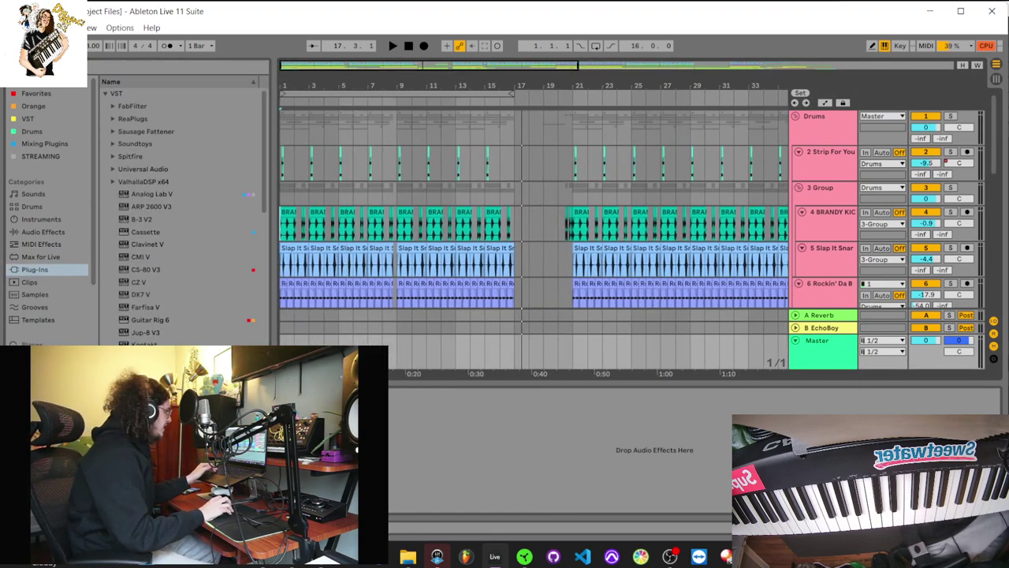
{"action": "key", "text": "space"}
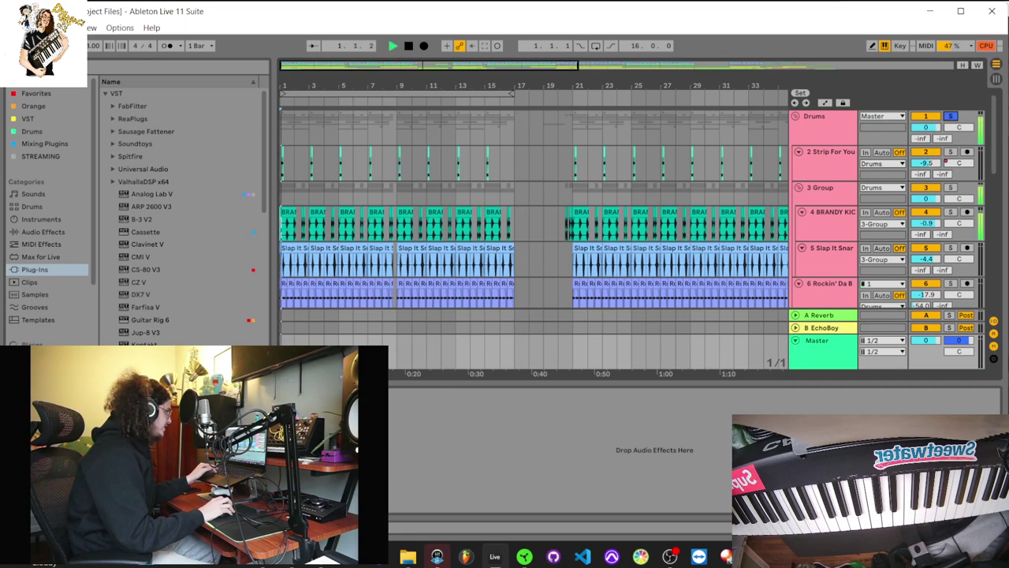
{"action": "scroll", "coordinate": [533, 209], "scroll_direction": "down", "scroll_amount": 1}
{"action": "scroll", "coordinate": [534, 209], "scroll_direction": "down", "scroll_amount": 1}
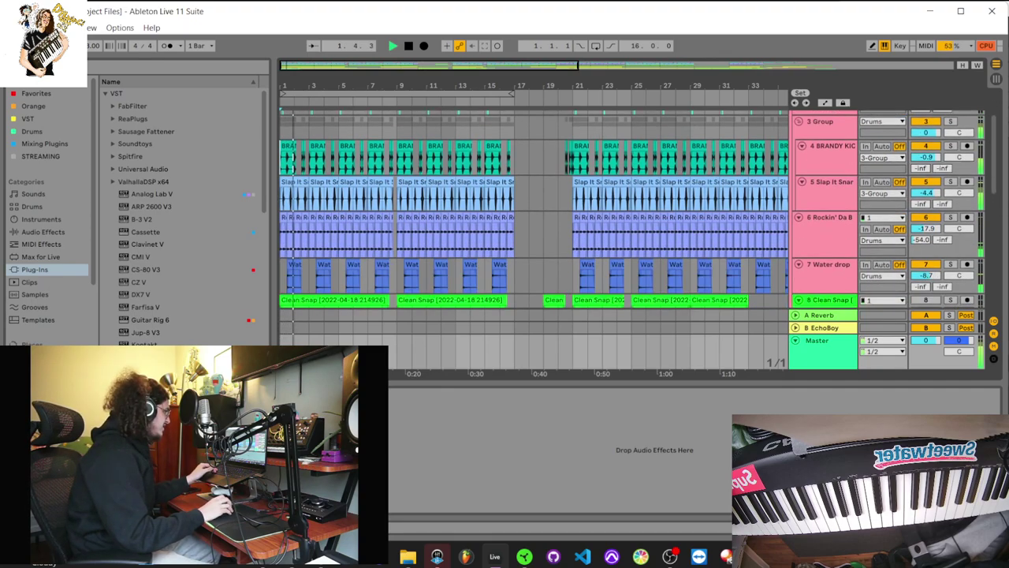
{"action": "key", "text": "plus"}
{"action": "key", "text": "plus"}
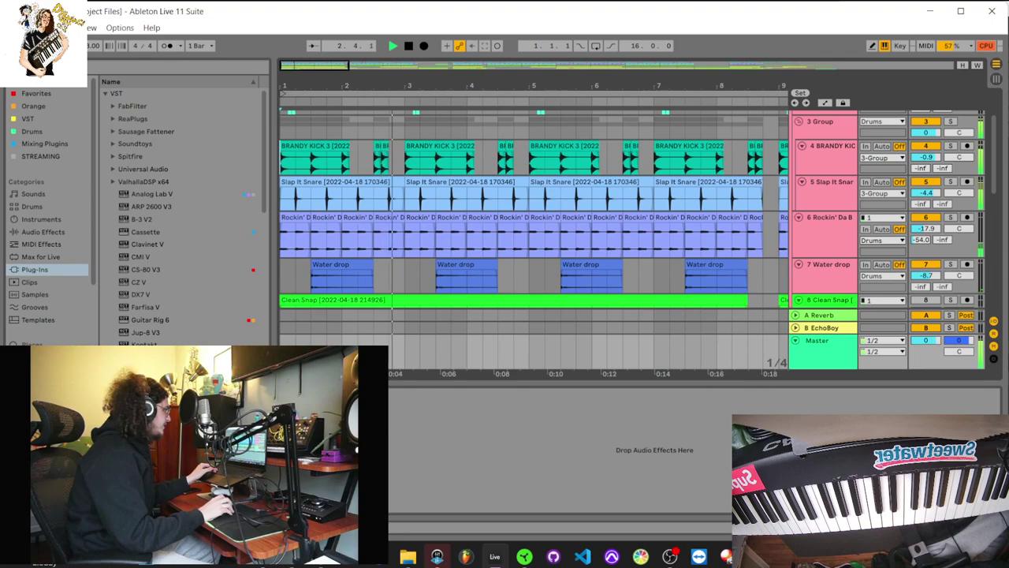
{"action": "scroll", "coordinate": [534, 209], "scroll_direction": "up", "scroll_amount": 2}
{"action": "scroll", "coordinate": [534, 209], "scroll_direction": "down", "scroll_amount": 2}
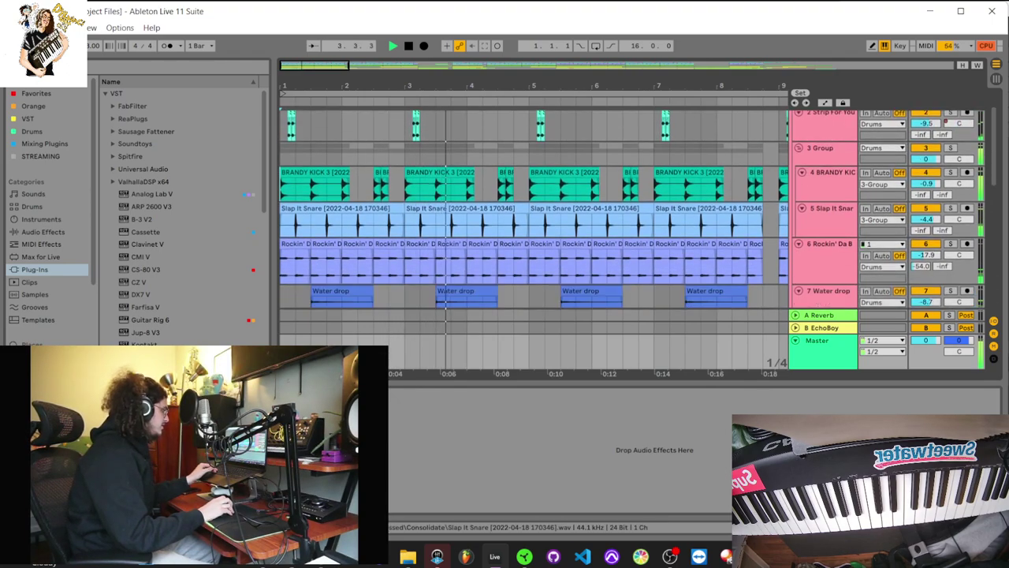
{"action": "scroll", "coordinate": [533, 209], "scroll_direction": "down", "scroll_amount": 1}
{"action": "scroll", "coordinate": [533, 209], "scroll_direction": "down", "scroll_amount": 9}
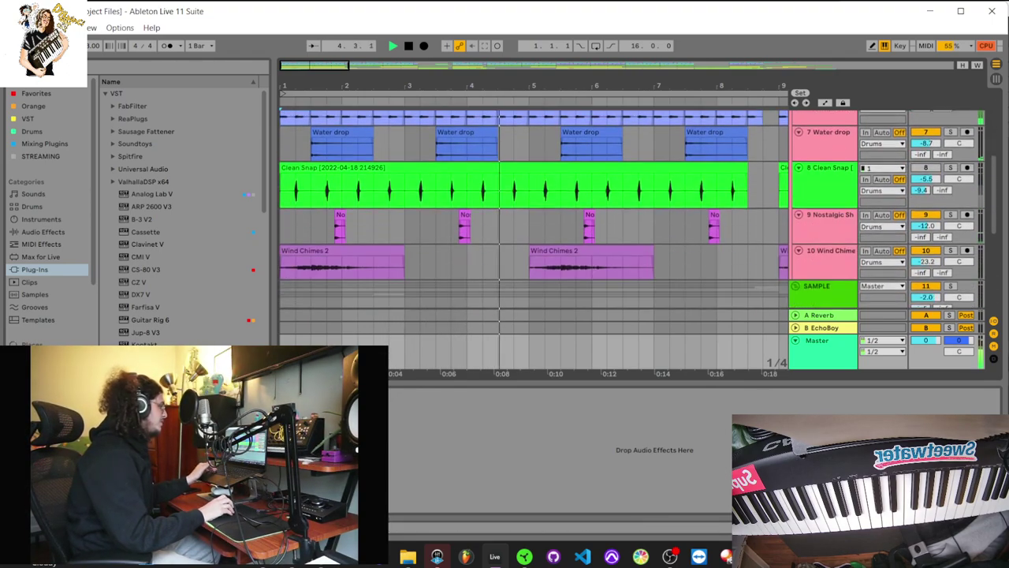
{"action": "scroll", "coordinate": [534, 209], "scroll_direction": "up", "scroll_amount": 4}
{"action": "scroll", "coordinate": [533, 209], "scroll_direction": "down", "scroll_amount": 2}
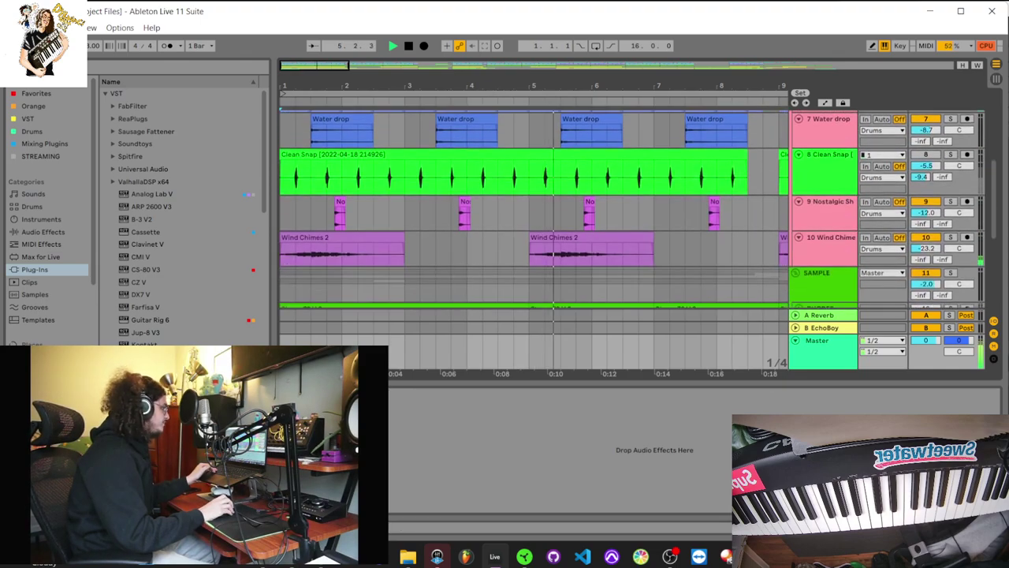
{"action": "scroll", "coordinate": [534, 209], "scroll_direction": "up", "scroll_amount": 5}
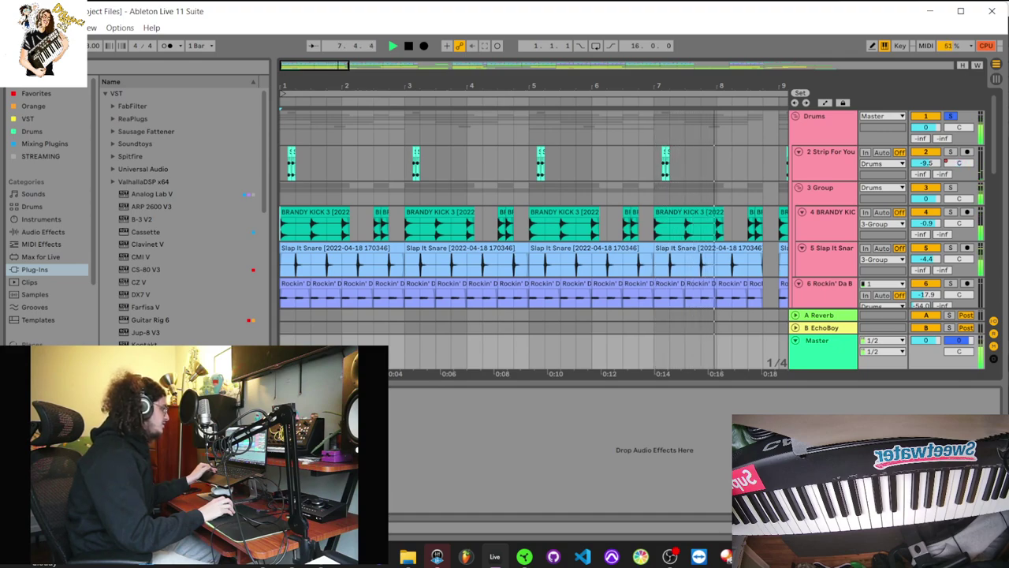
- Listen to the BRANDY KICK track soloed, adding the Slap It Snare and Rockin' Da B tracks to the solo one after another
{"action": "key", "text": "space"}
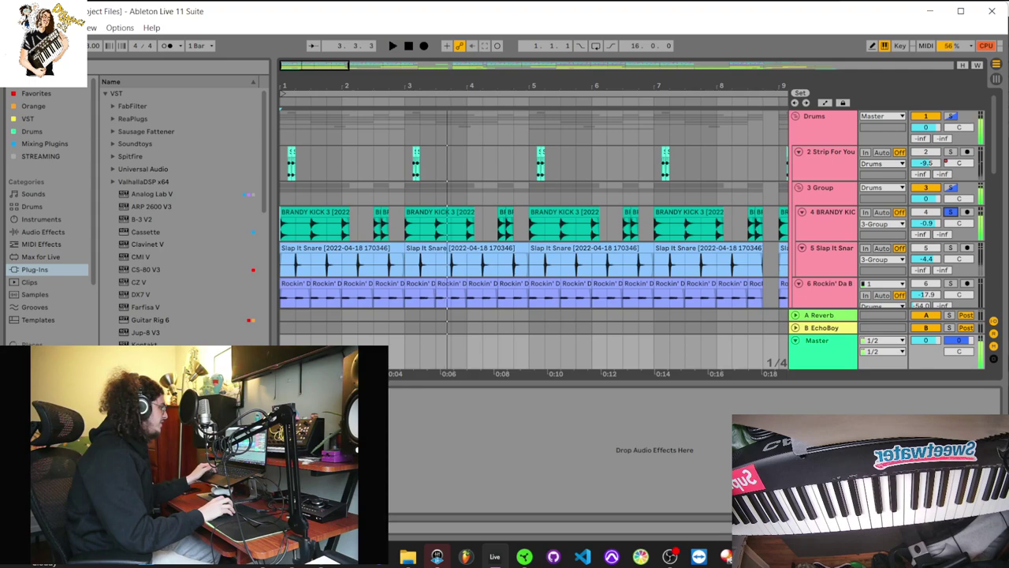
{"action": "key", "text": "space"}
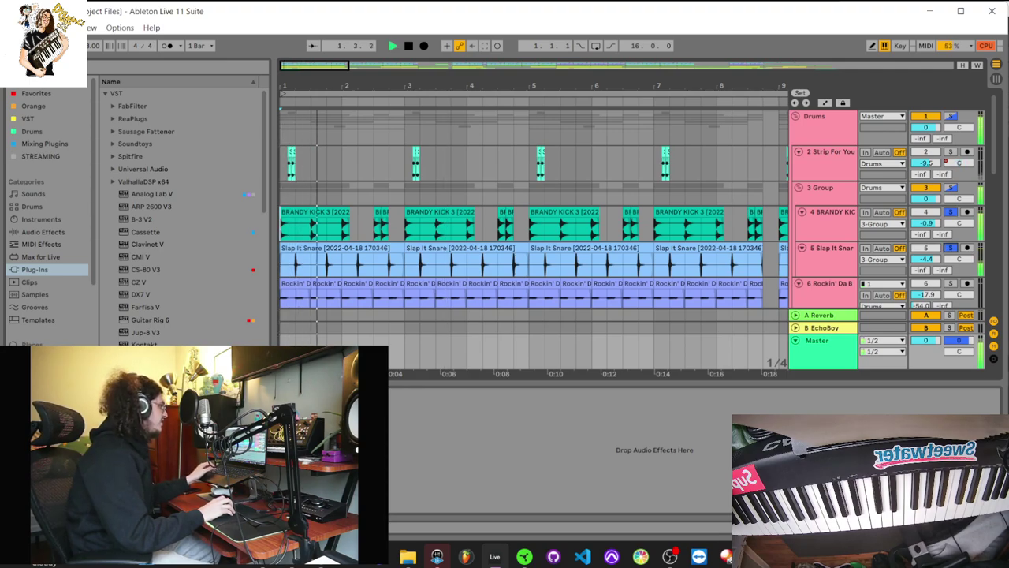
{"action": "scroll", "coordinate": [534, 209], "scroll_direction": "down", "scroll_amount": 2}
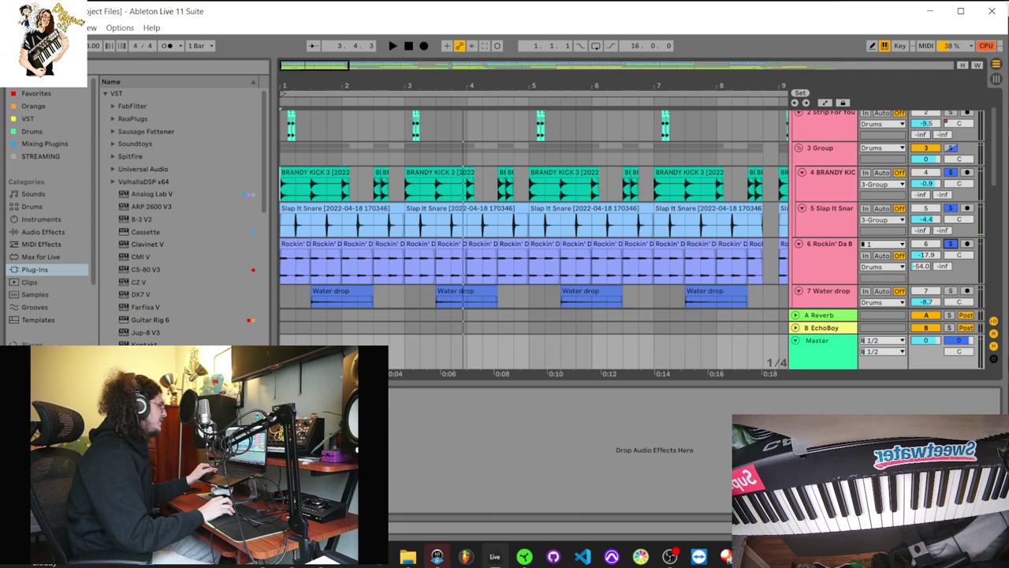
{"action": "key", "text": "space"}
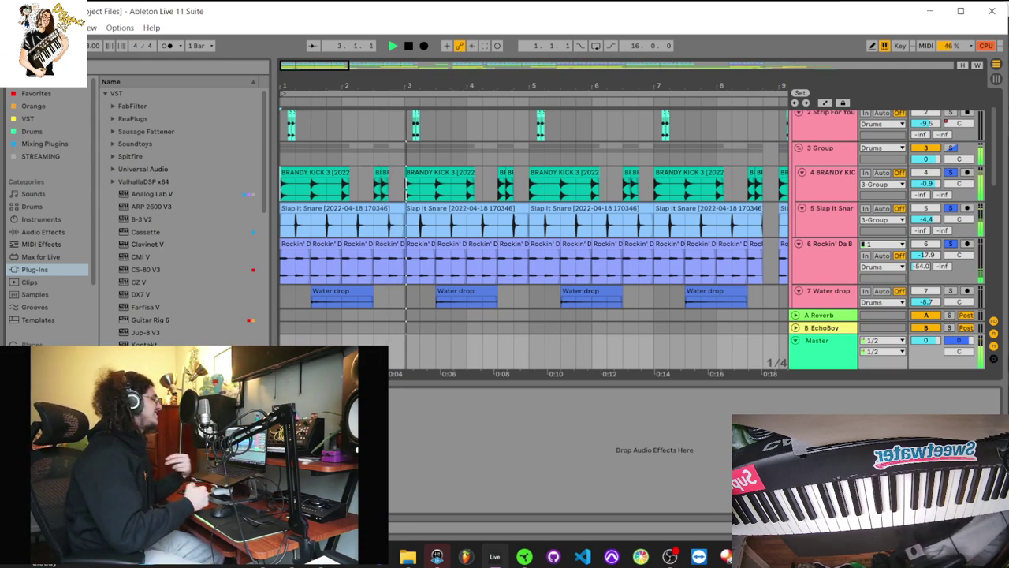
- Add the Water drop track to the solo, try Clean Snap with it, and replay from the start with Clean Snap unsoloed
{"action": "scroll", "coordinate": [533, 237], "scroll_direction": "down", "scroll_amount": 5}
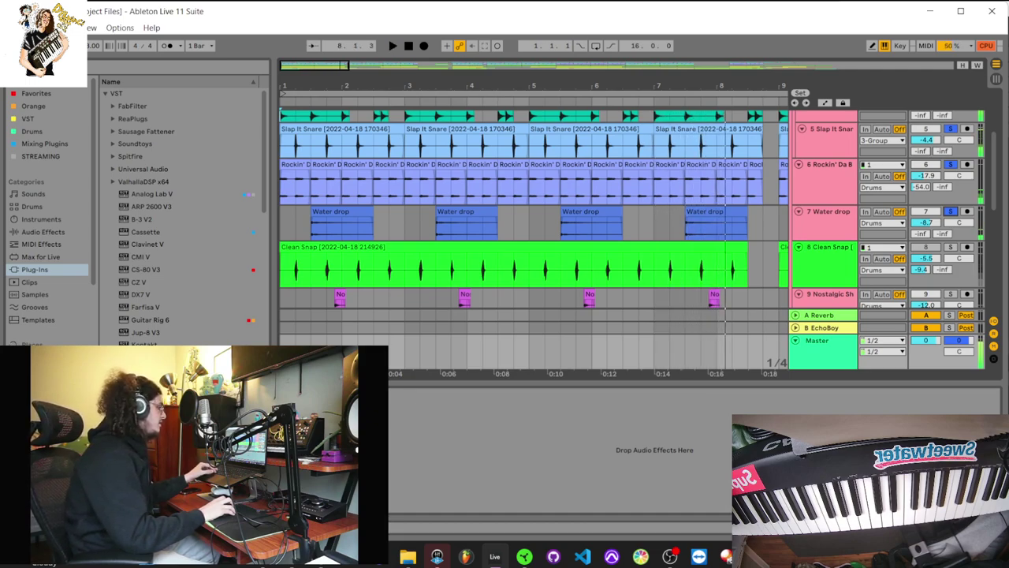
{"action": "key", "text": "space"}
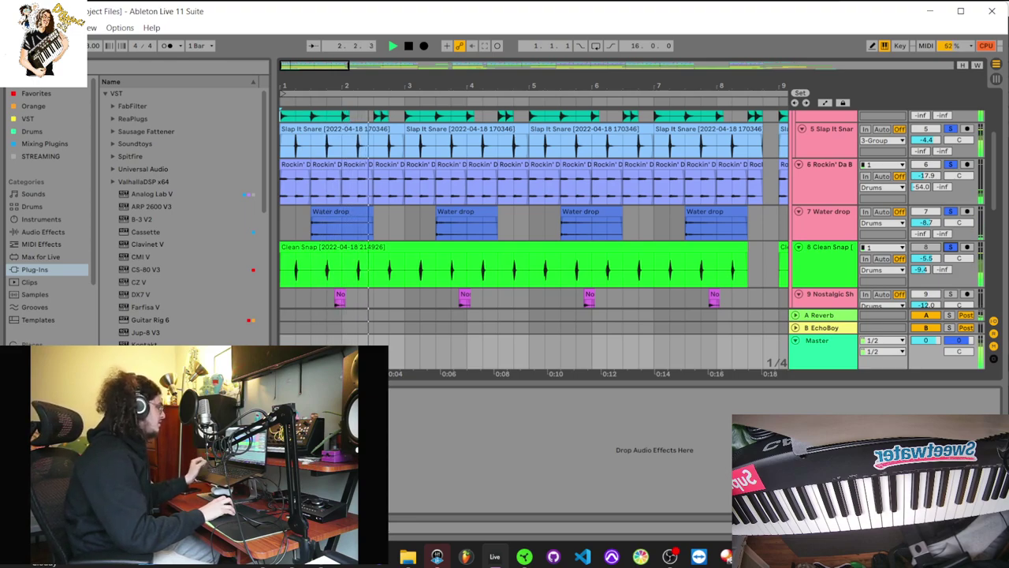
{"action": "left_click", "coordinate": [951, 246]}
{"action": "key", "text": "space"}
{"action": "key", "text": "space"}
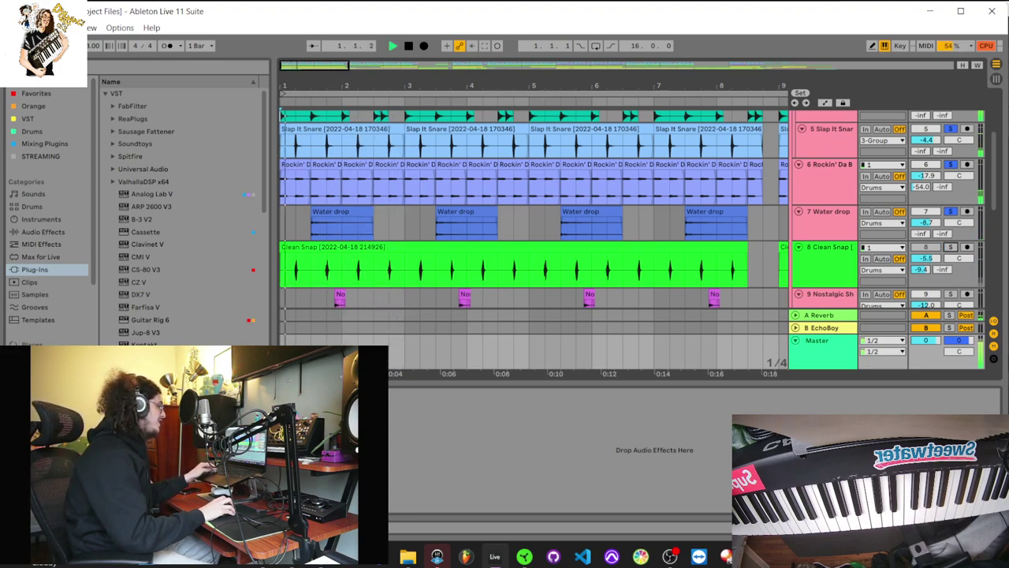
- Add the Nostalgic Sh track to the soloed drums and play from the start
{"action": "scroll", "coordinate": [533, 209], "scroll_direction": "down", "scroll_amount": 1}
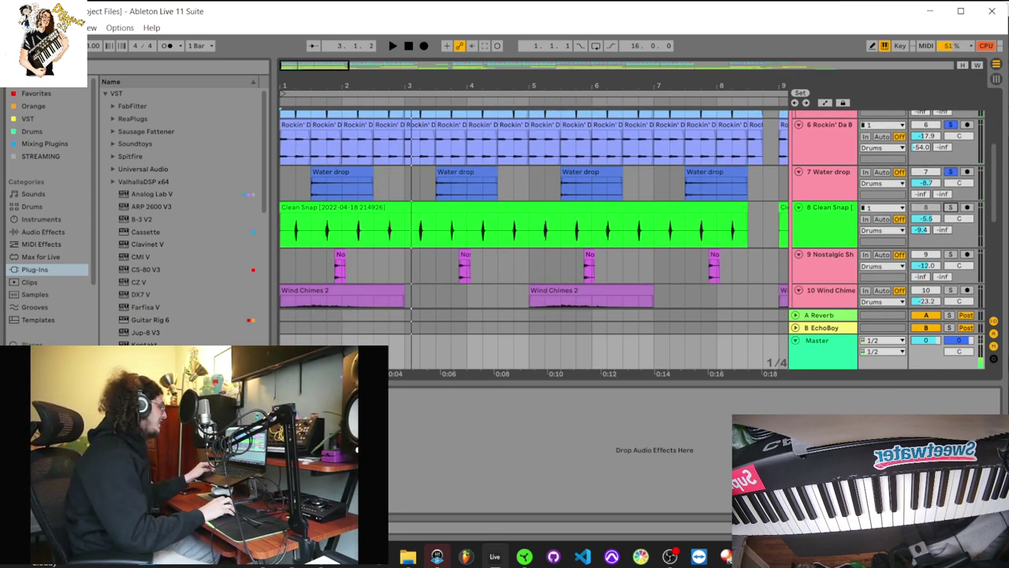
{"action": "key", "text": "space"}
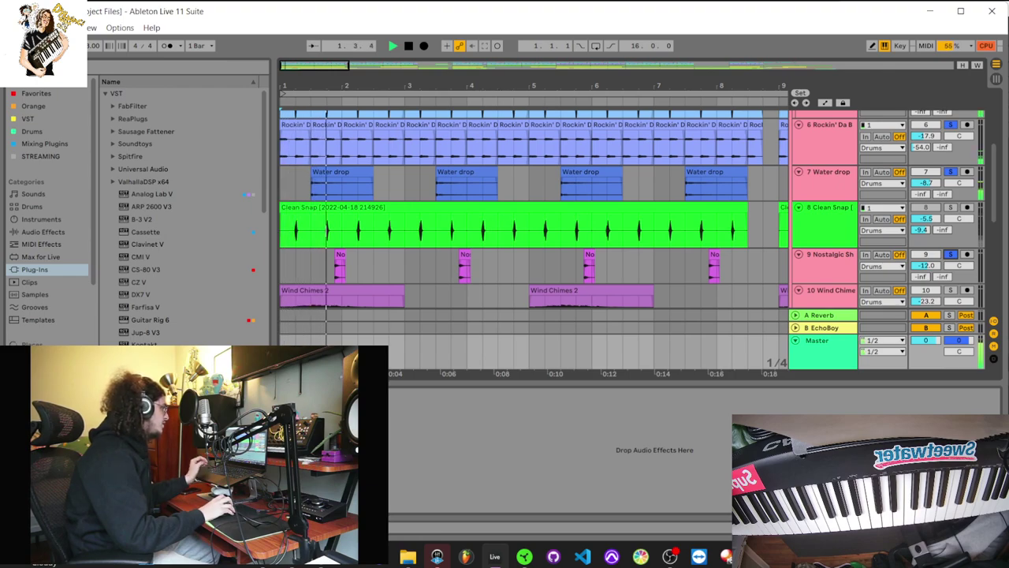
{"action": "scroll", "coordinate": [533, 209], "scroll_direction": "up", "scroll_amount": 3}
{"action": "scroll", "coordinate": [533, 209], "scroll_direction": "down", "scroll_amount": 3}
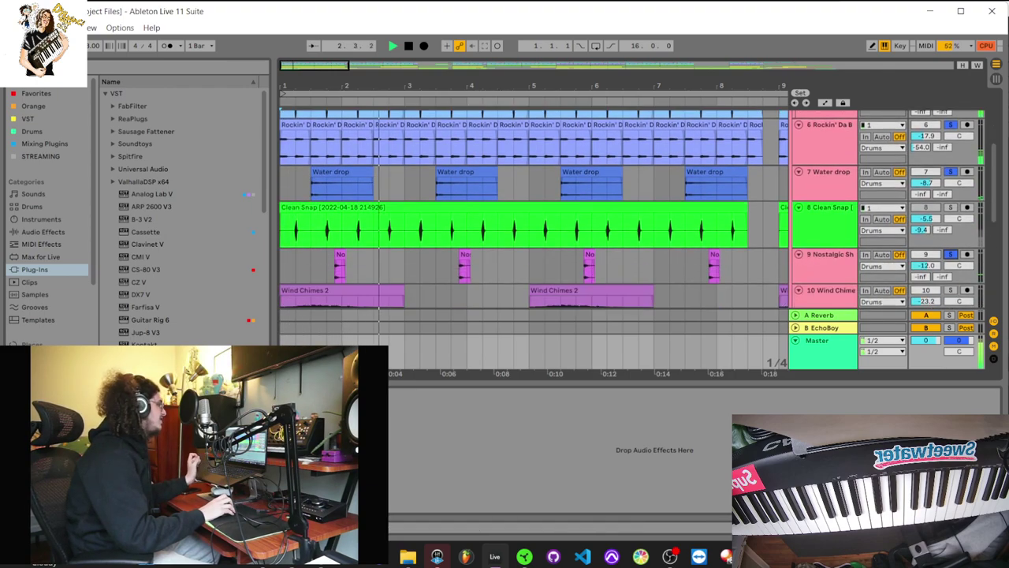
- Solo only the Strip For You track within the Drums group and listen to it briefly
{"action": "scroll", "coordinate": [533, 209], "scroll_direction": "up", "scroll_amount": 5}
{"action": "scroll", "coordinate": [534, 209], "scroll_direction": "up", "scroll_amount": 1}
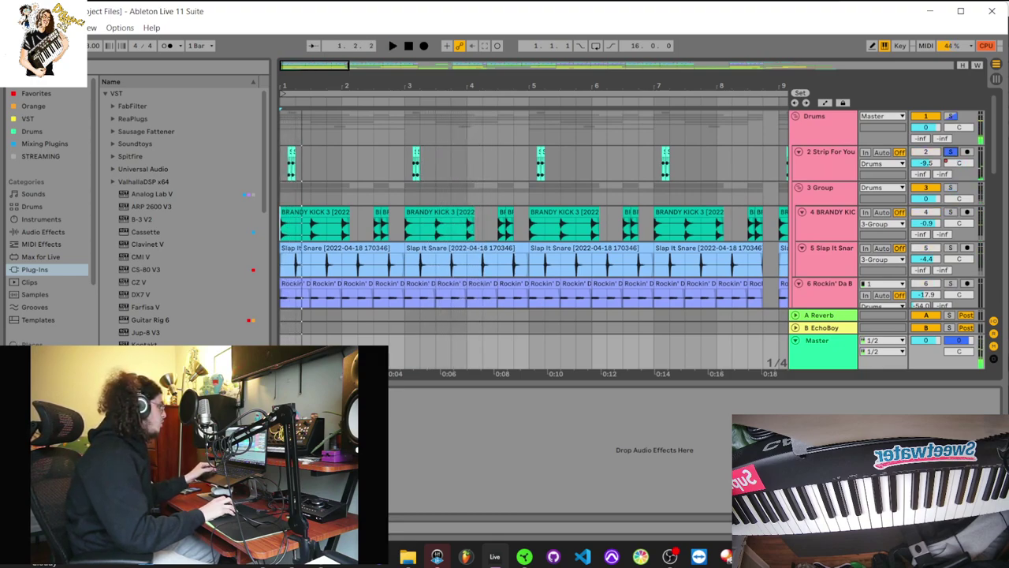
{"action": "key", "text": "space"}
{"action": "key", "text": "space"}
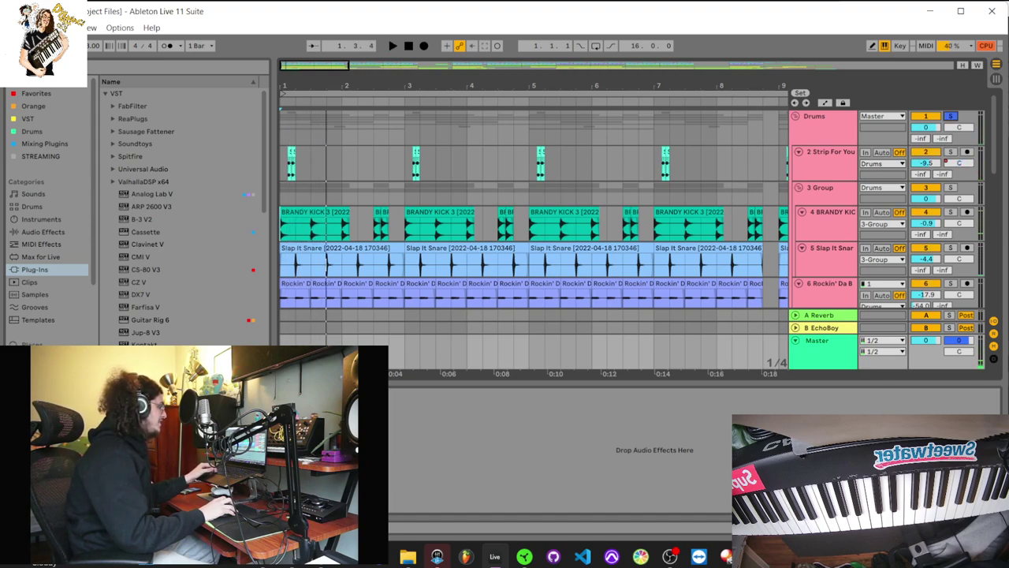
- Play the whole Drums group soloed from the start, review its tracks and select the group before stopping playback
{"action": "key", "text": "space"}
{"action": "scroll", "coordinate": [534, 210], "scroll_direction": "down", "scroll_amount": 2}
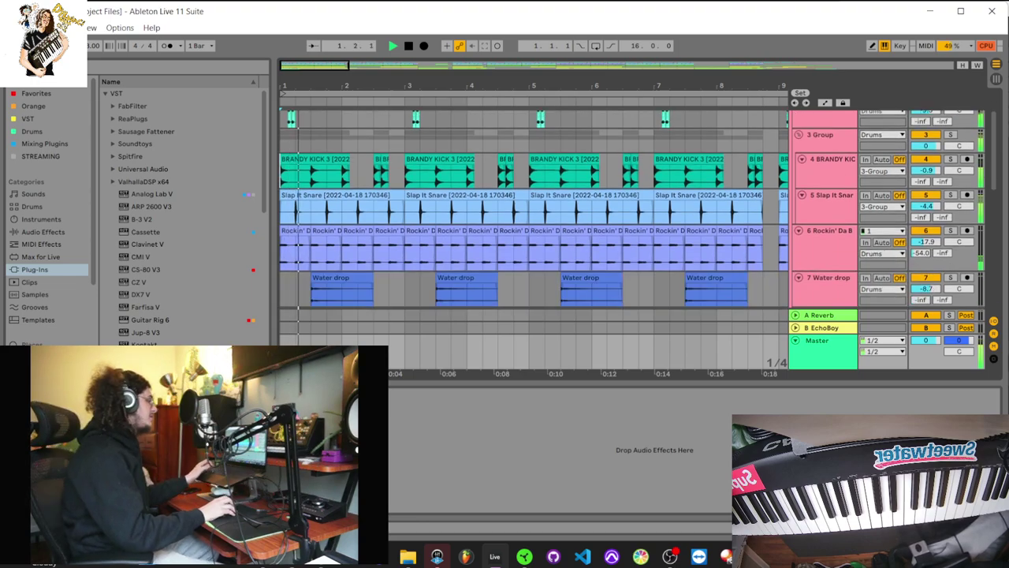
{"action": "scroll", "coordinate": [820, 210], "scroll_direction": "up", "scroll_amount": 1}
{"action": "left_click", "coordinate": [817, 116]}
{"action": "scroll", "coordinate": [816, 158], "scroll_direction": "down", "scroll_amount": 5}
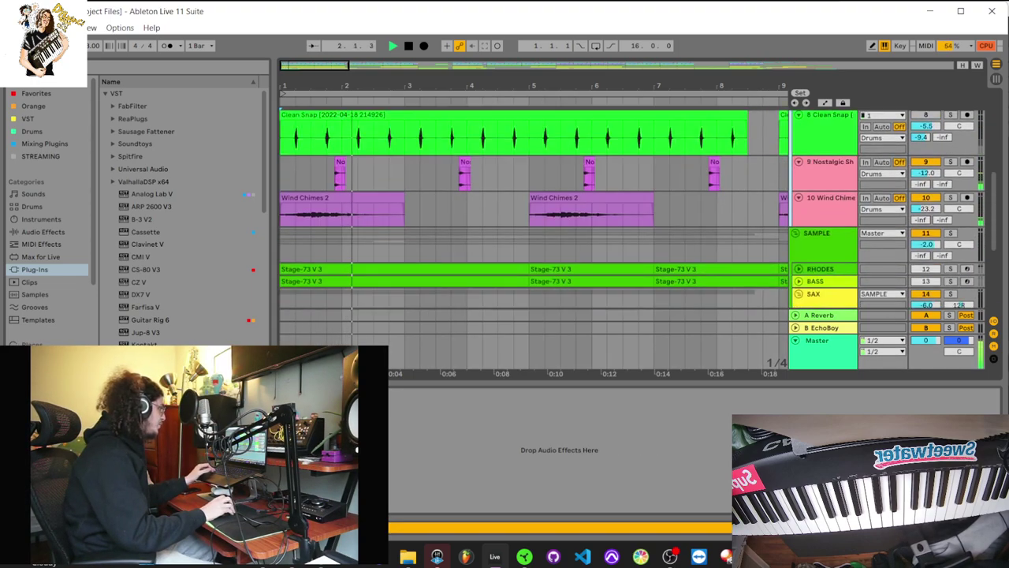
{"action": "scroll", "coordinate": [534, 210], "scroll_direction": "up", "scroll_amount": 7}
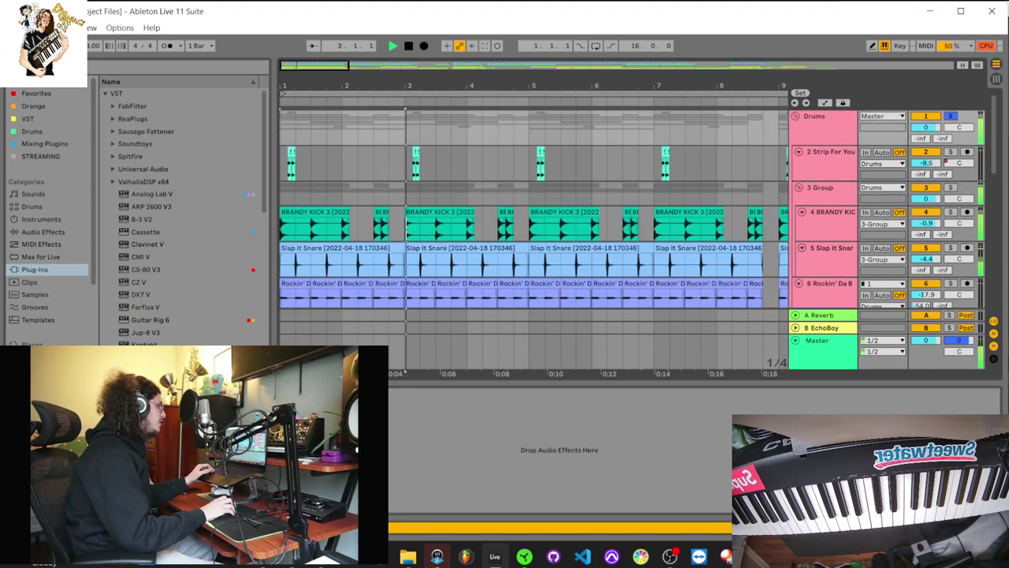
{"action": "left_click", "coordinate": [817, 116]}
{"action": "key", "text": "space"}
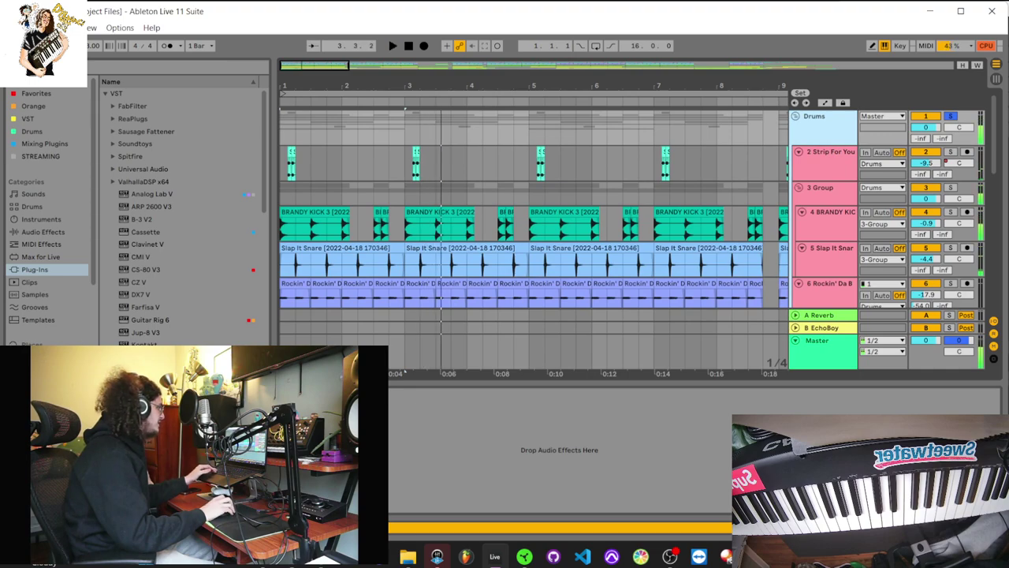
- Show the Decapitator plug-in window on the Drums group, play the drums briefly, and close the window
{"action": "scroll", "coordinate": [405, 108], "scroll_direction": "down", "scroll_amount": 3}
{"action": "scroll", "coordinate": [405, 108], "scroll_direction": "up", "scroll_amount": 3}
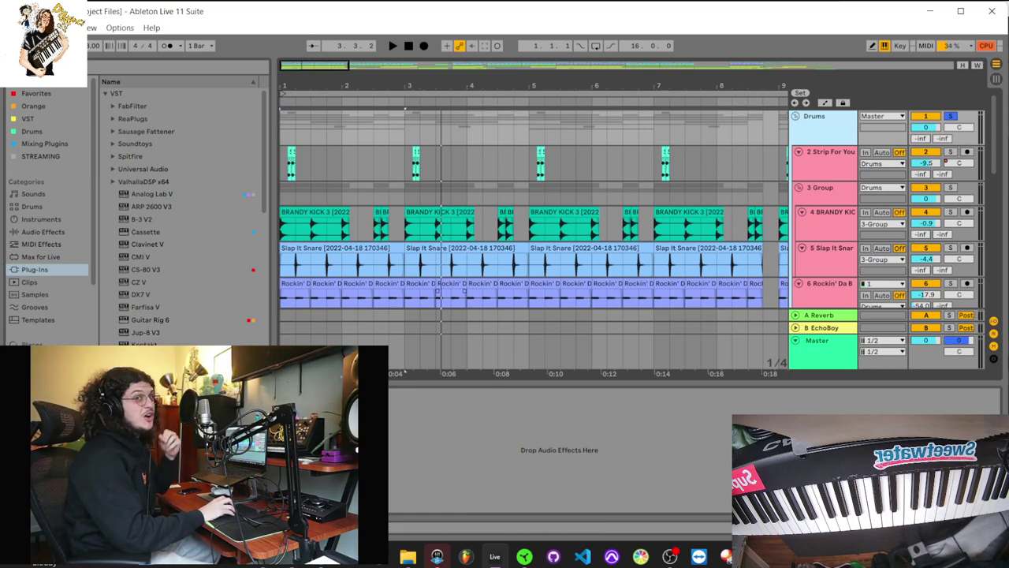
{"action": "key", "text": "ctrl+alt+p"}
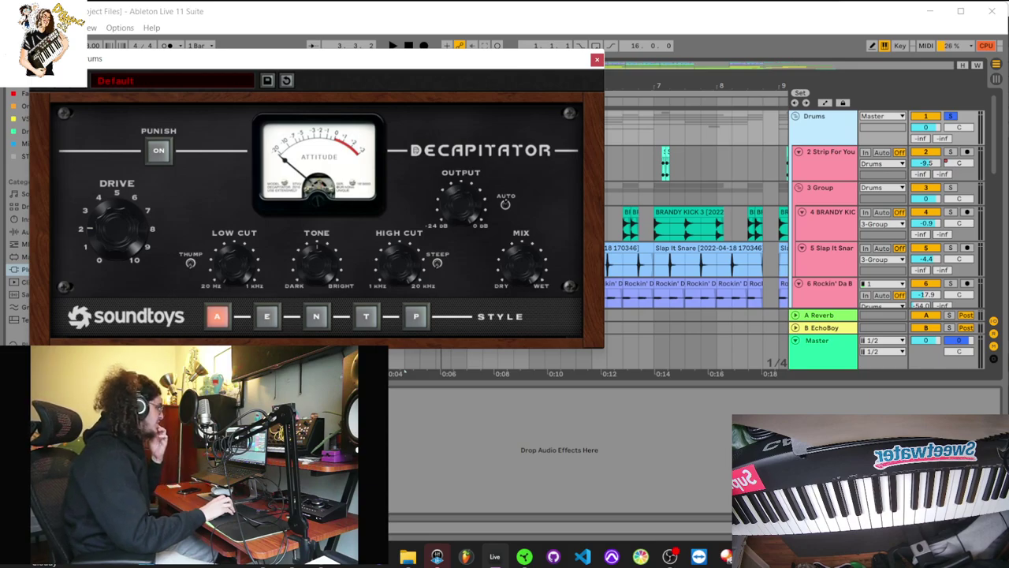
{"action": "key", "text": "space"}
{"action": "left_click", "coordinate": [698, 132]}
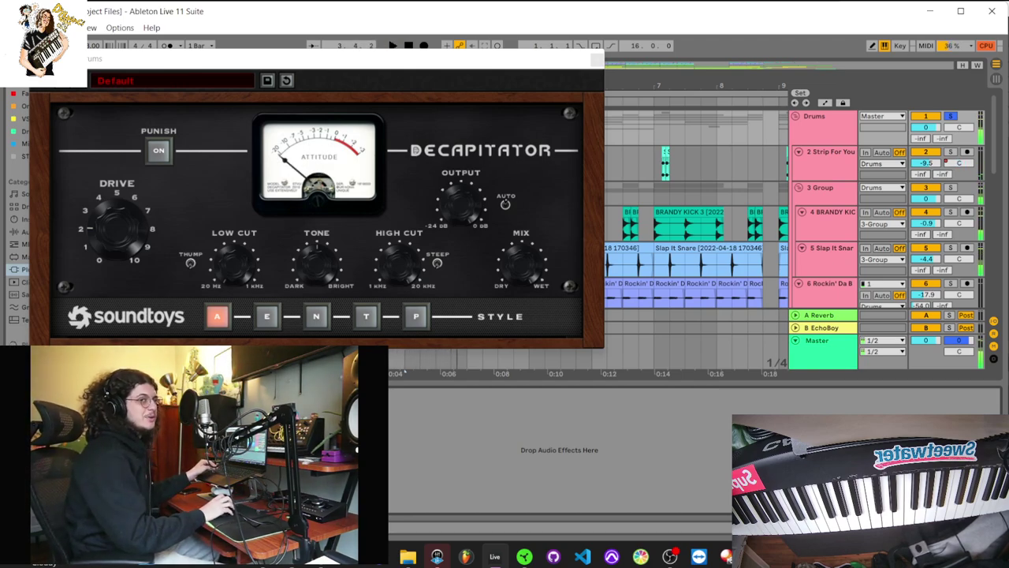
{"action": "left_click", "coordinate": [596, 59]}
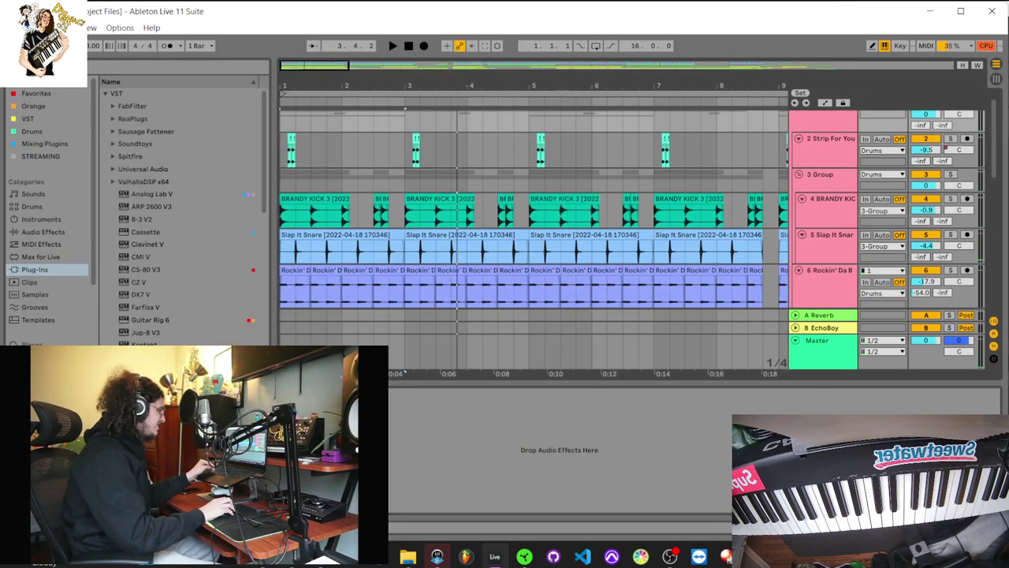
- Collapse the Drums group and move the RHODES track below the BASS track in the SAMPLE group
{"action": "left_click", "coordinate": [795, 116]}
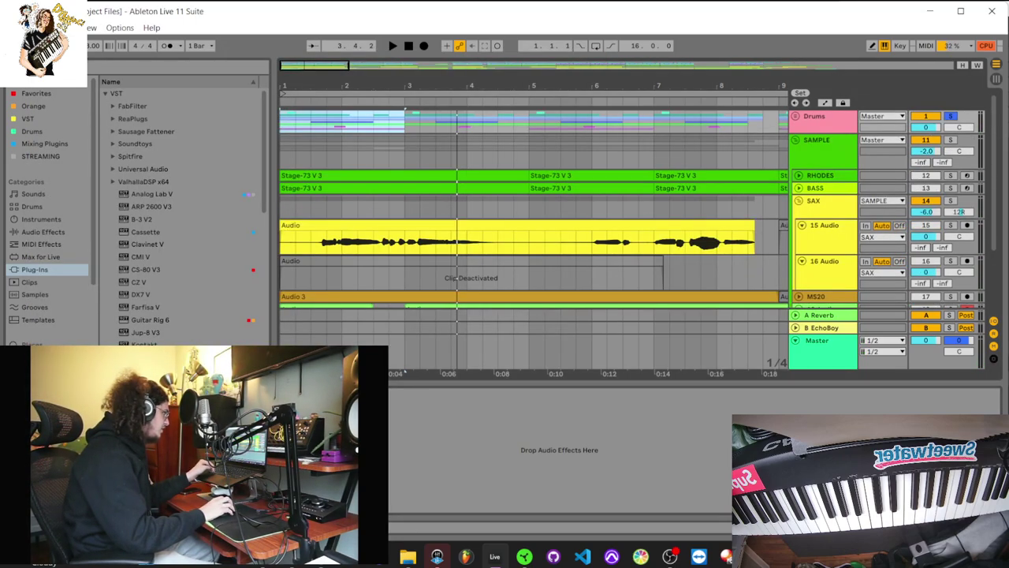
{"action": "scroll", "coordinate": [533, 237], "scroll_direction": "down", "scroll_amount": 5}
{"action": "scroll", "coordinate": [533, 237], "scroll_direction": "down", "scroll_amount": 3}
{"action": "scroll", "coordinate": [534, 236], "scroll_direction": "up", "scroll_amount": 3}
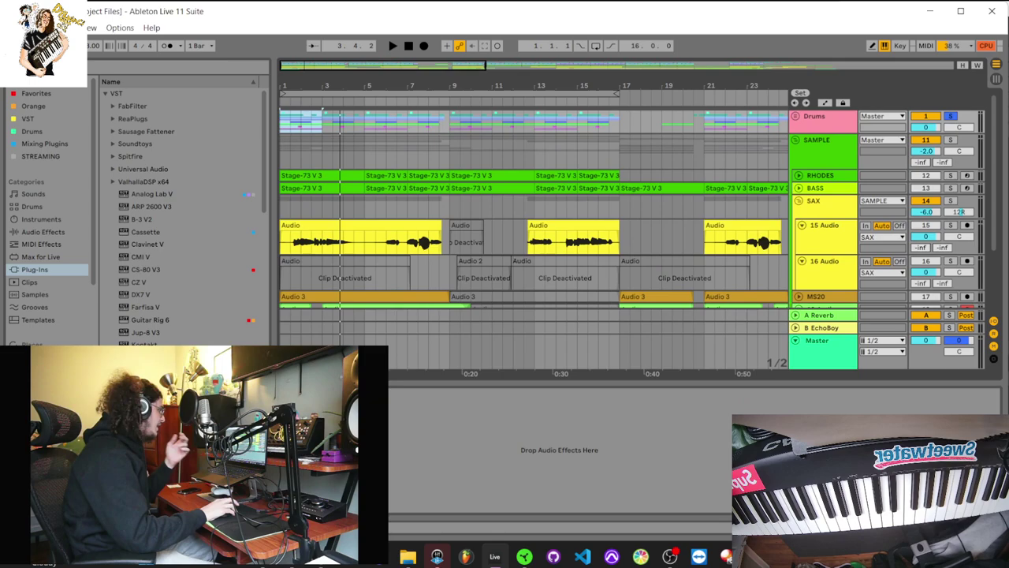
{"action": "scroll", "coordinate": [534, 236], "scroll_direction": "down", "scroll_amount": 5}
{"action": "scroll", "coordinate": [533, 237], "scroll_direction": "up", "scroll_amount": 2}
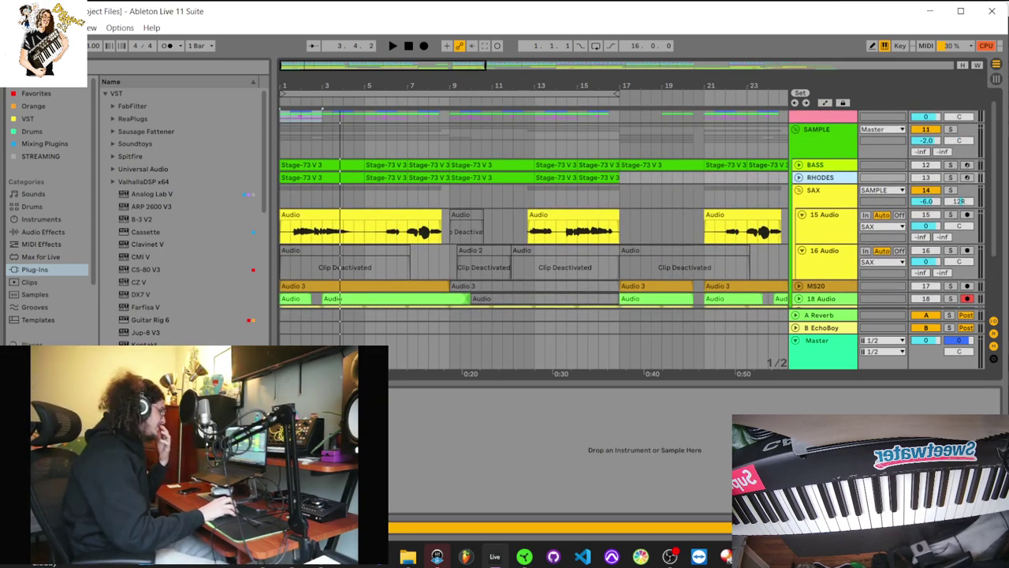
- Undo the RHODES track move and play the soloed SAMPLE group from the start
{"action": "key", "text": "ctrl+z"}
{"action": "key", "text": "space"}
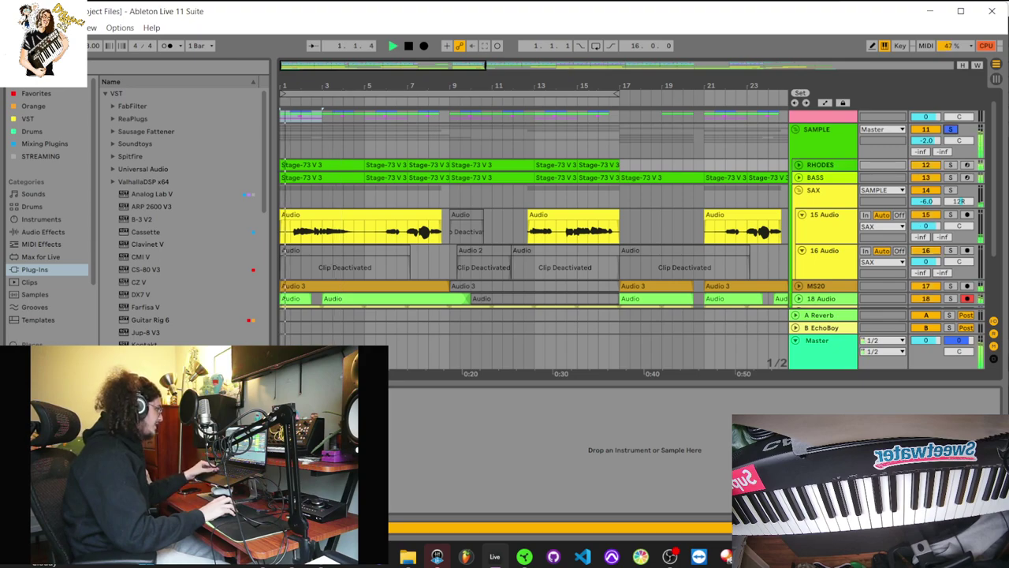
{"action": "scroll", "coordinate": [533, 209], "scroll_direction": "down", "scroll_amount": 1}
{"action": "scroll", "coordinate": [534, 227], "scroll_direction": "down", "scroll_amount": 3}
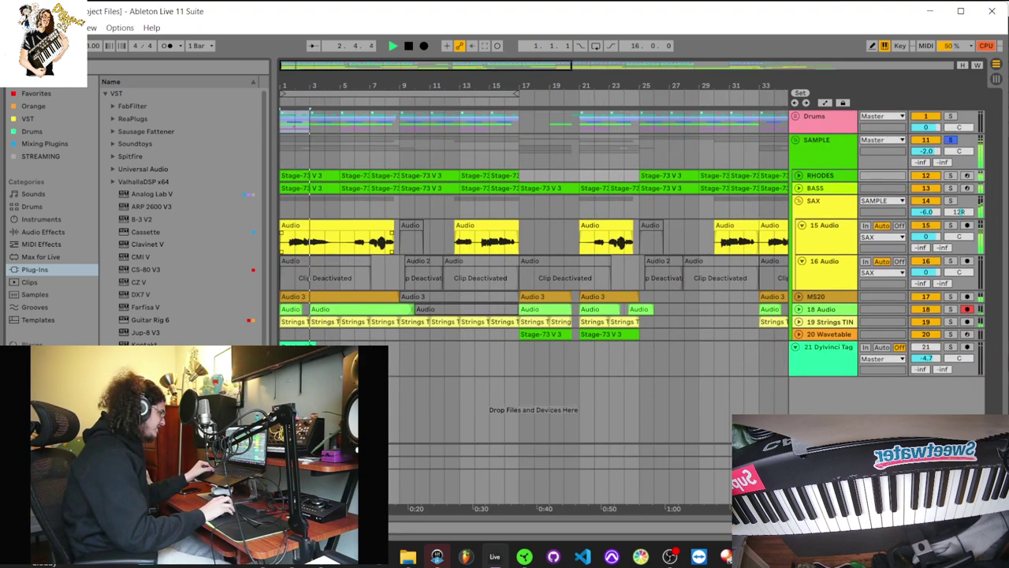
{"action": "key", "text": "plus"}
{"action": "scroll", "coordinate": [534, 228], "scroll_direction": "up", "scroll_amount": 3}
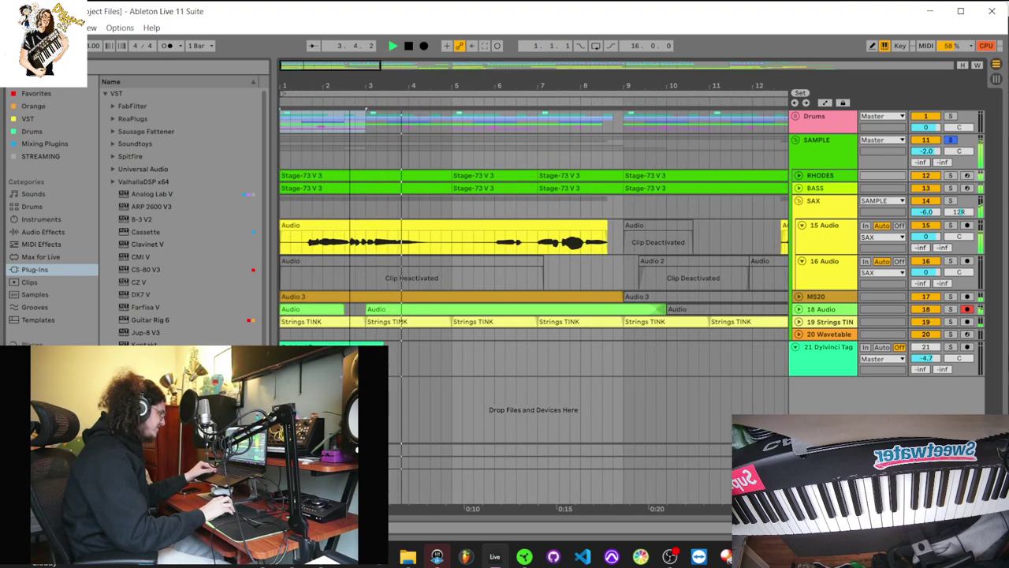
{"action": "scroll", "coordinate": [533, 228], "scroll_direction": "down", "scroll_amount": 2}
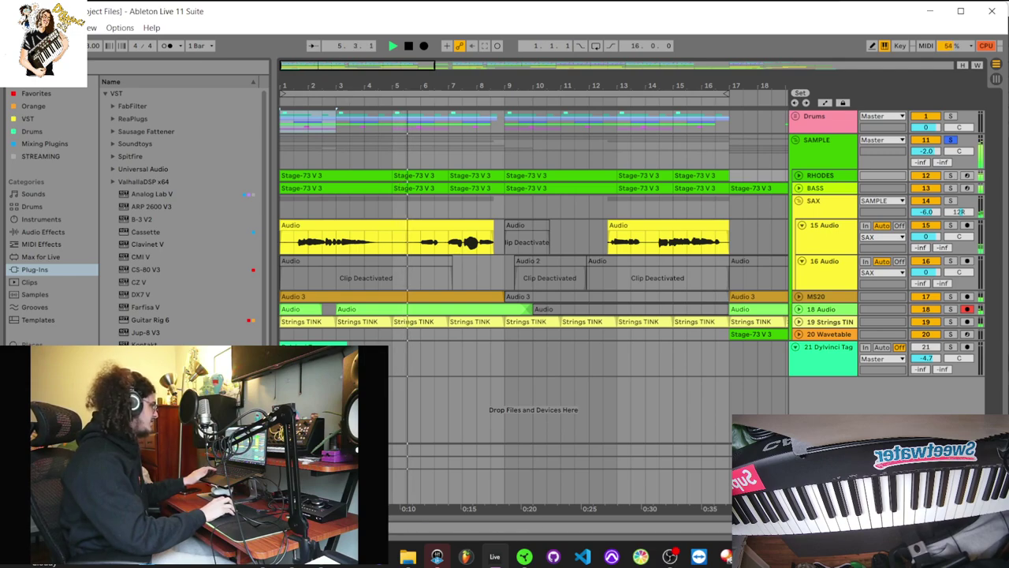
- Unfold the RHODES track in the SAMPLE group, stop playback at the start, and display the track's devices
{"action": "left_click", "coordinate": [799, 175]}
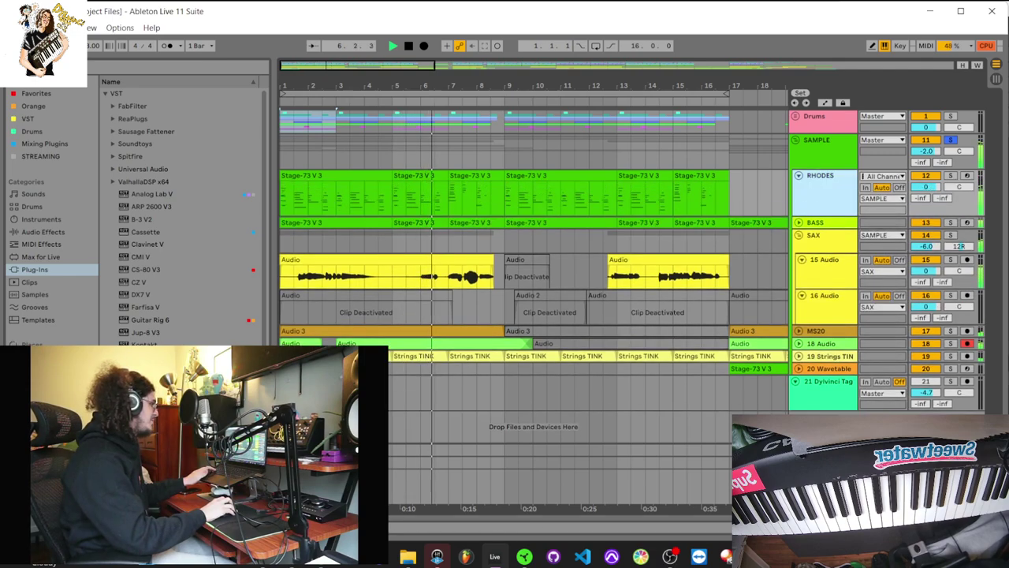
{"action": "key", "text": "space"}
{"action": "key", "text": "space"}
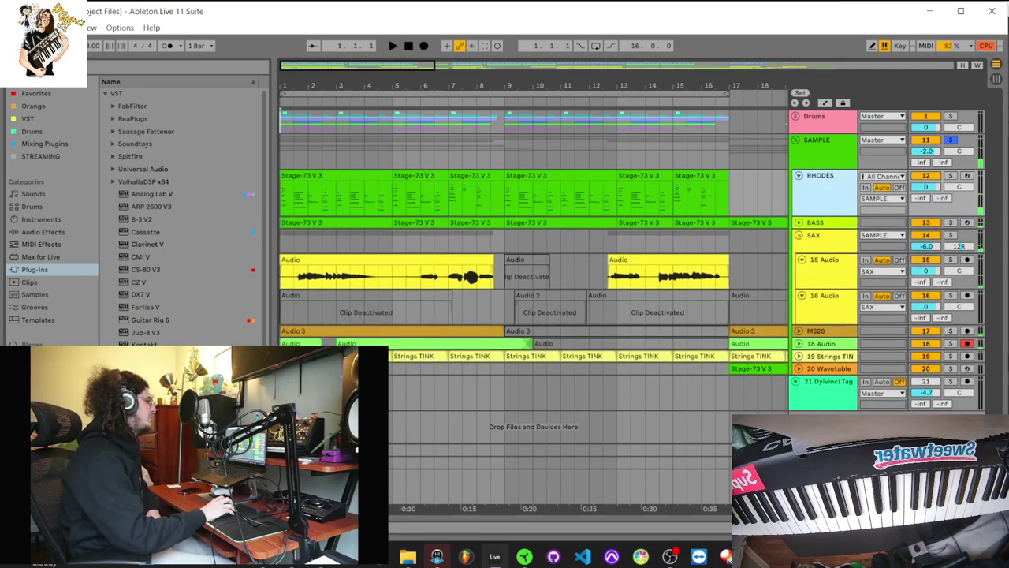
{"action": "key", "text": "shift+Tab"}
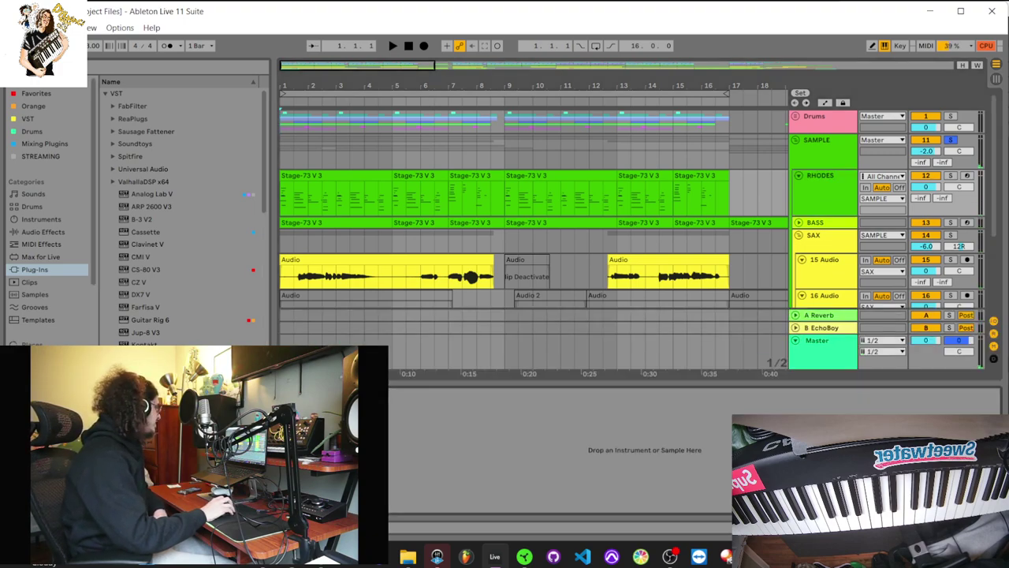
- Show the Stage-73 V and RC-20 Retro Color plug-in windows on the RHODES track, closing each one
{"action": "key", "text": "ctrl+alt+p"}
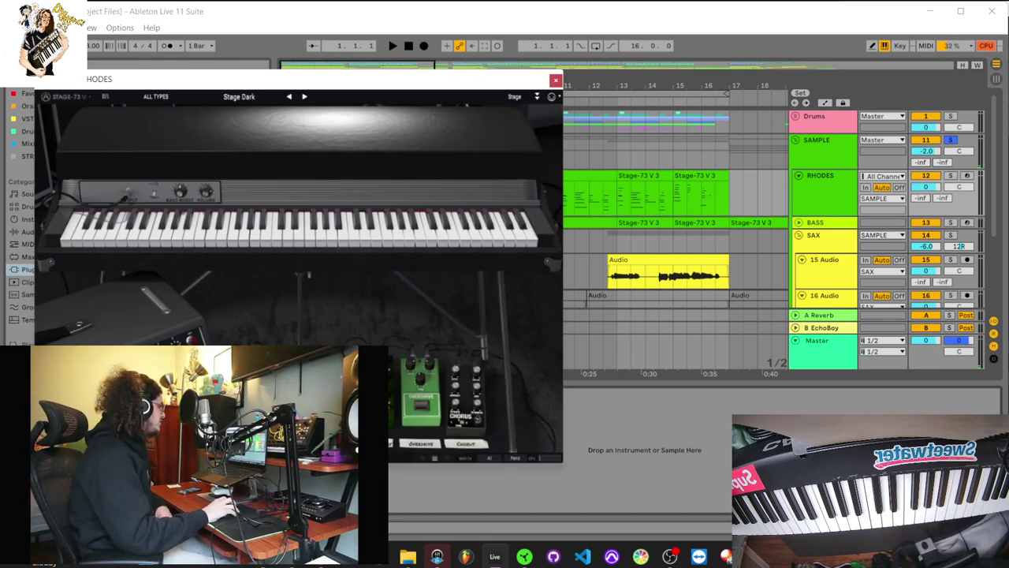
{"action": "key", "text": "ctrl+alt+p"}
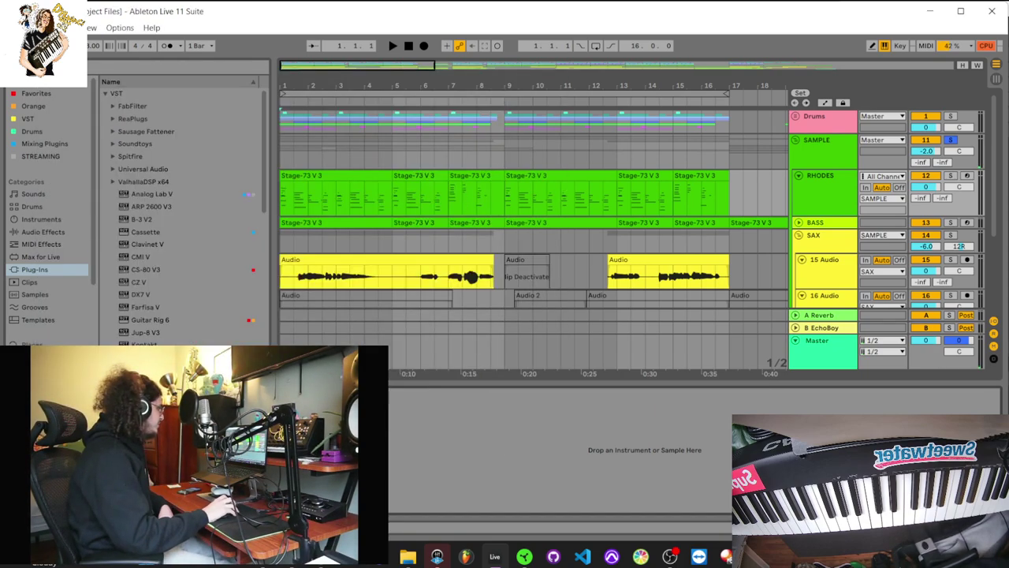
{"action": "key", "text": "ctrl+alt+p"}
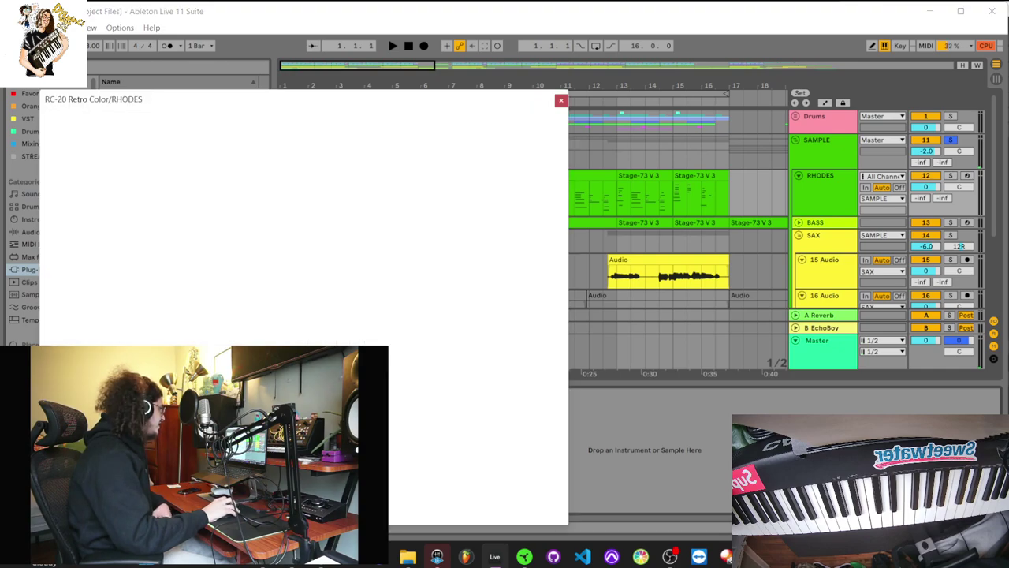
{"action": "key", "text": "ctrl+alt+p"}
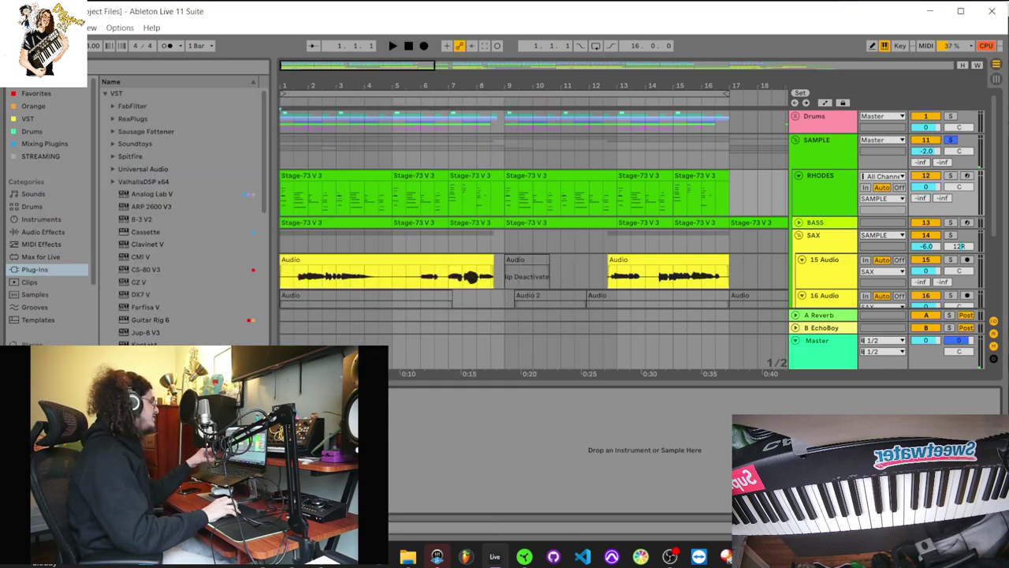
- Play the RHODES track soloed from the start and examine its first clip's notes in an enlarged note editor
{"action": "key", "text": "space"}
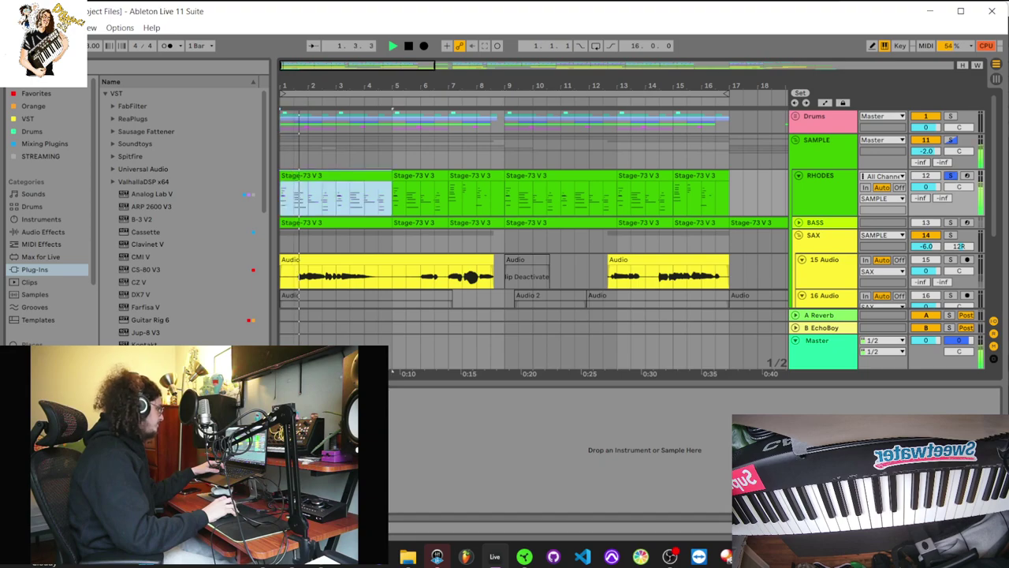
{"action": "key", "text": "shift+Tab"}
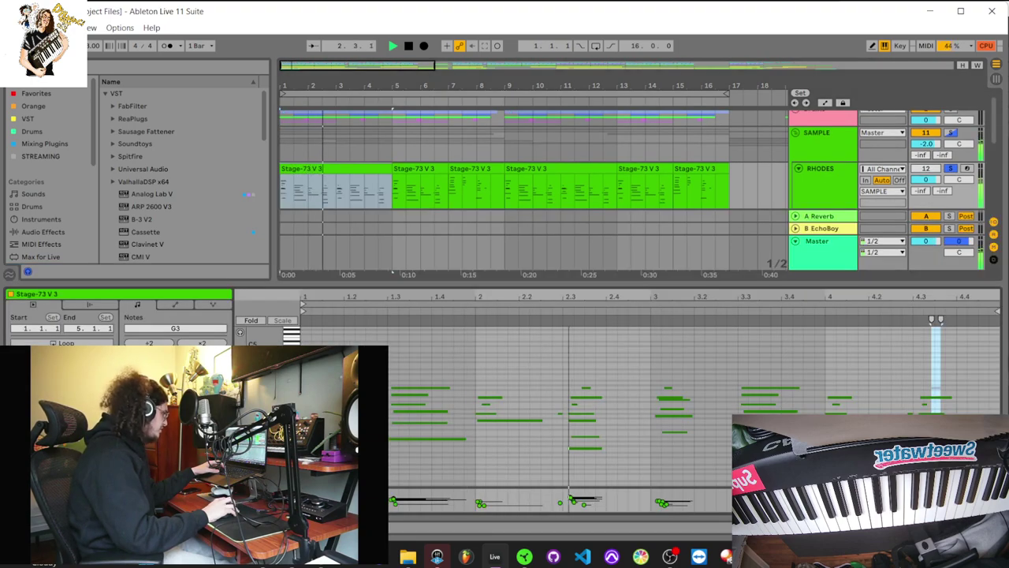
{"action": "left_click_drag", "start_coordinate": [552, 284], "coordinate": [552, 142]}
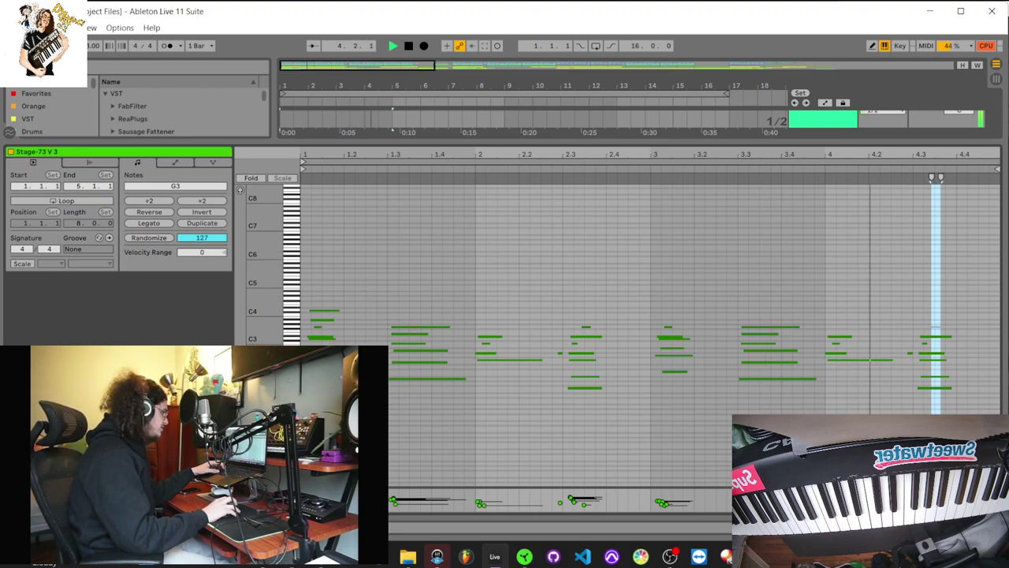
{"action": "left_click_drag", "start_coordinate": [552, 143], "coordinate": [551, 308]}
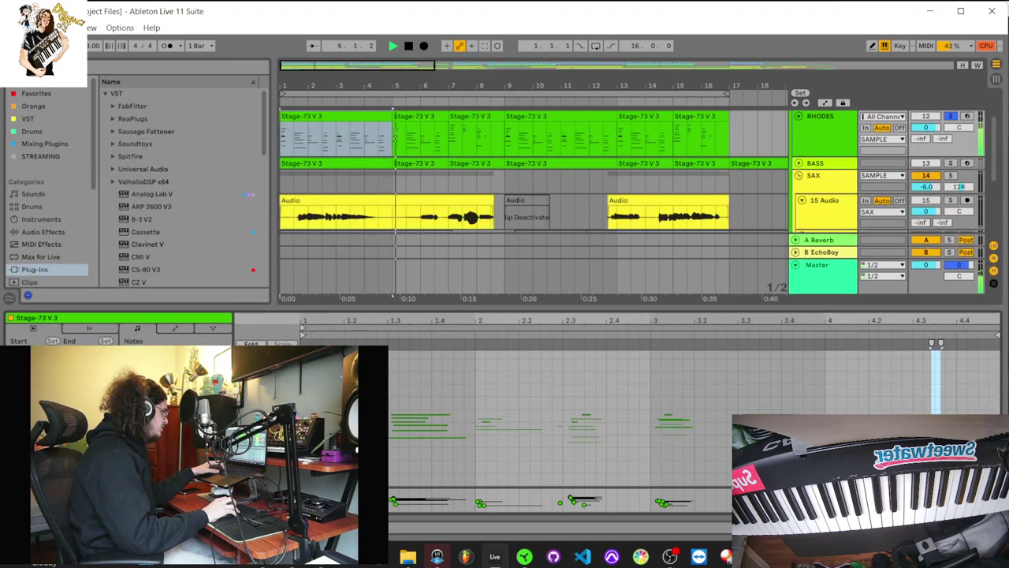
- Stop playback, fold the first RHODES clip's note editor to its used notes, and unfold it again
{"action": "key", "text": "space"}
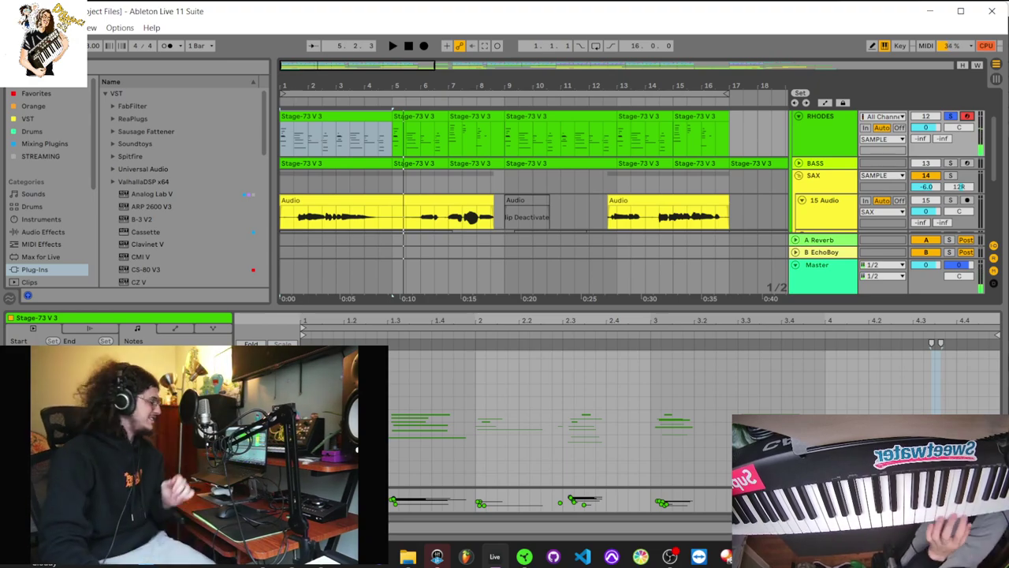
{"action": "key", "text": "f"}
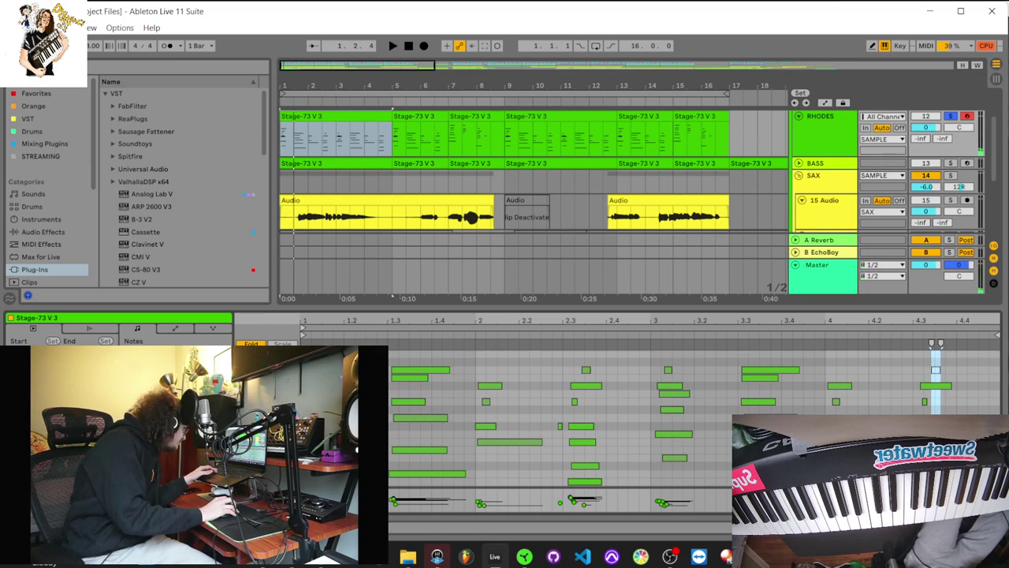
{"action": "key", "text": "f"}
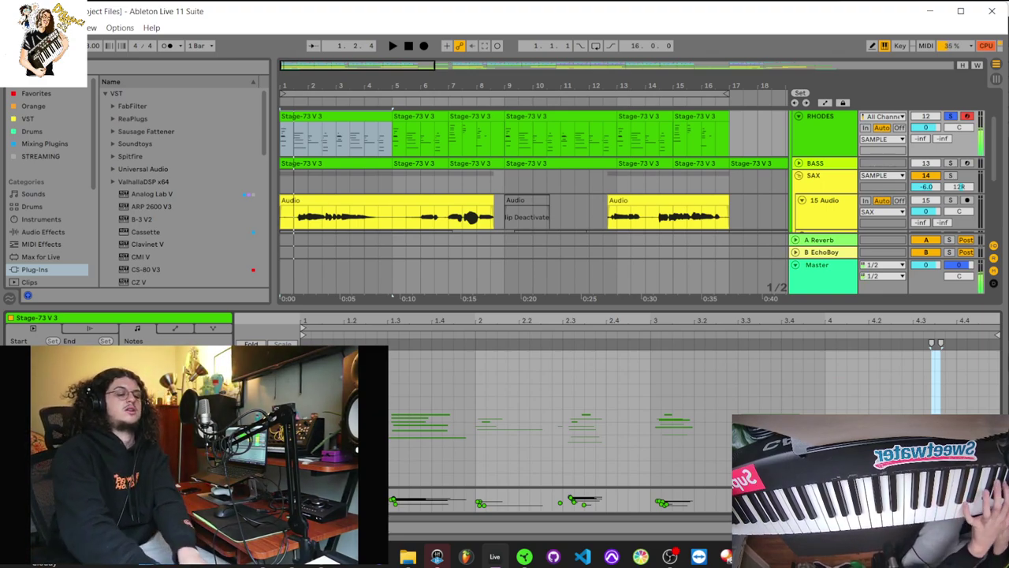
- Replay the soloed RHODES track with the note editor enlarged, hide the clip view, select the clip at bar 7, and stop
{"action": "key", "text": "space"}
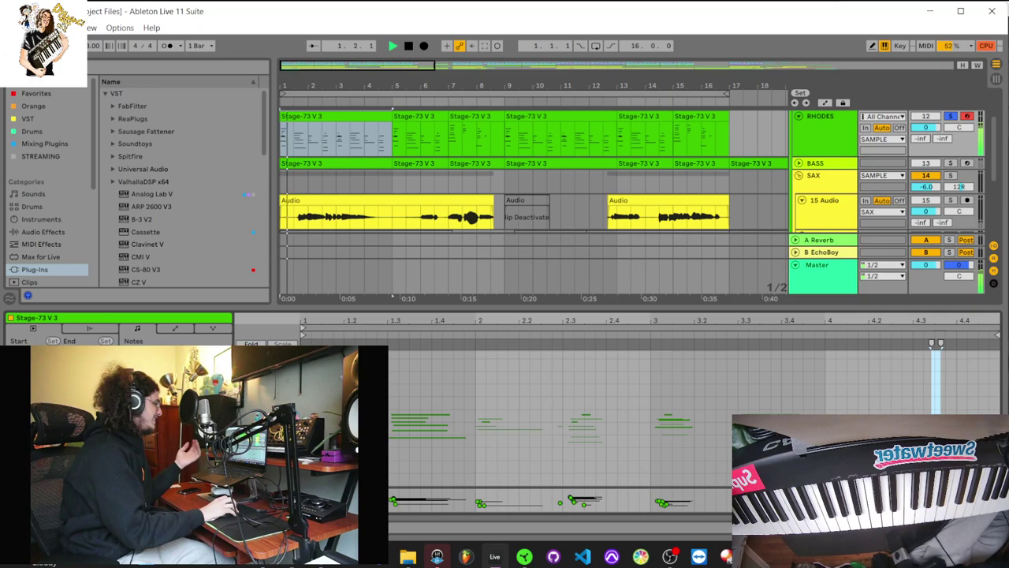
{"action": "left_click_drag", "start_coordinate": [505, 306], "coordinate": [505, 179]}
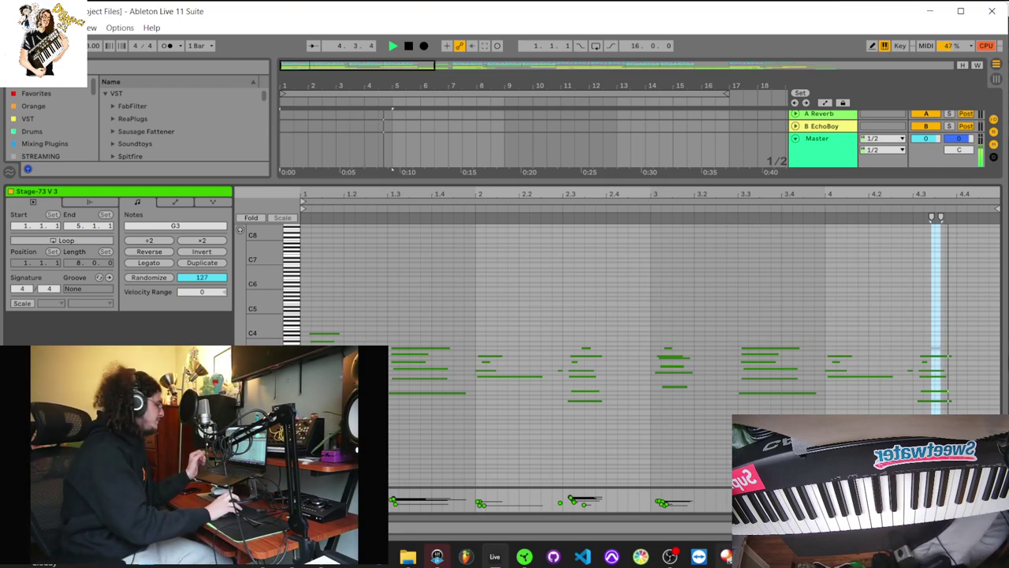
{"action": "key", "text": "ctrl+alt+l"}
{"action": "left_click", "coordinate": [476, 176]}
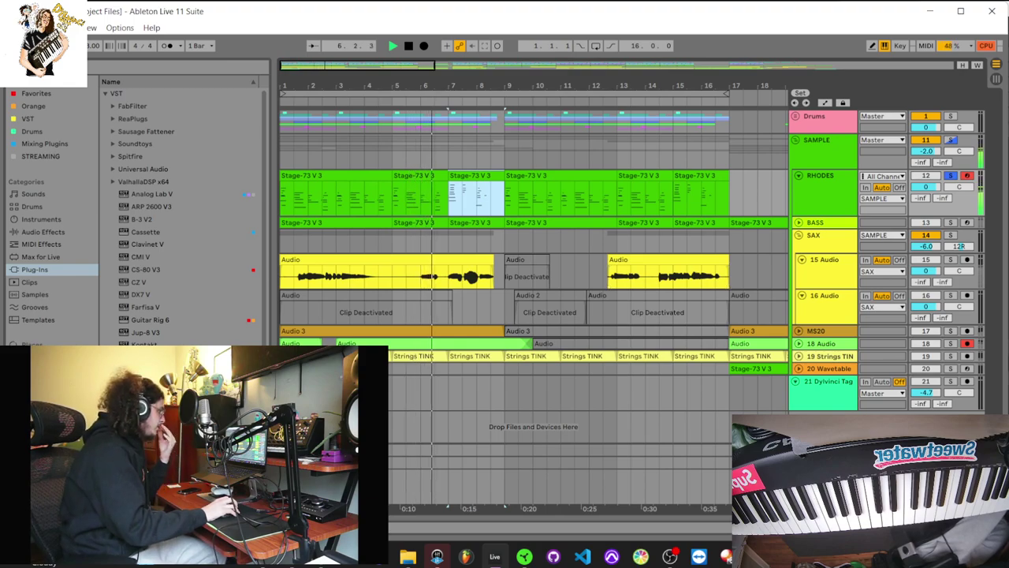
{"action": "key", "text": "ctrl+alt+l"}
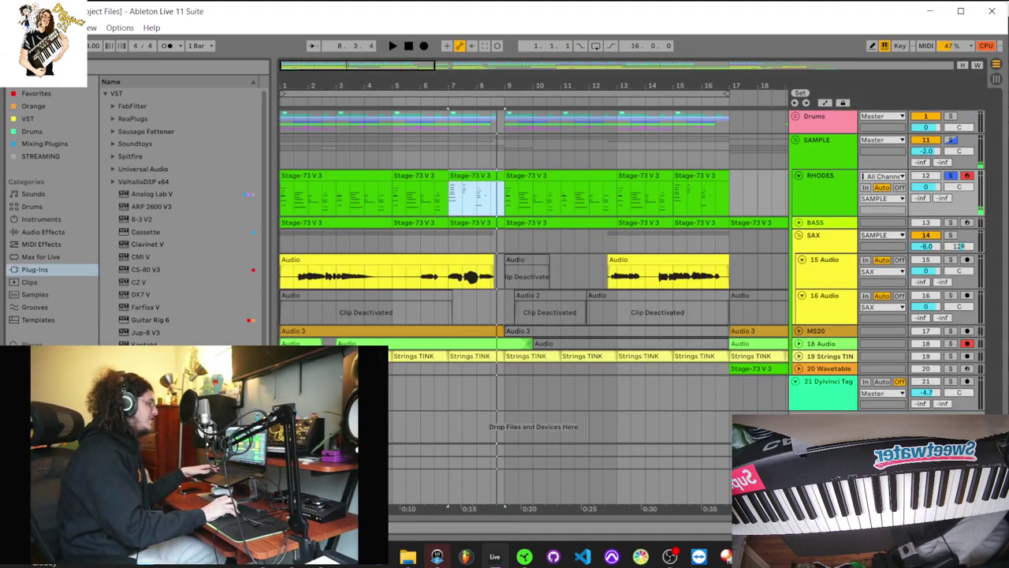
{"action": "key", "text": "space"}
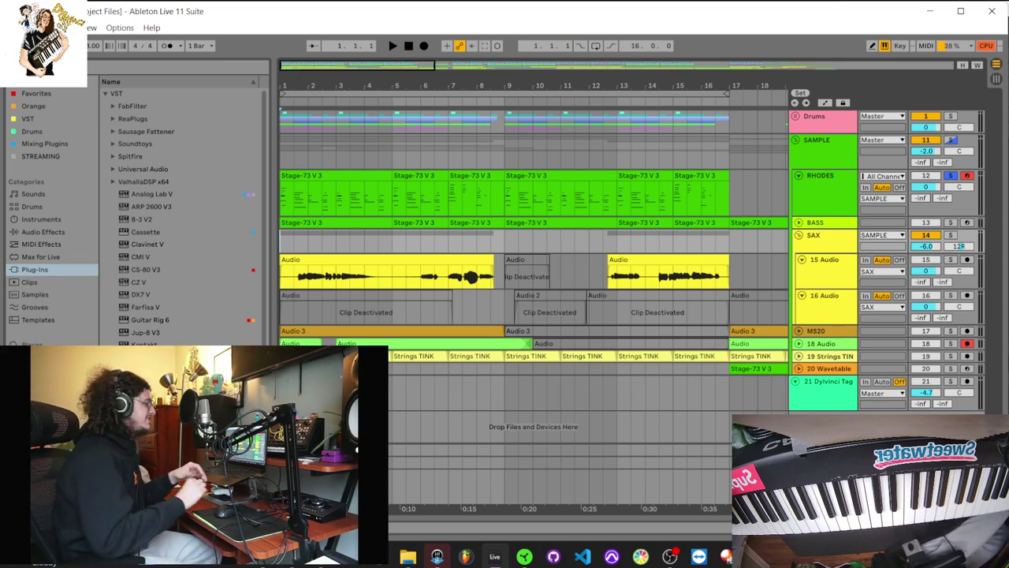
- Unfold the BASS track and solo it in place of RHODES, playing it from the start
{"action": "key", "text": "space"}
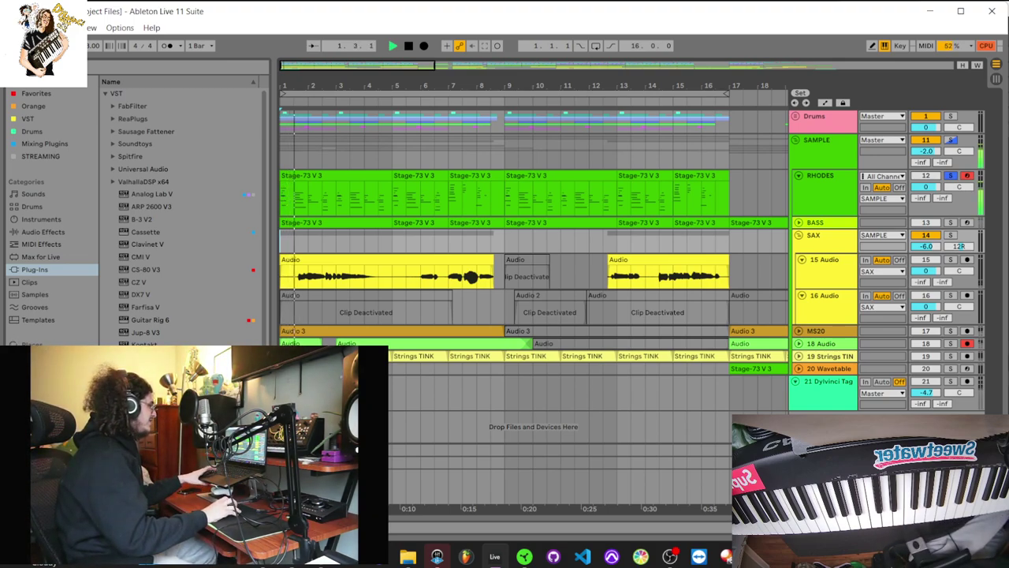
{"action": "key", "text": "space"}
{"action": "left_click", "coordinate": [799, 222]}
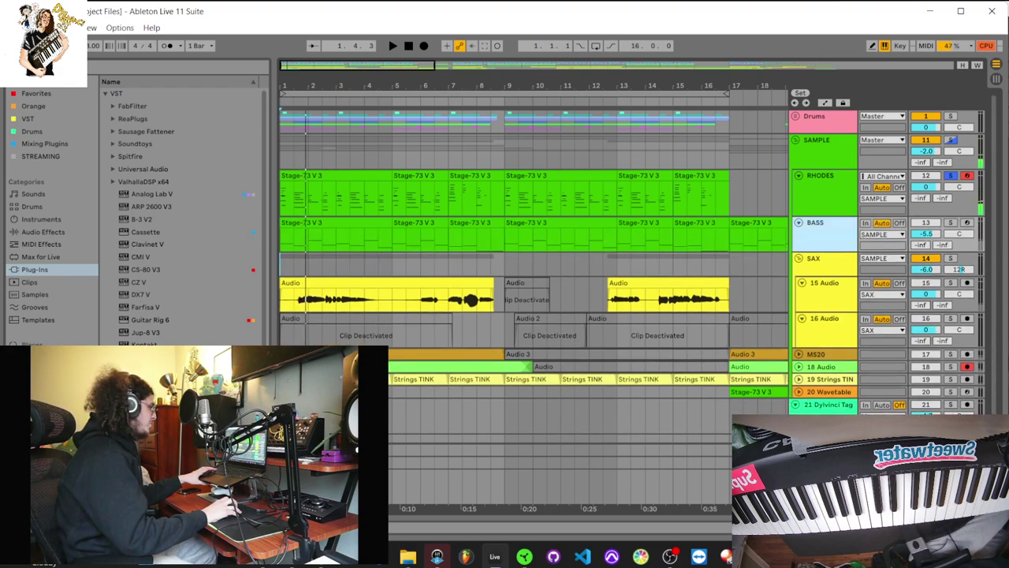
{"action": "key", "text": "space"}
{"action": "key", "text": "space"}
{"action": "left_click", "coordinate": [951, 222]}
{"action": "key", "text": "space"}
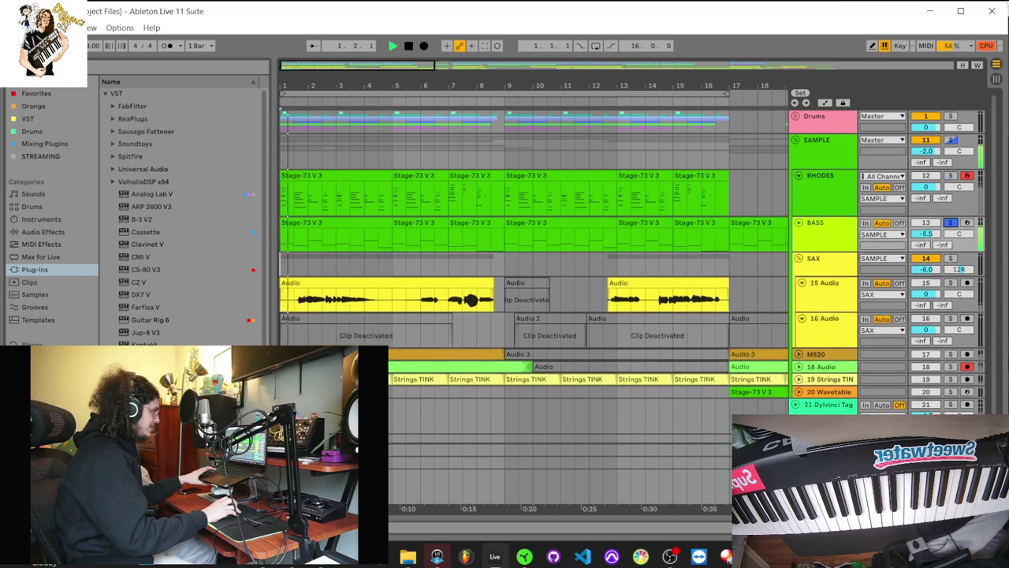
- Examine the first BASS clip's notes and the track's Kontakt instrument window during playback, and close the window
{"action": "double_click", "coordinate": [336, 223]}
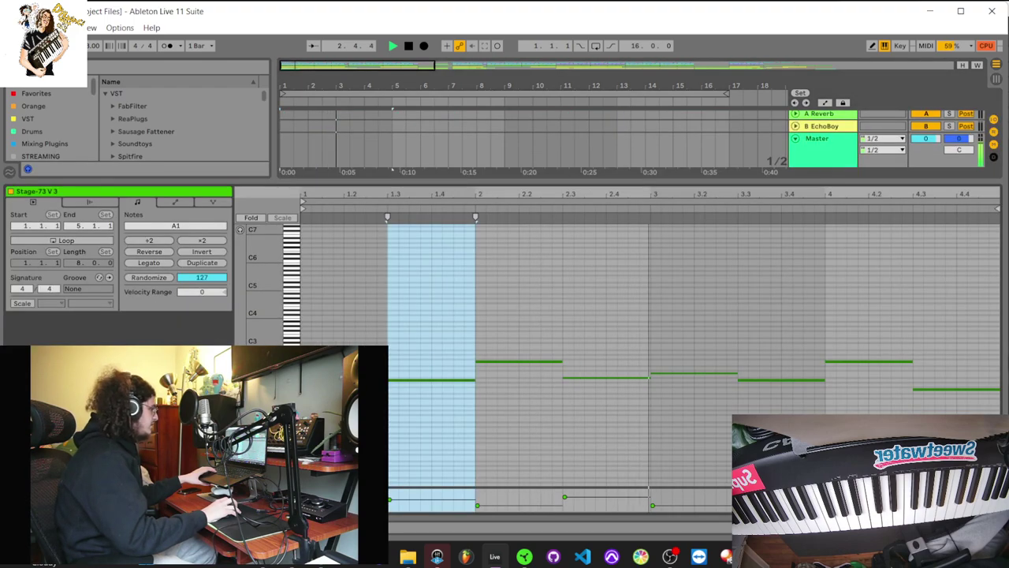
{"action": "key", "text": "shift+Tab"}
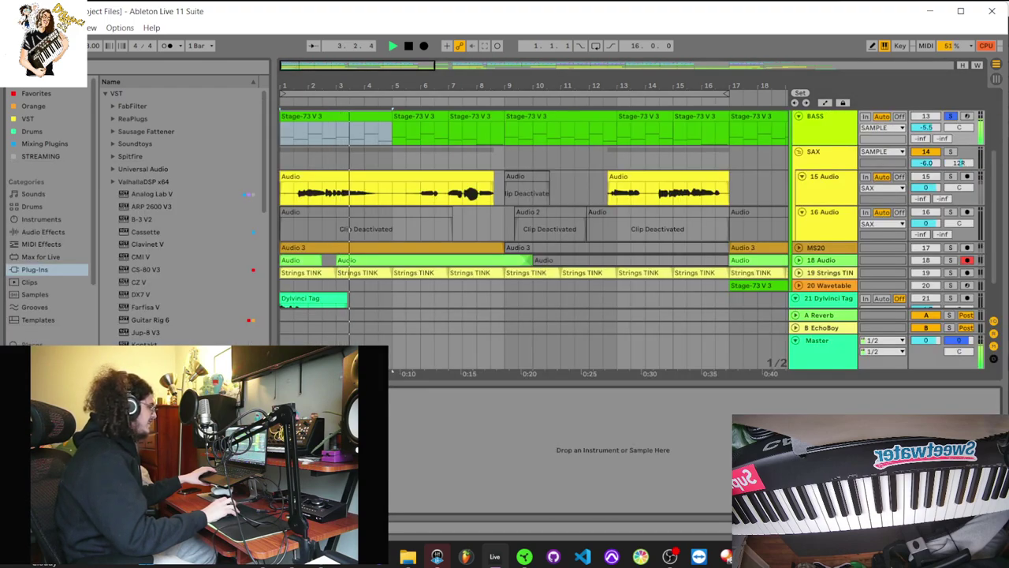
{"action": "key", "text": "ctrl+alt+p"}
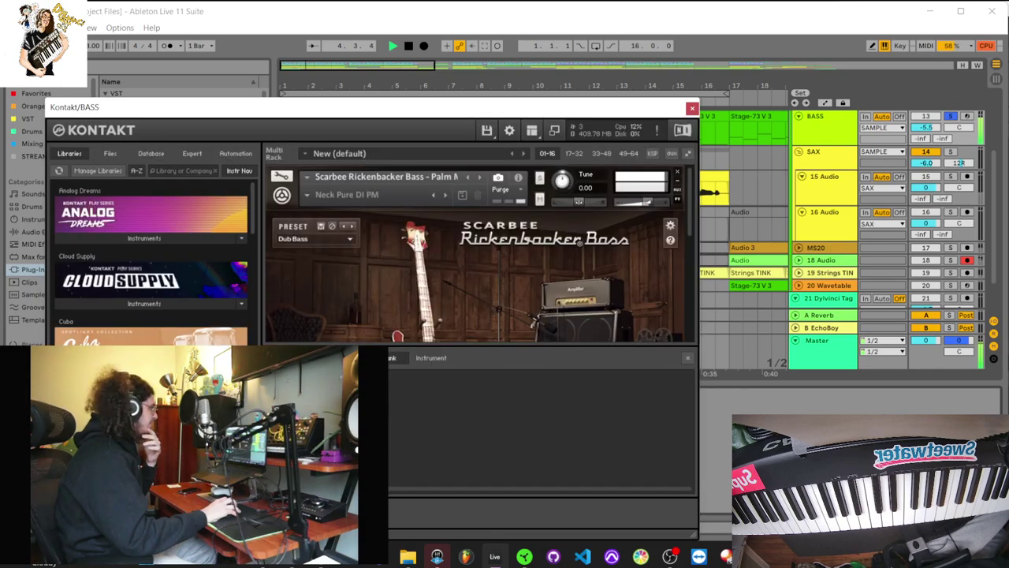
{"action": "left_click", "coordinate": [693, 107]}
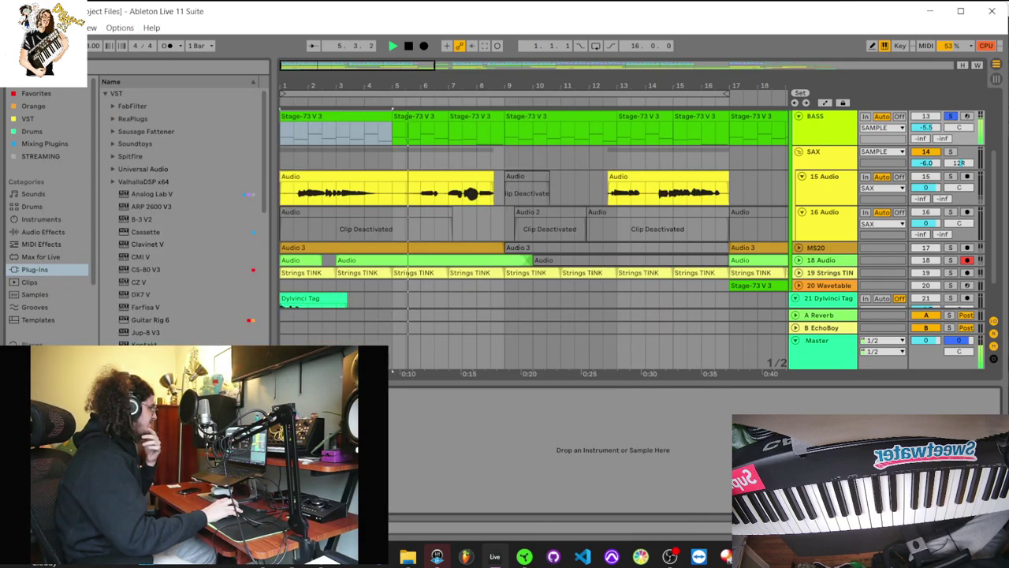
- Listen to the RHODES and BASS tracks soloed together and stop playback
{"action": "scroll", "coordinate": [391, 370], "scroll_direction": "up", "scroll_amount": 2}
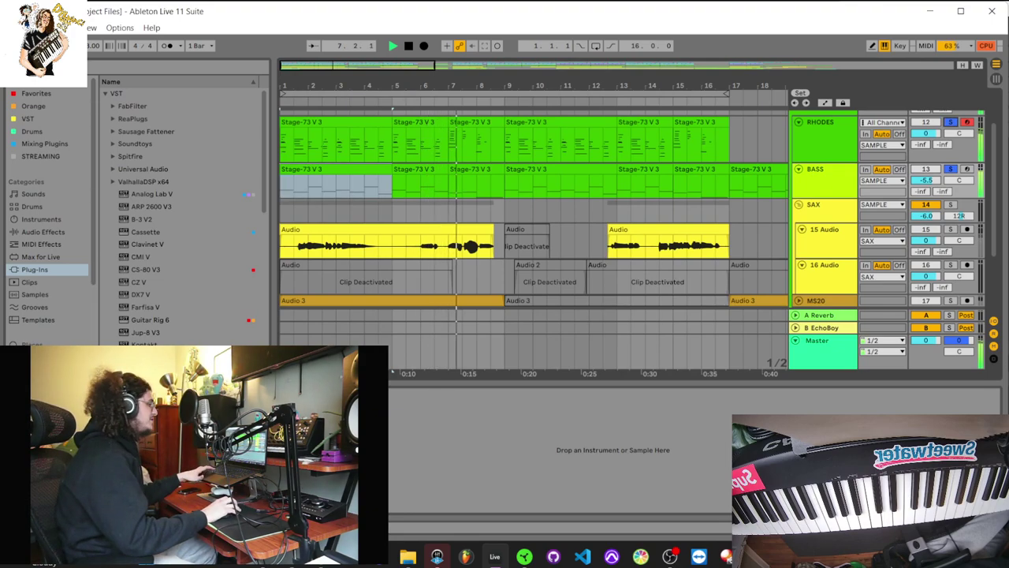
{"action": "scroll", "coordinate": [392, 371], "scroll_direction": "down", "scroll_amount": 3}
{"action": "scroll", "coordinate": [392, 372], "scroll_direction": "up", "scroll_amount": 2}
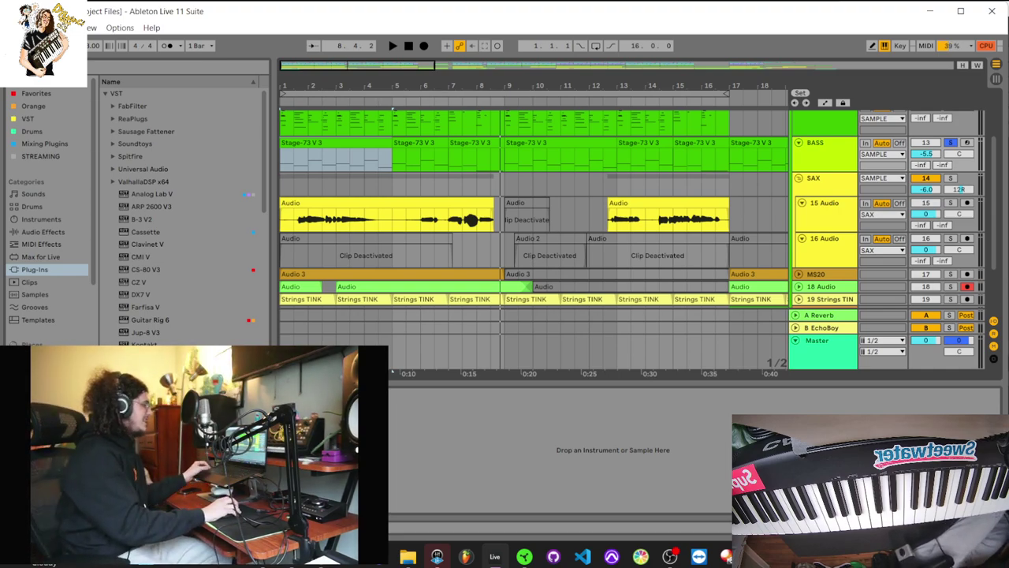
- Play the SAX group soloed, look over its audio tracks, and stop playback
{"action": "key", "text": "space"}
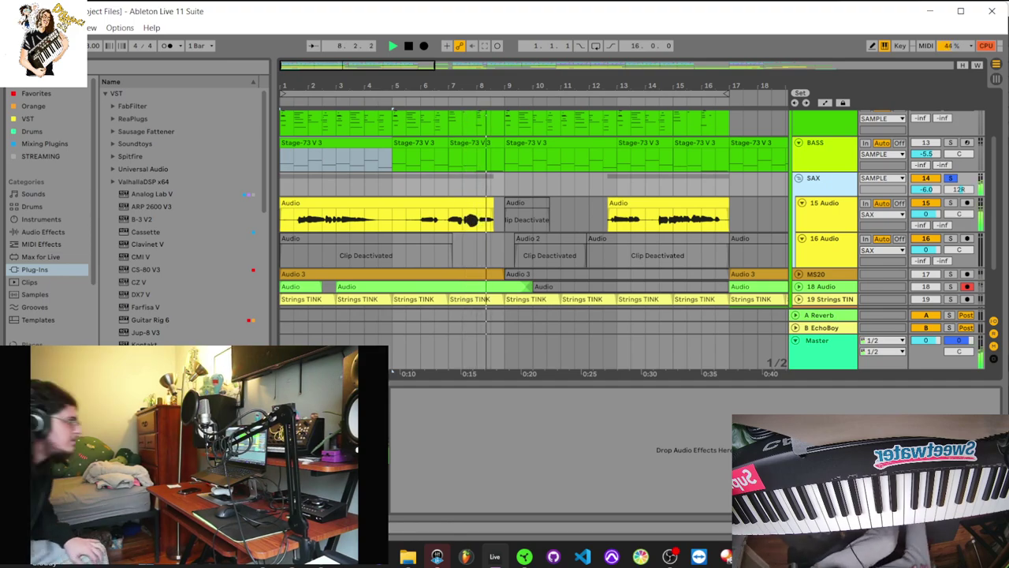
{"action": "scroll", "coordinate": [534, 236], "scroll_direction": "down", "scroll_amount": 3}
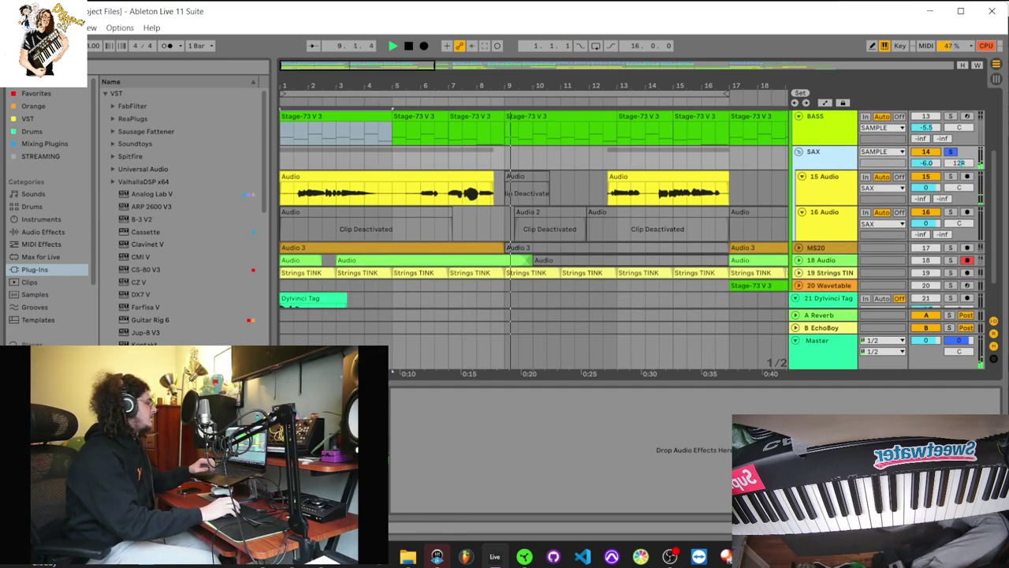
{"action": "scroll", "coordinate": [552, 209], "scroll_direction": "up", "scroll_amount": 1}
{"action": "key", "text": "space"}
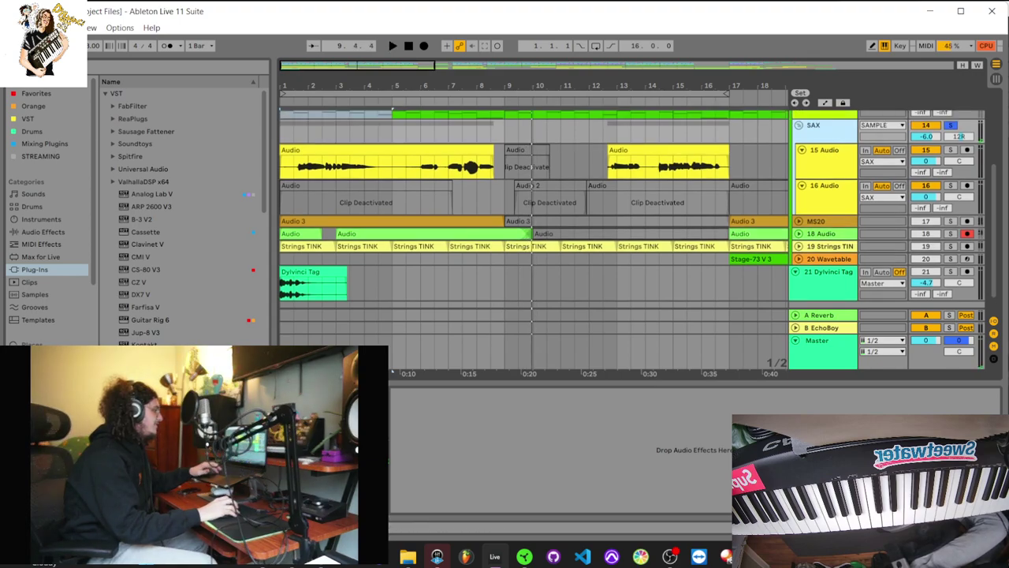
- Play the soloed SAX group from just before the second sax clip, look over the neighbouring tracks, and stop playback
{"action": "left_click", "coordinate": [604, 163]}
{"action": "key", "text": "space"}
{"action": "scroll", "coordinate": [604, 163], "scroll_direction": "down", "scroll_amount": 3}
{"action": "scroll", "coordinate": [604, 163], "scroll_direction": "right", "scroll_amount": 1}
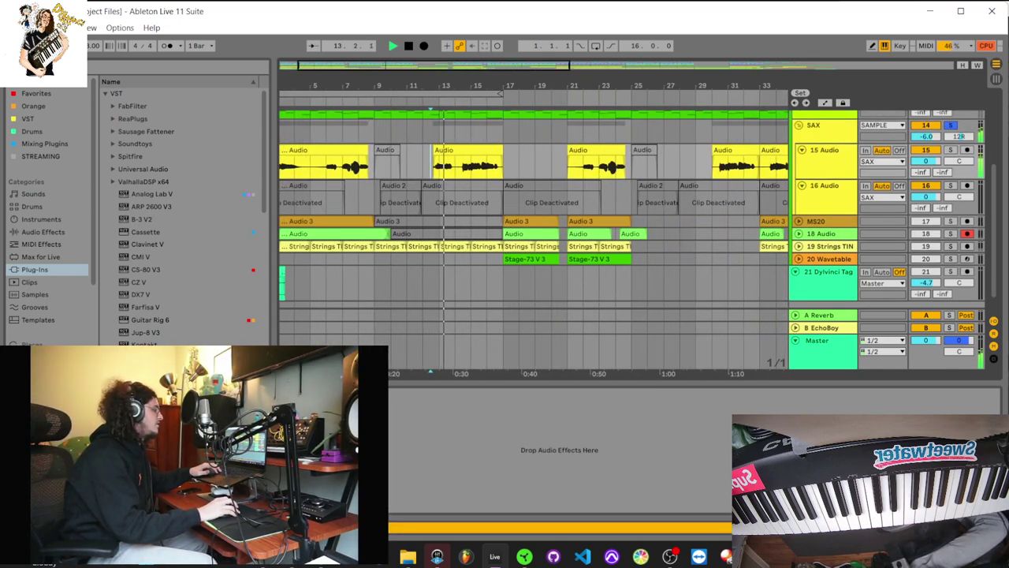
{"action": "scroll", "coordinate": [604, 162], "scroll_direction": "left", "scroll_amount": 1}
{"action": "scroll", "coordinate": [534, 236], "scroll_direction": "down", "scroll_amount": 1}
{"action": "scroll", "coordinate": [534, 236], "scroll_direction": "up", "scroll_amount": 2}
{"action": "scroll", "coordinate": [534, 237], "scroll_direction": "down", "scroll_amount": 1}
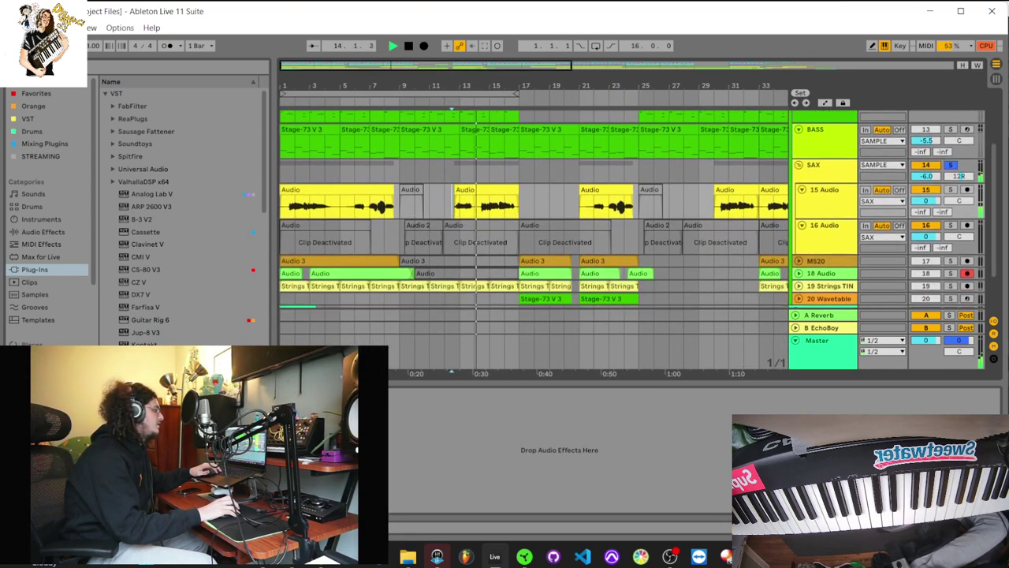
{"action": "scroll", "coordinate": [535, 237], "scroll_direction": "up", "scroll_amount": 3}
{"action": "scroll", "coordinate": [534, 236], "scroll_direction": "down", "scroll_amount": 4}
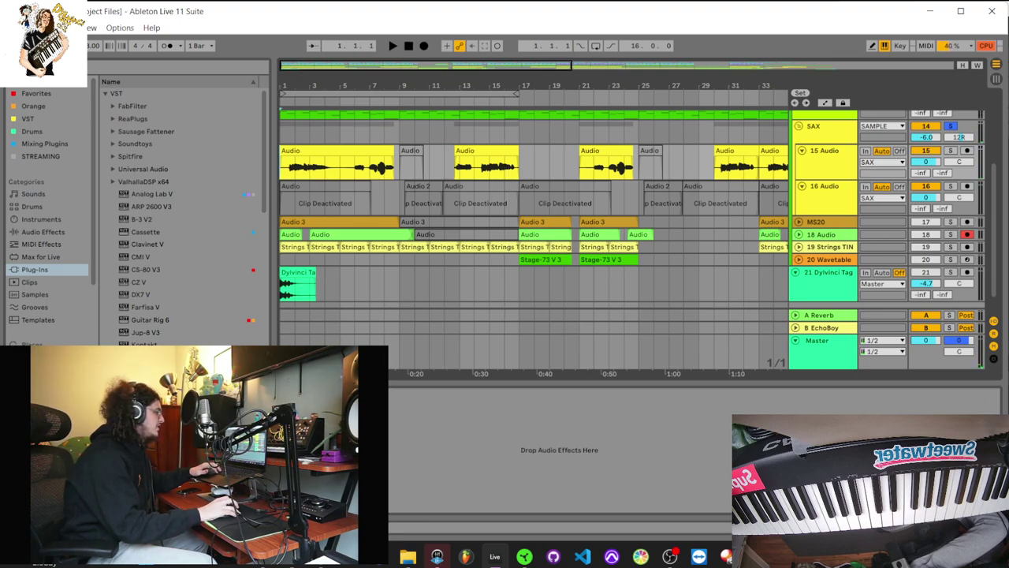
- Select the SAX group, examine its ValhallaVintageVerb plug-in window, and hide the window
{"action": "left_click", "coordinate": [823, 126]}
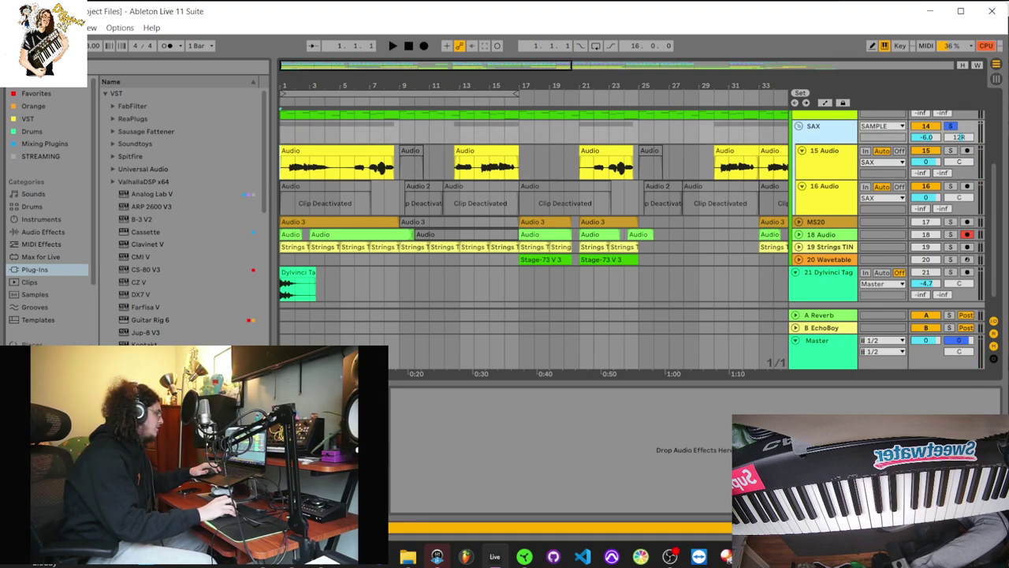
{"action": "key", "text": "ctrl+alt+p"}
{"action": "key", "text": "ctrl+alt+p"}
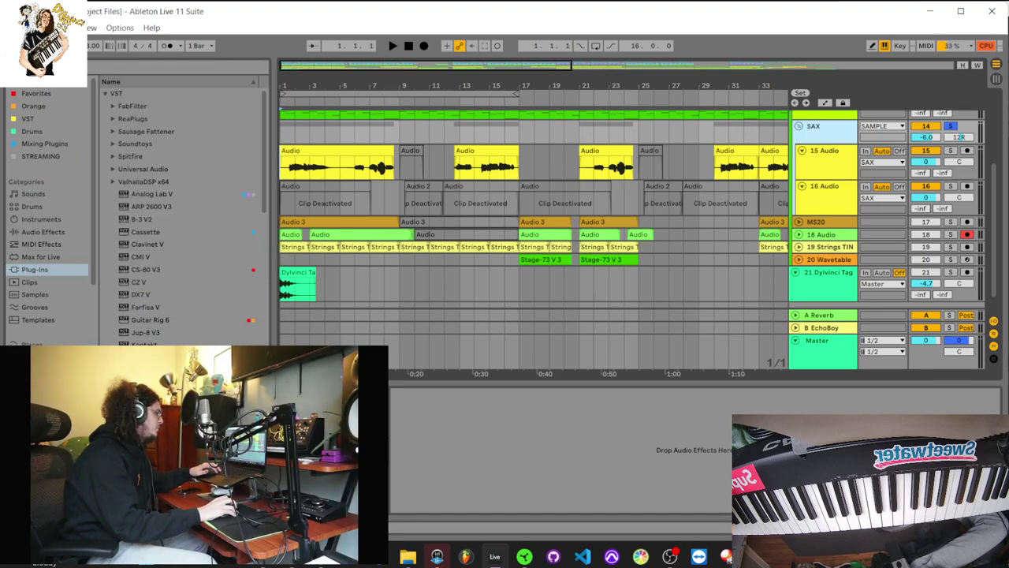
{"action": "key", "text": "ctrl+alt+p"}
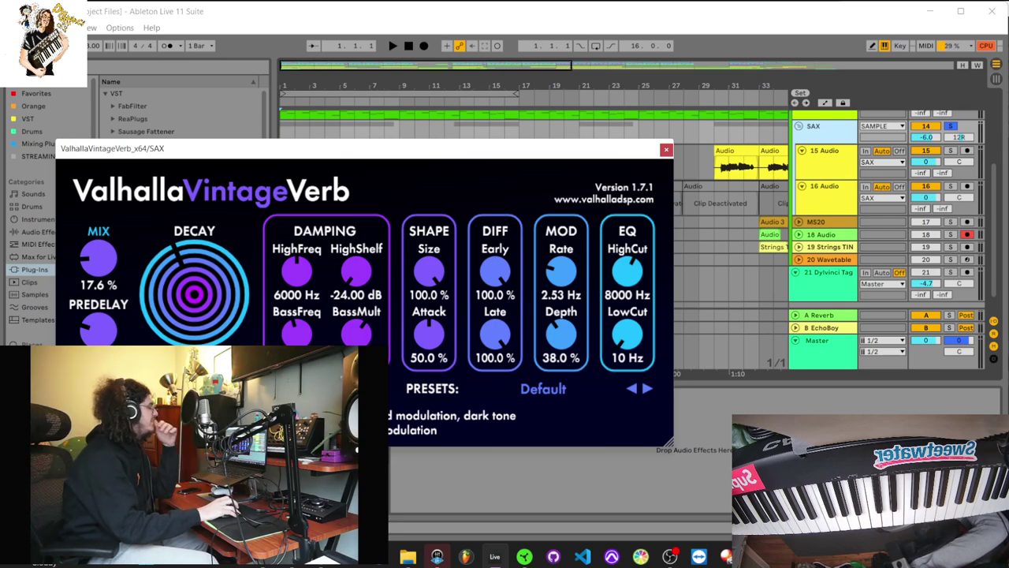
{"action": "key", "text": "ctrl+alt+p"}
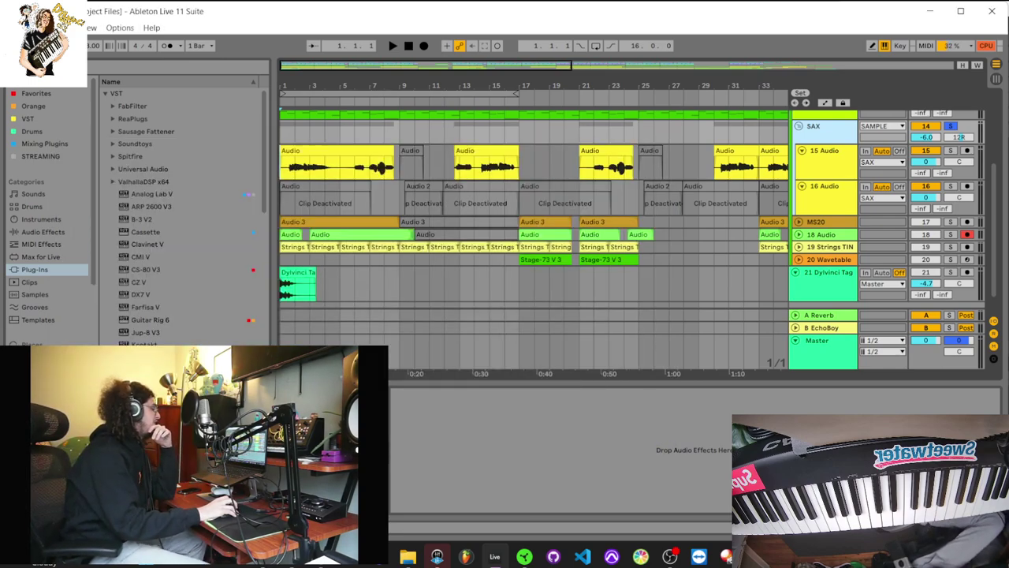
{"action": "key", "text": "ctrl+alt+p"}
{"action": "key", "text": "ctrl+alt+p"}
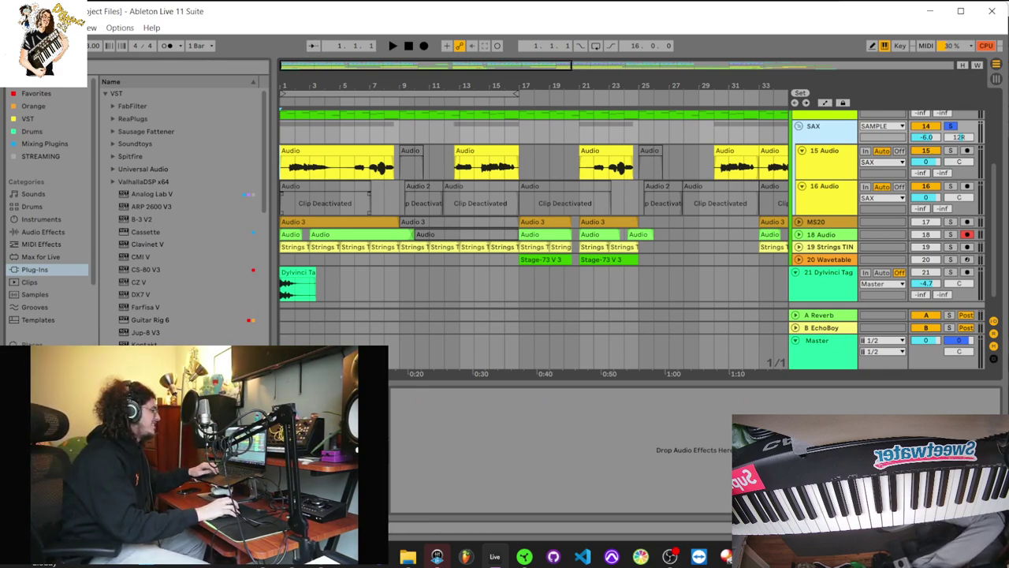
- Solo the MS20 track in place of SAX, play it from the start, and unfold it to show its clips
{"action": "left_click", "coordinate": [817, 221]}
{"action": "left_click", "coordinate": [951, 223]}
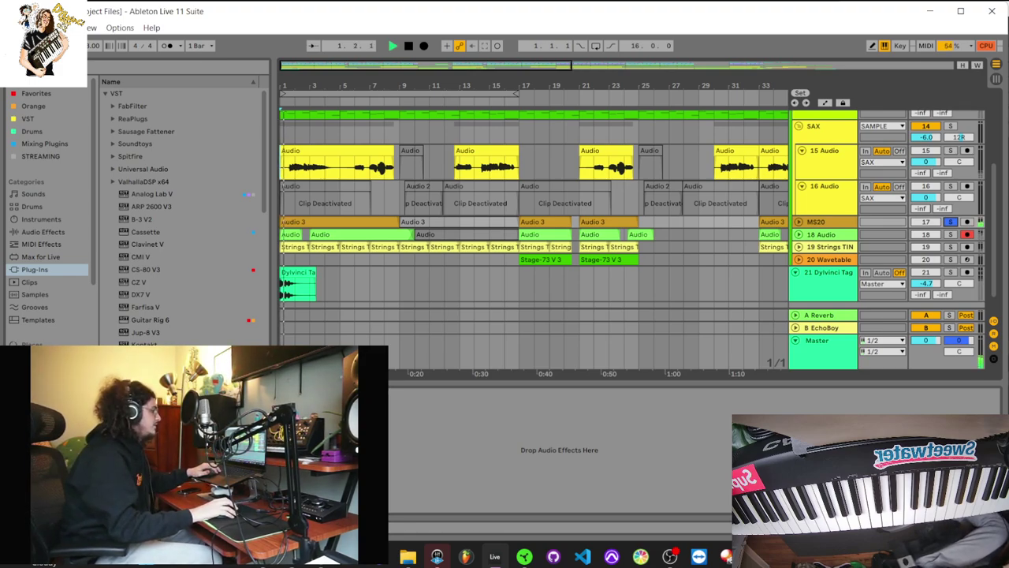
{"action": "left_click", "coordinate": [799, 222]}
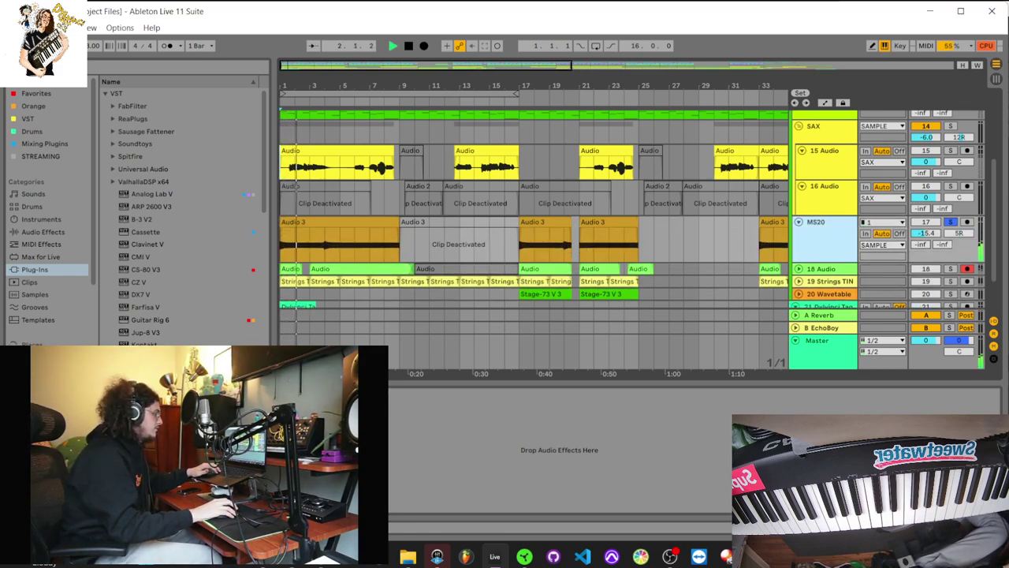
{"action": "scroll", "coordinate": [473, 218], "scroll_direction": "down", "scroll_amount": 1}
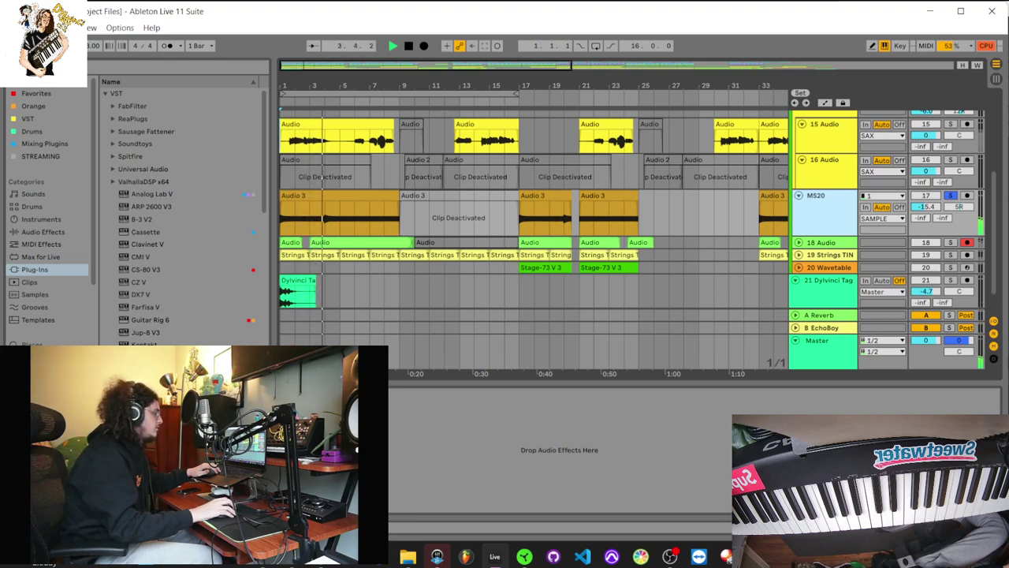
- Unfold the 18 Audio track and audition it soloed in place of MS20
{"action": "key", "text": "Down"}
{"action": "key", "text": "Right"}
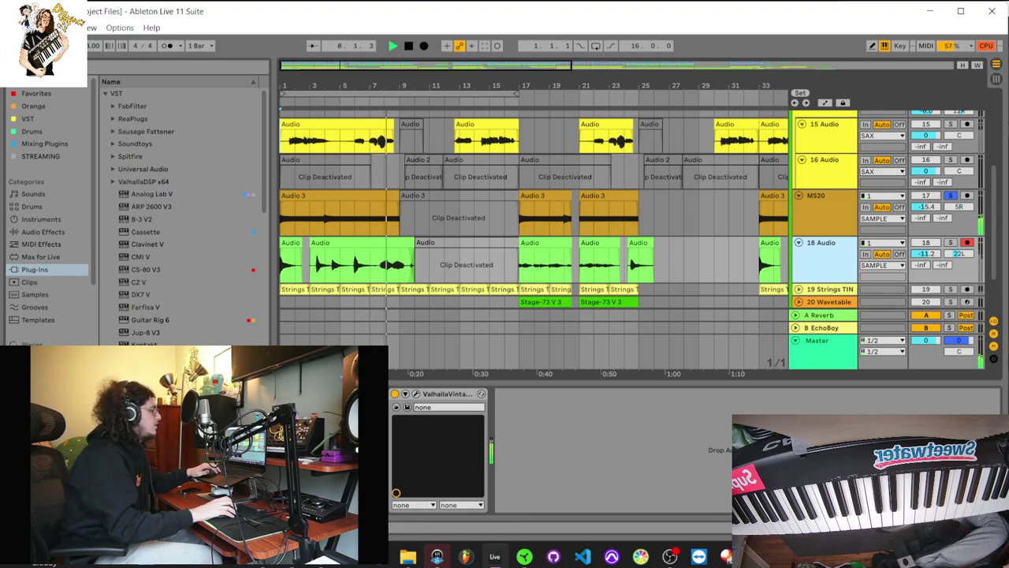
{"action": "key", "text": "space"}
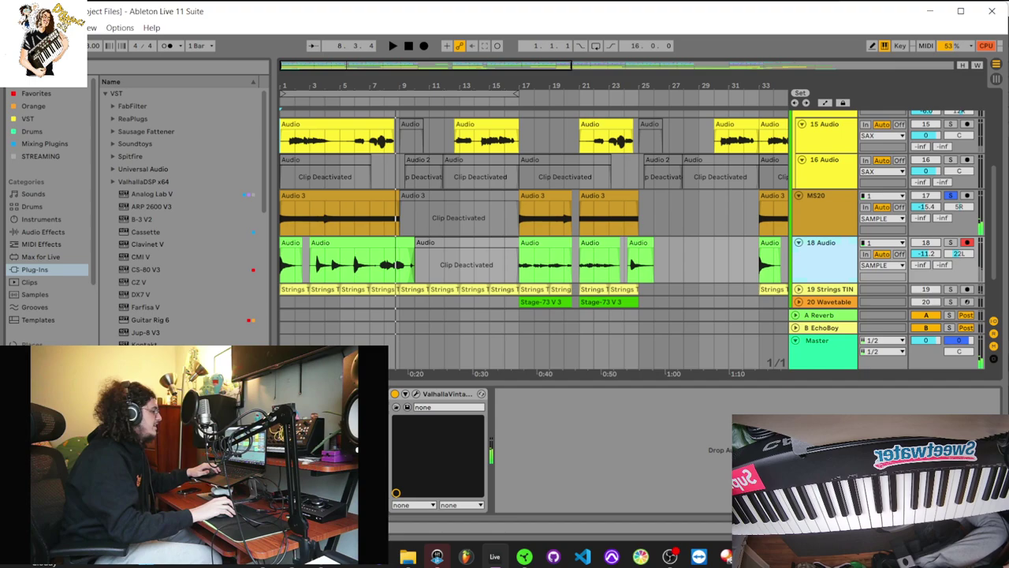
{"action": "key", "text": "space"}
{"action": "scroll", "coordinate": [536, 211], "scroll_direction": "down", "scroll_amount": 1}
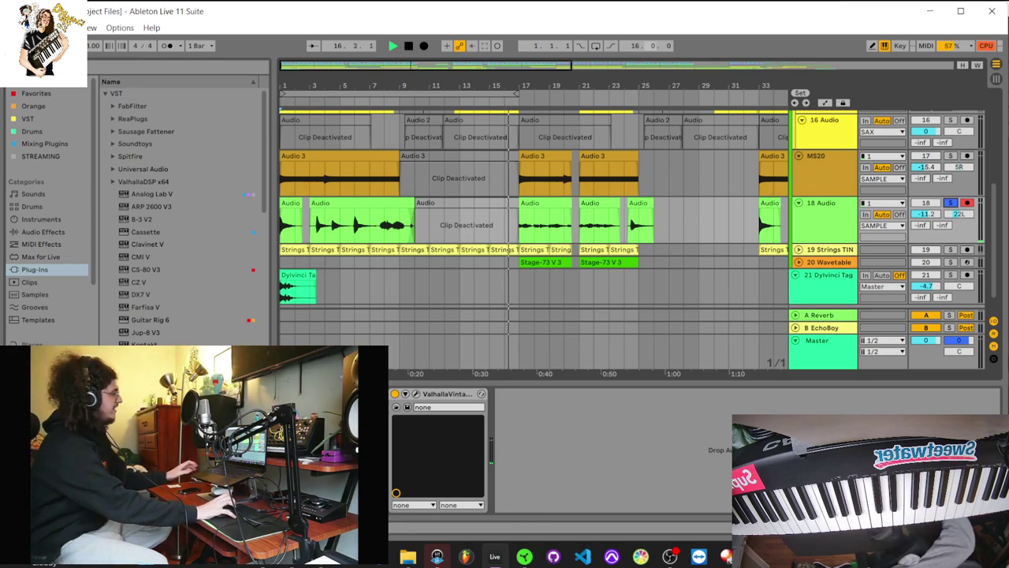
{"action": "key", "text": "space"}
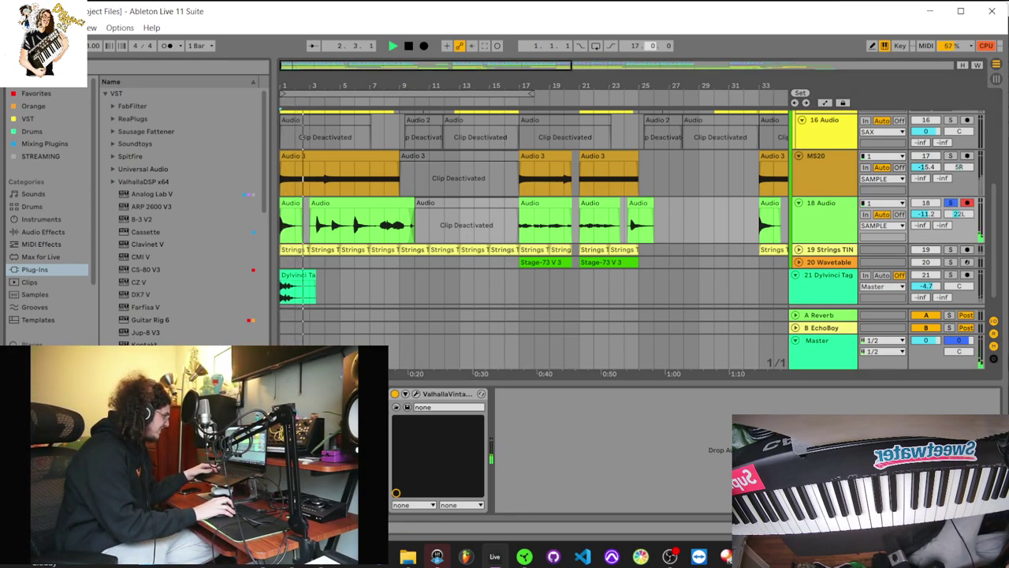
- Unfold the 19 Strings TIN track and solo it in place of 18 Audio, playing it from the start
{"action": "left_click", "coordinate": [798, 250]}
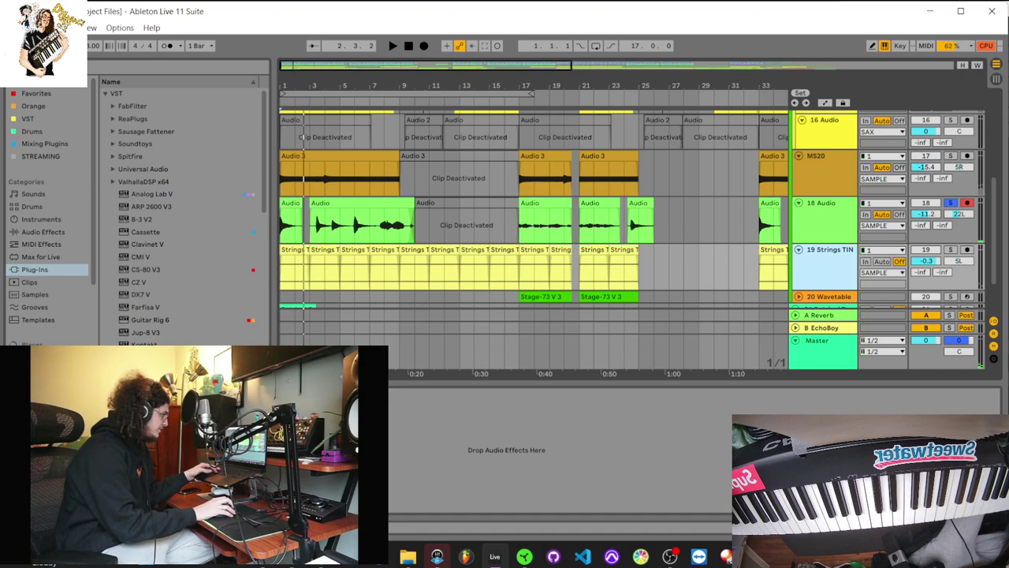
{"action": "left_click", "coordinate": [951, 250]}
{"action": "key", "text": "space"}
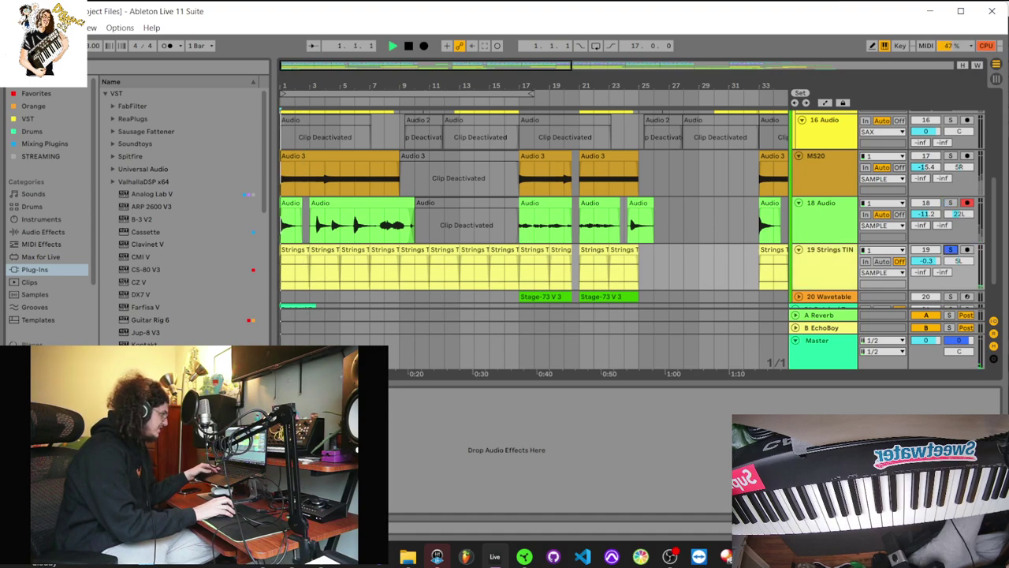
- Add the MS20, 18 Audio, 15 Audio, BASS and RHODES tracks to the soloed strings during playback
{"action": "scroll", "coordinate": [536, 213], "scroll_direction": "up", "scroll_amount": 2}
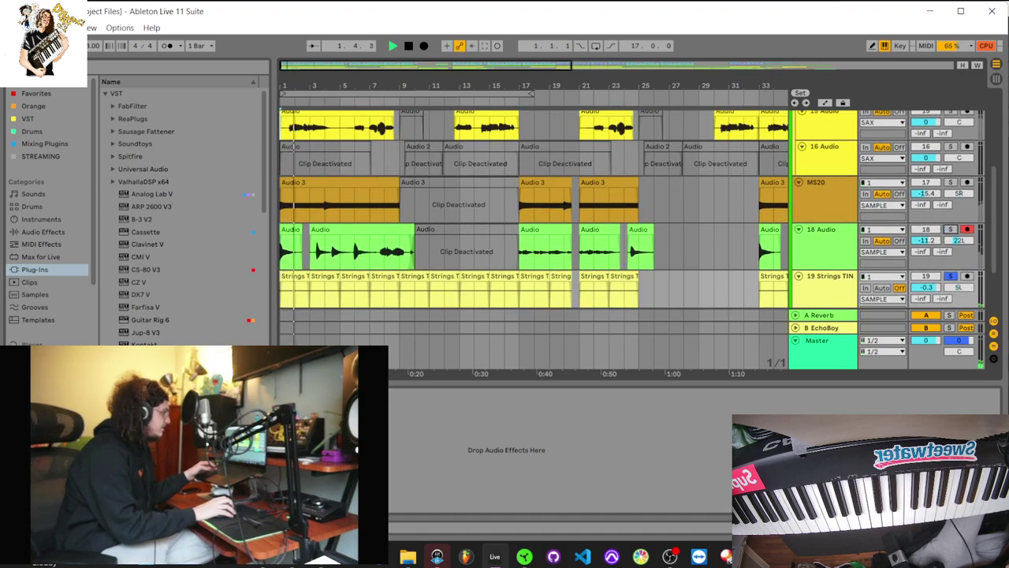
{"action": "scroll", "coordinate": [301, 164], "scroll_direction": "up", "scroll_amount": 5}
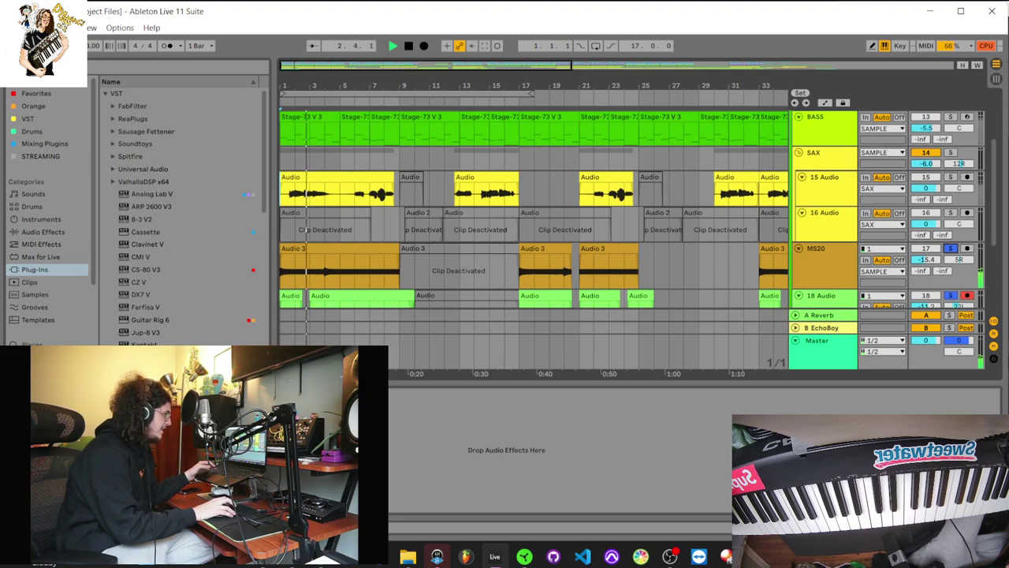
{"action": "scroll", "coordinate": [316, 213], "scroll_direction": "down", "scroll_amount": 5}
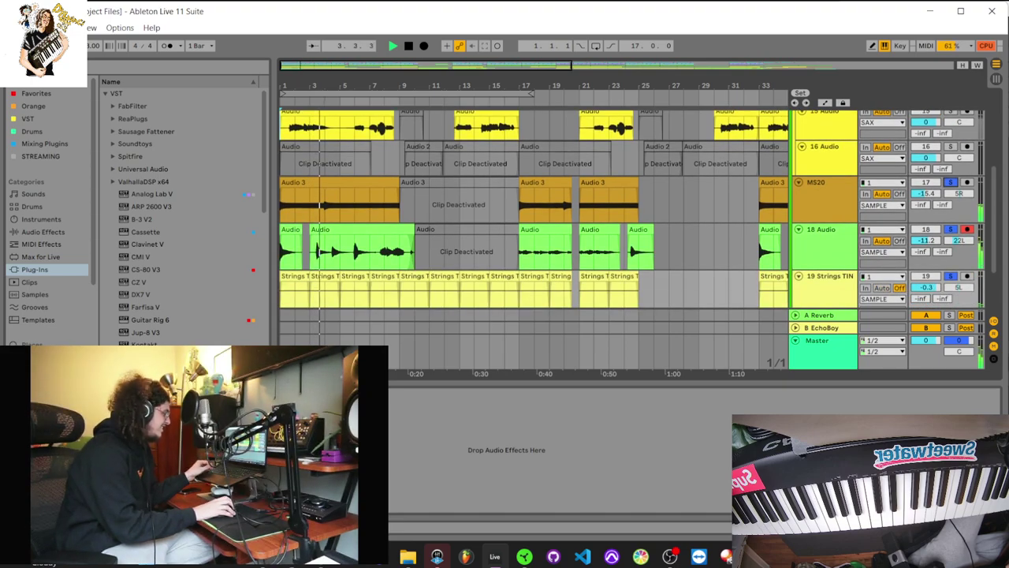
{"action": "scroll", "coordinate": [534, 209], "scroll_direction": "up", "scroll_amount": 4}
{"action": "scroll", "coordinate": [534, 229], "scroll_direction": "up", "scroll_amount": 4}
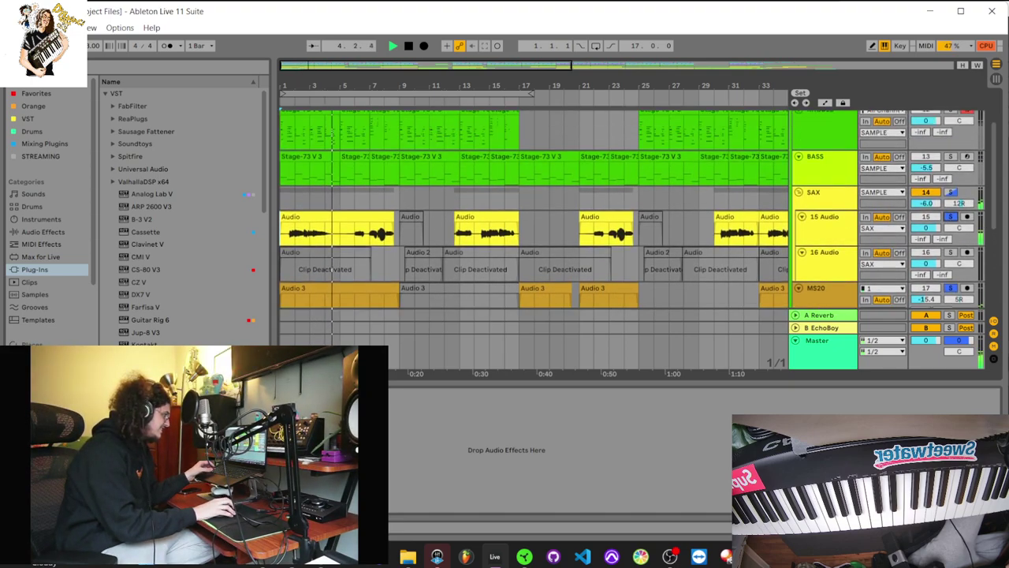
{"action": "scroll", "coordinate": [534, 213], "scroll_direction": "up", "scroll_amount": 3}
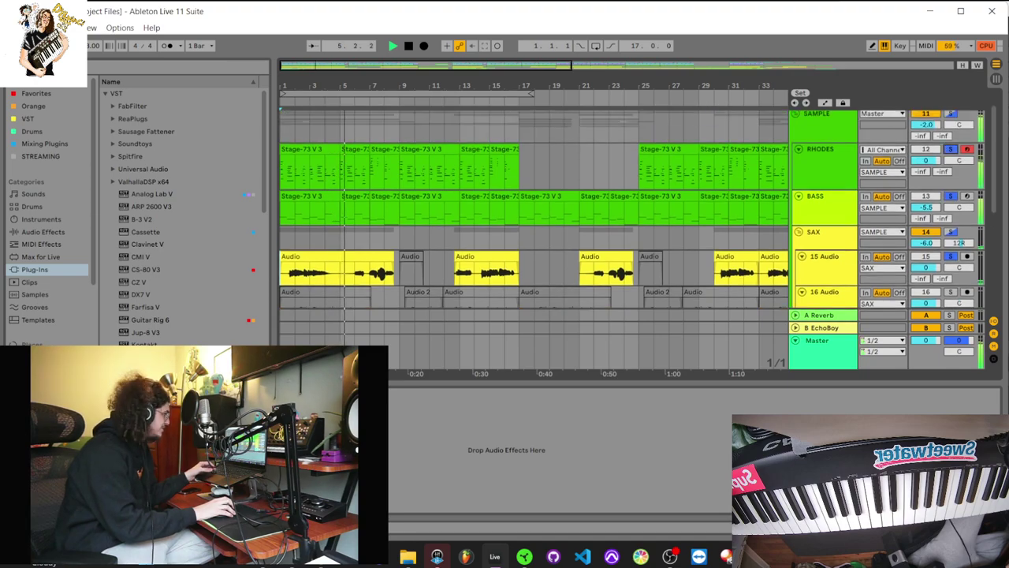
- Listen to the soloed SAMPLE group layers together while looking over their tracks from RHODES down to the strings
{"action": "scroll", "coordinate": [533, 213], "scroll_direction": "down", "scroll_amount": 5}
{"action": "scroll", "coordinate": [534, 213], "scroll_direction": "down", "scroll_amount": 8}
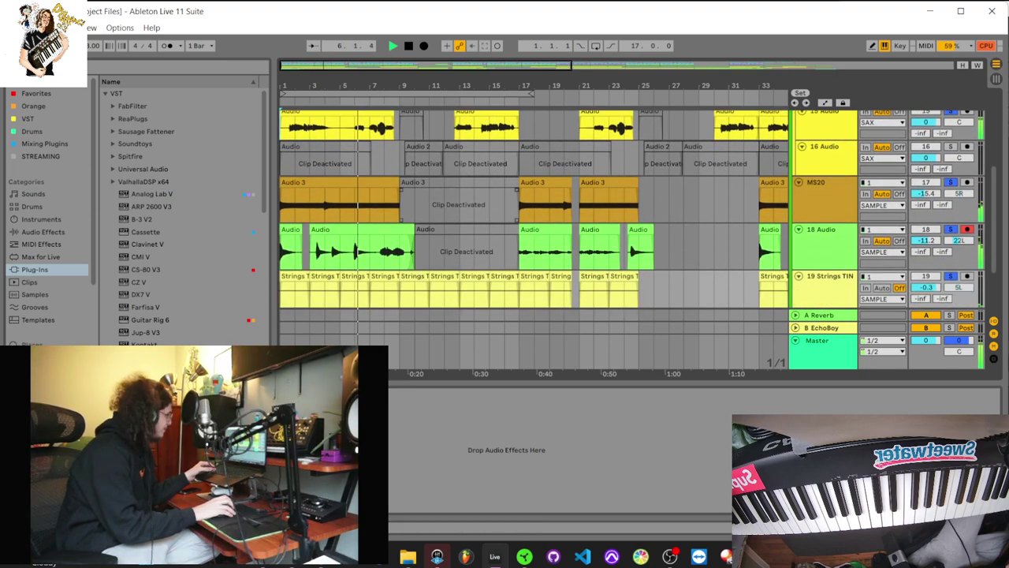
{"action": "scroll", "coordinate": [533, 212], "scroll_direction": "down", "scroll_amount": 3}
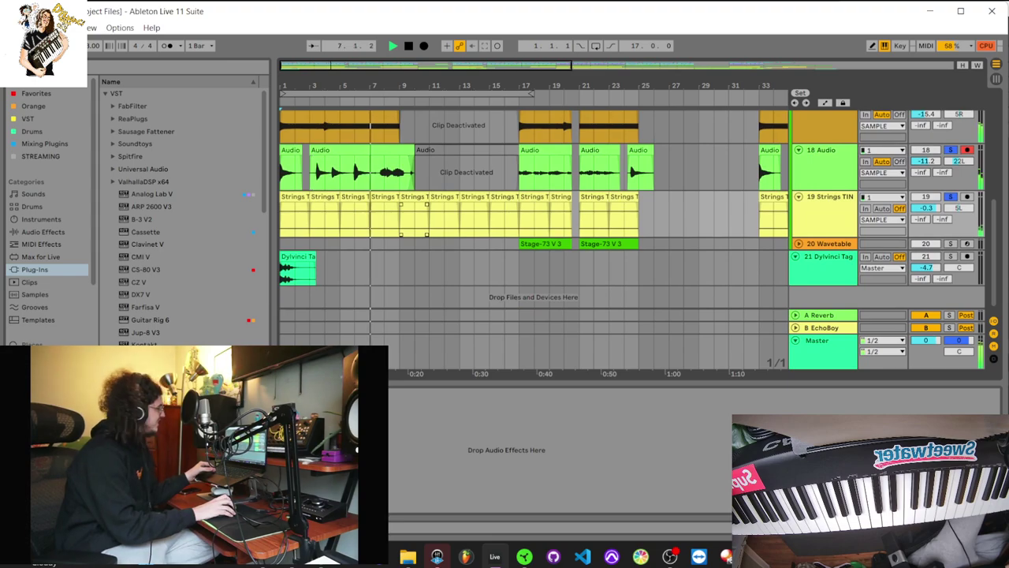
{"action": "scroll", "coordinate": [534, 213], "scroll_direction": "up", "scroll_amount": 4}
{"action": "scroll", "coordinate": [533, 213], "scroll_direction": "up", "scroll_amount": 11}
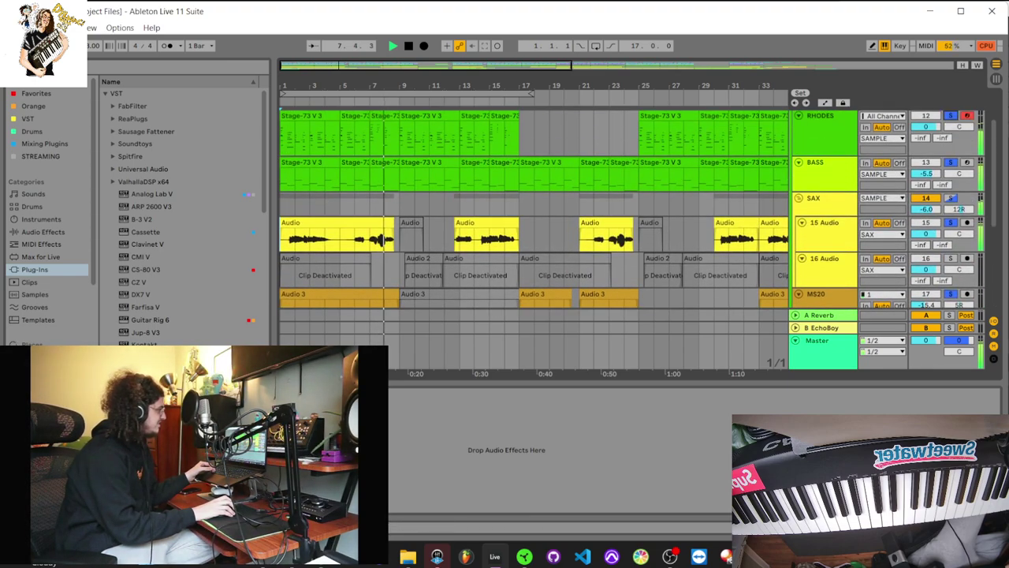
{"action": "scroll", "coordinate": [534, 213], "scroll_direction": "down", "scroll_amount": 10}
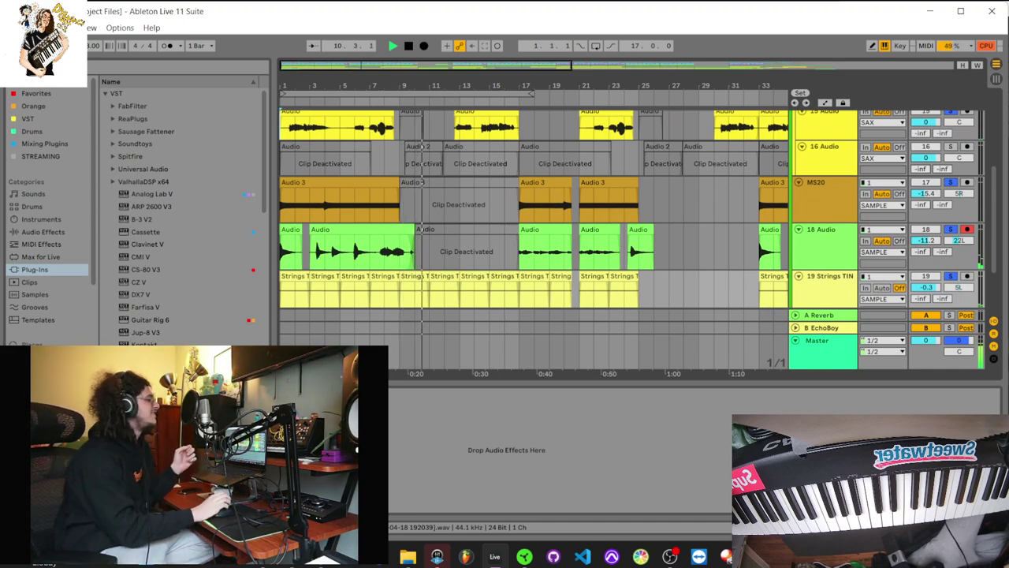
{"action": "scroll", "coordinate": [534, 213], "scroll_direction": "up", "scroll_amount": 8}
{"action": "scroll", "coordinate": [534, 212], "scroll_direction": "down", "scroll_amount": 13}
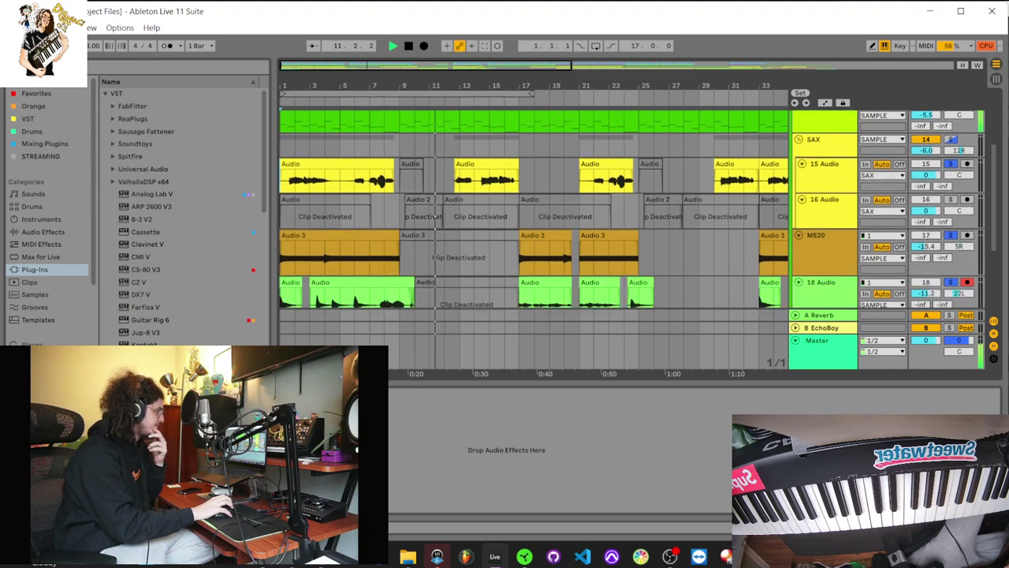
{"action": "scroll", "coordinate": [534, 212], "scroll_direction": "up", "scroll_amount": 7}
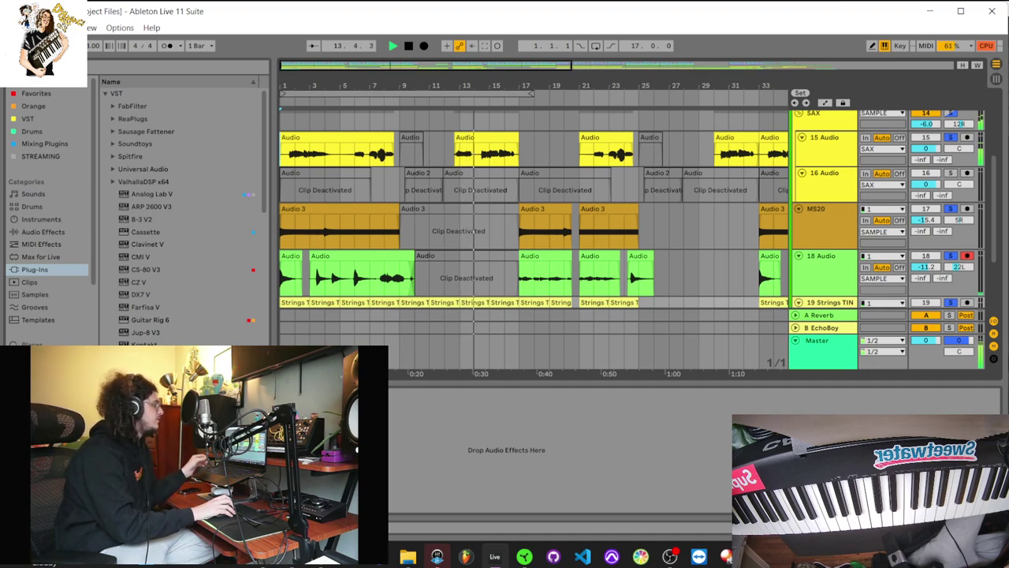
- Follow the playback up to bar 17 close up, then stop it and clear the solos on all the SAMPLE group tracks
{"action": "left_click", "coordinate": [529, 93]}
{"action": "scroll", "coordinate": [529, 94], "scroll_direction": "up", "scroll_amount": 3}
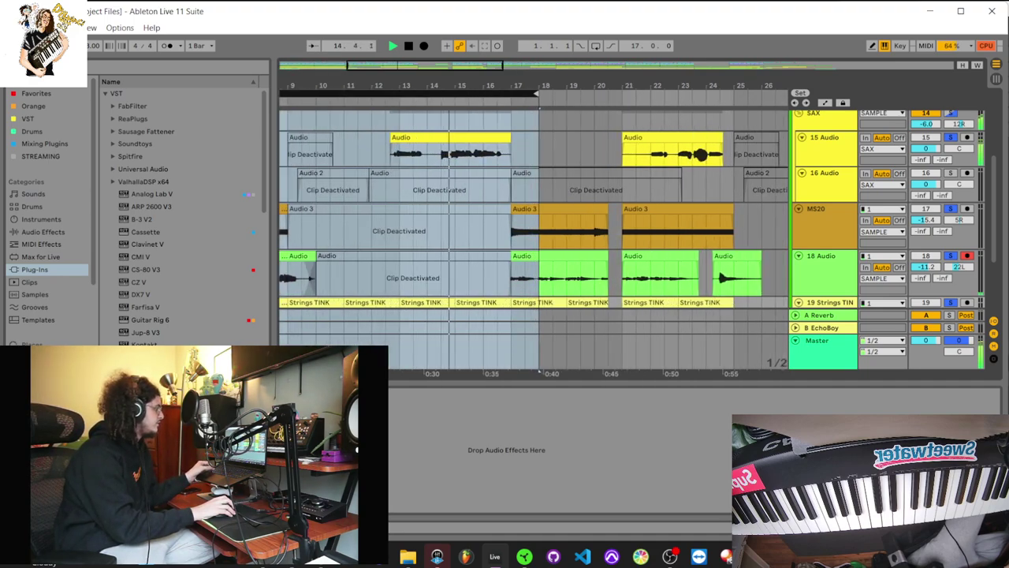
{"action": "left_click", "coordinate": [539, 149]}
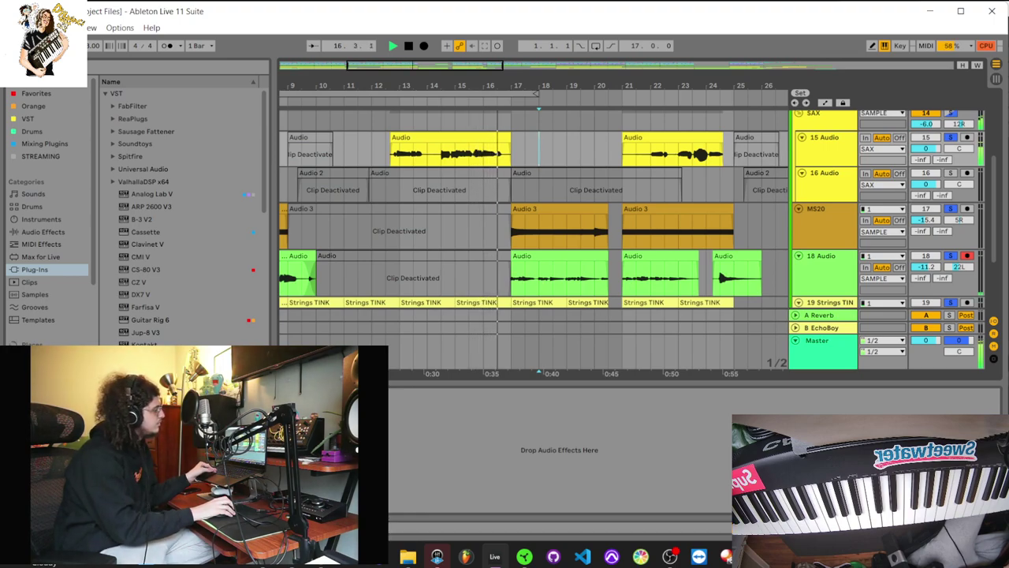
{"action": "scroll", "coordinate": [534, 210], "scroll_direction": "up", "scroll_amount": 1}
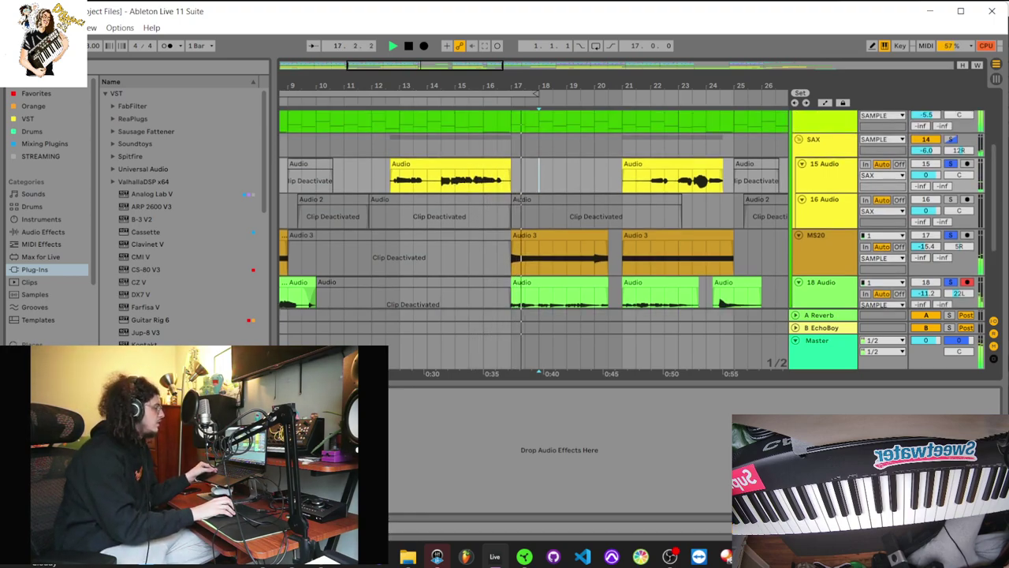
{"action": "scroll", "coordinate": [534, 209], "scroll_direction": "up", "scroll_amount": 4}
{"action": "left_click", "coordinate": [951, 176]}
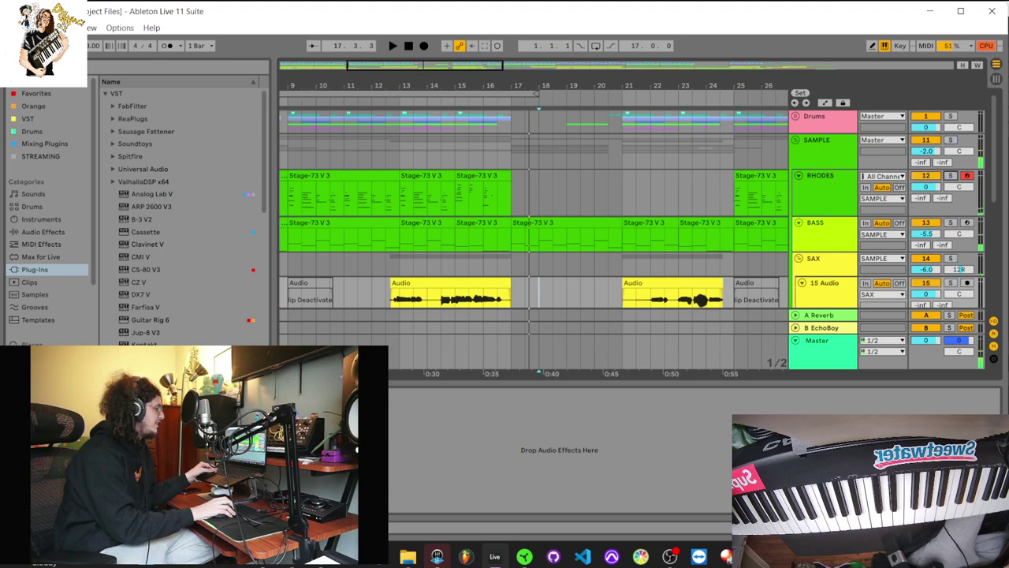
- Place the playback start on the SAMPLE group at bar 17 and examine the layers' clips in the section from there
{"action": "left_click", "coordinate": [512, 151]}
{"action": "scroll", "coordinate": [512, 151], "scroll_direction": "right", "scroll_amount": 4}
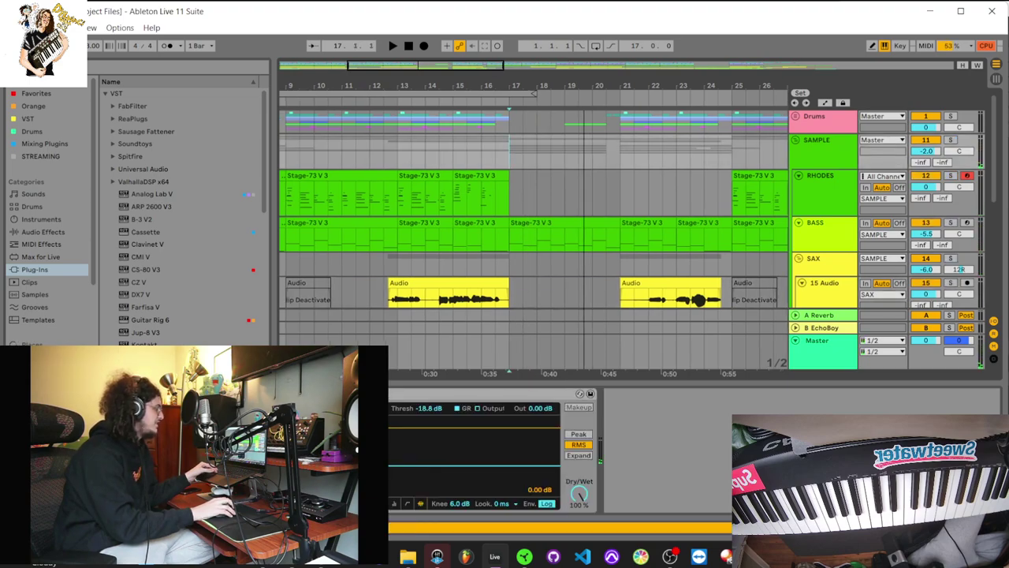
{"action": "scroll", "coordinate": [534, 208], "scroll_direction": "down", "scroll_amount": 2}
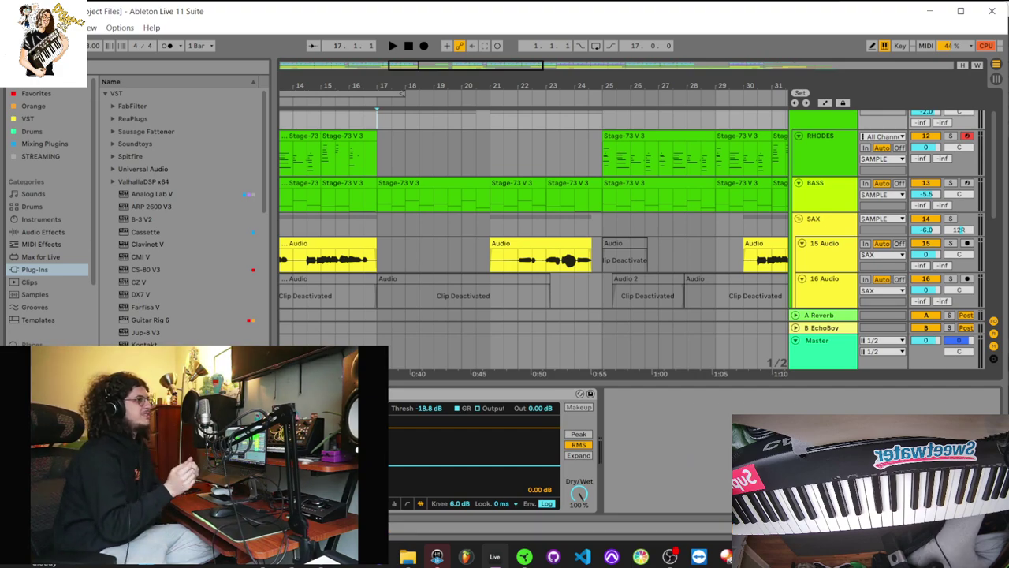
{"action": "scroll", "coordinate": [534, 208], "scroll_direction": "down", "scroll_amount": 8}
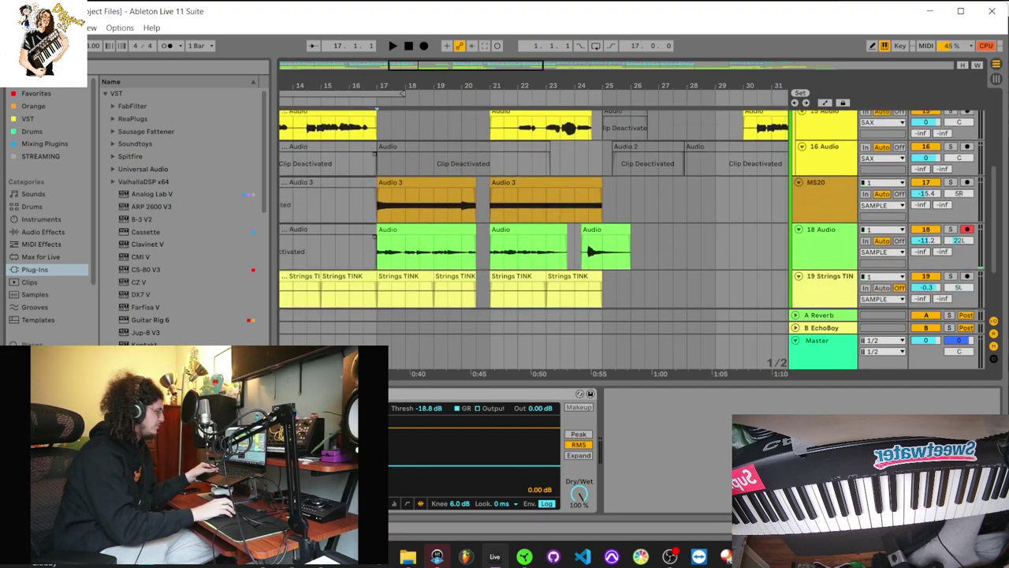
- Play the section from bar 17 and unfold the 20 Wavetable track to show its Stage-73 V 3 clips
{"action": "key", "text": "space"}
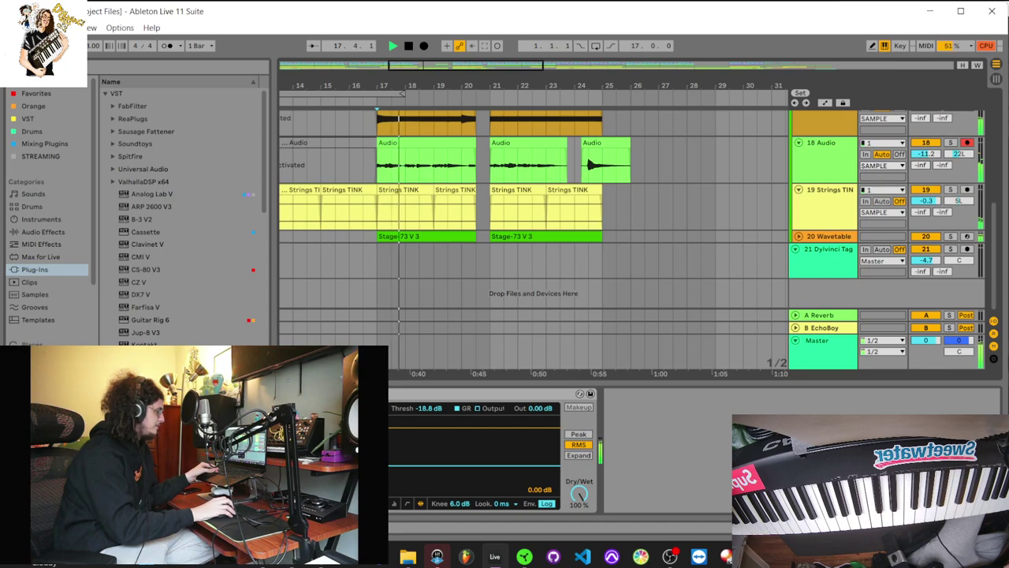
{"action": "left_click", "coordinate": [799, 237]}
{"action": "scroll", "coordinate": [534, 208], "scroll_direction": "up", "scroll_amount": 6}
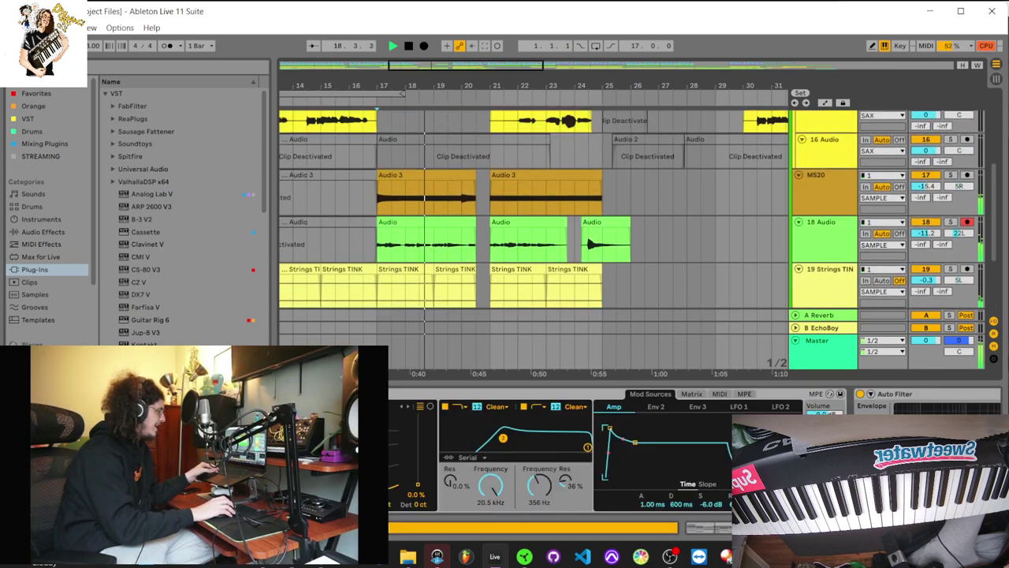
{"action": "scroll", "coordinate": [533, 208], "scroll_direction": "down", "scroll_amount": 5}
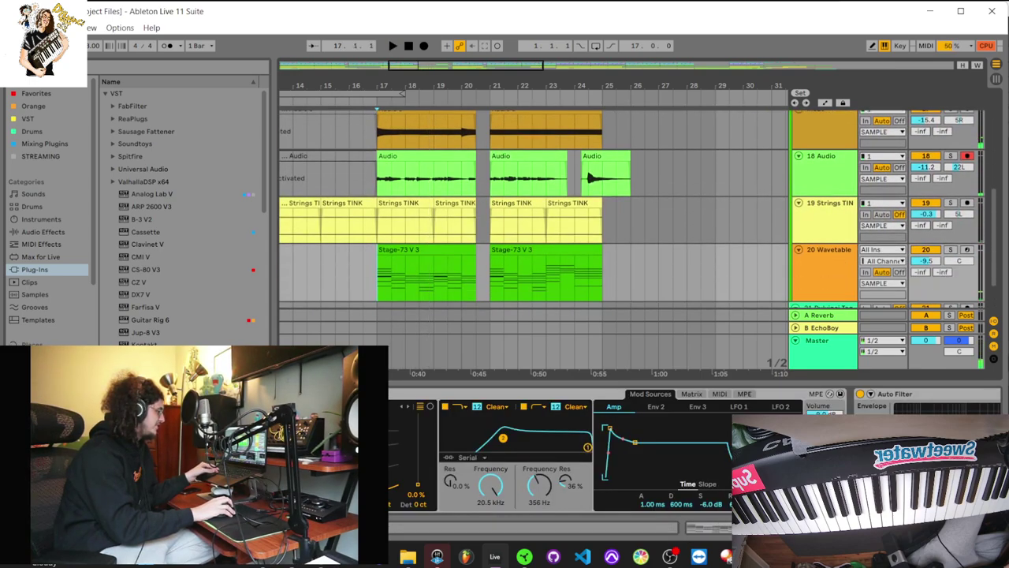
- Listen to the soloed 18 Audio track from bar 17 and select its first clip there
{"action": "key", "text": "space"}
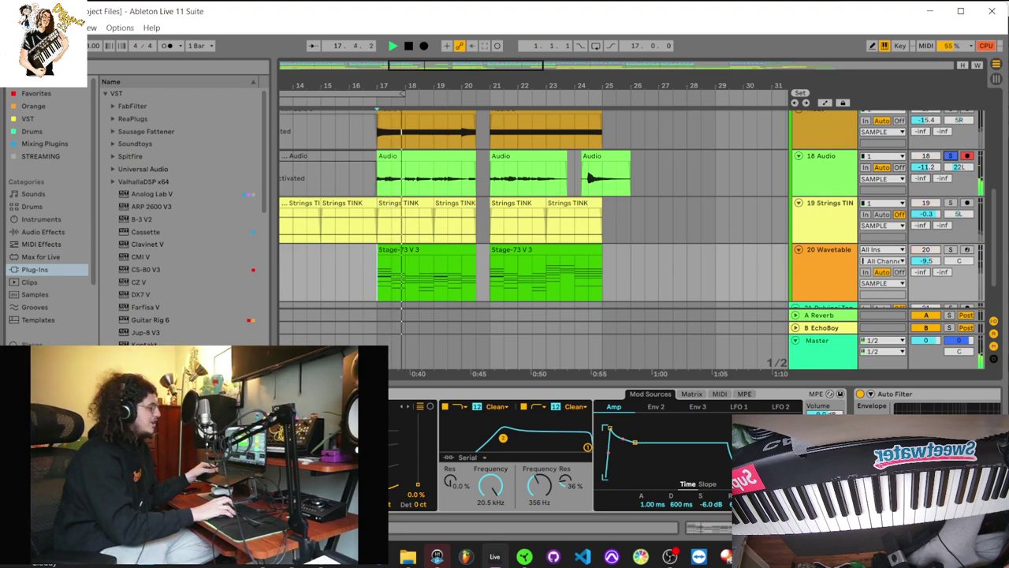
{"action": "left_click", "coordinate": [427, 156]}
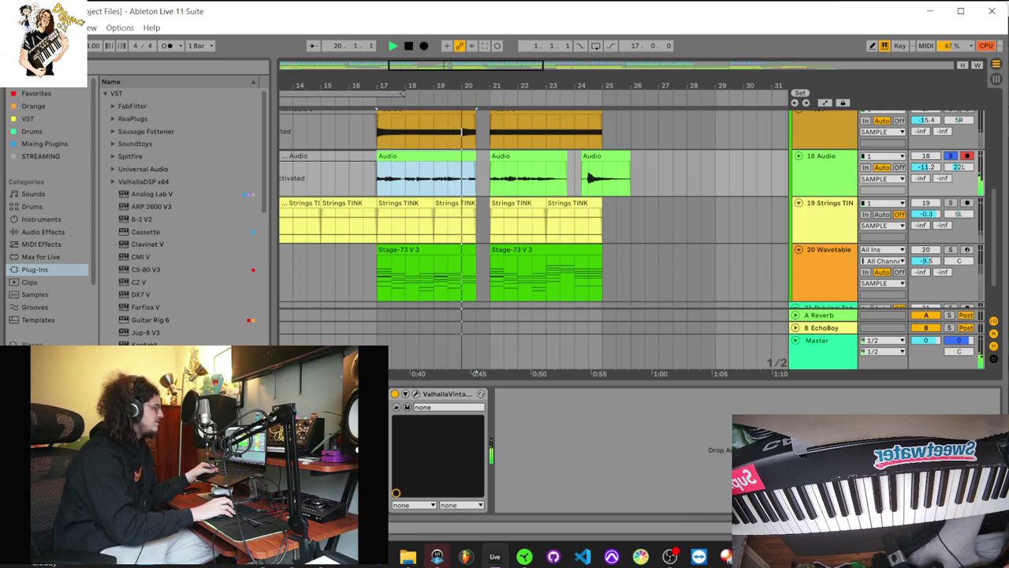
{"action": "key", "text": "space"}
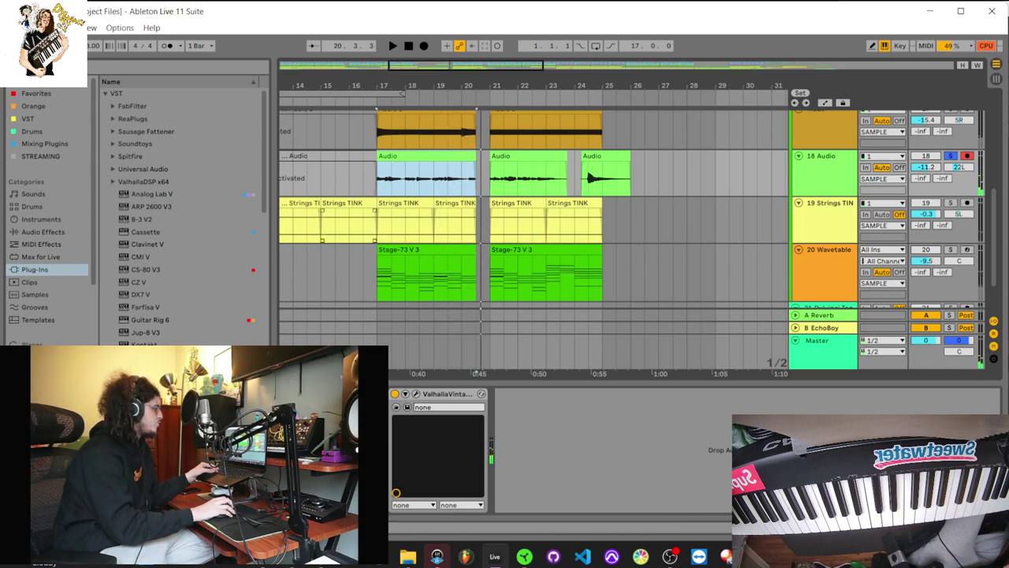
- Solo the 20 Wavetable track, select its first clip from bar 17 and show the Auto Filter in its device chain
{"action": "left_click", "coordinate": [378, 225]}
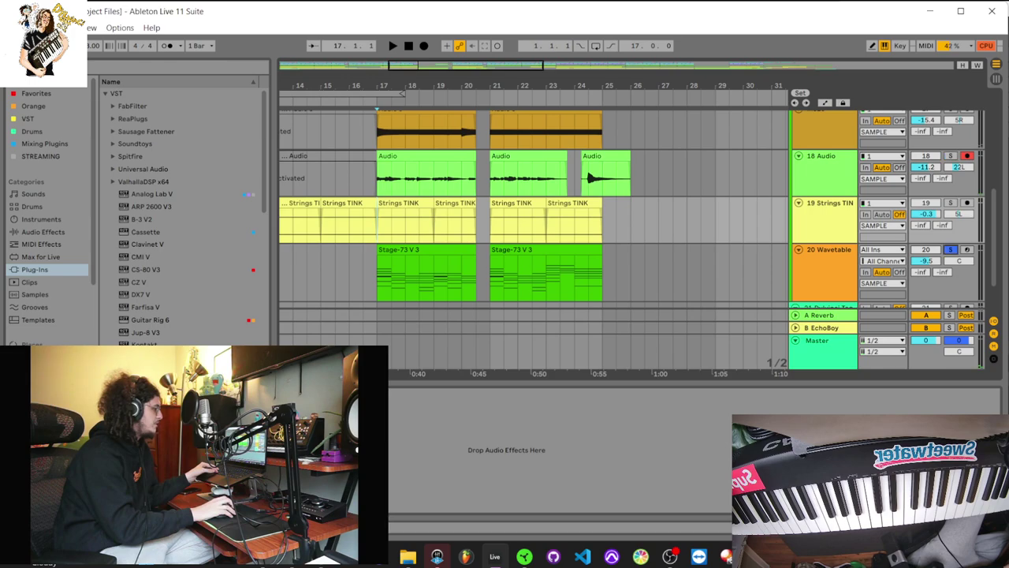
{"action": "left_click", "coordinate": [828, 250]}
{"action": "left_click_drag", "start_coordinate": [477, 277], "coordinate": [377, 278]}
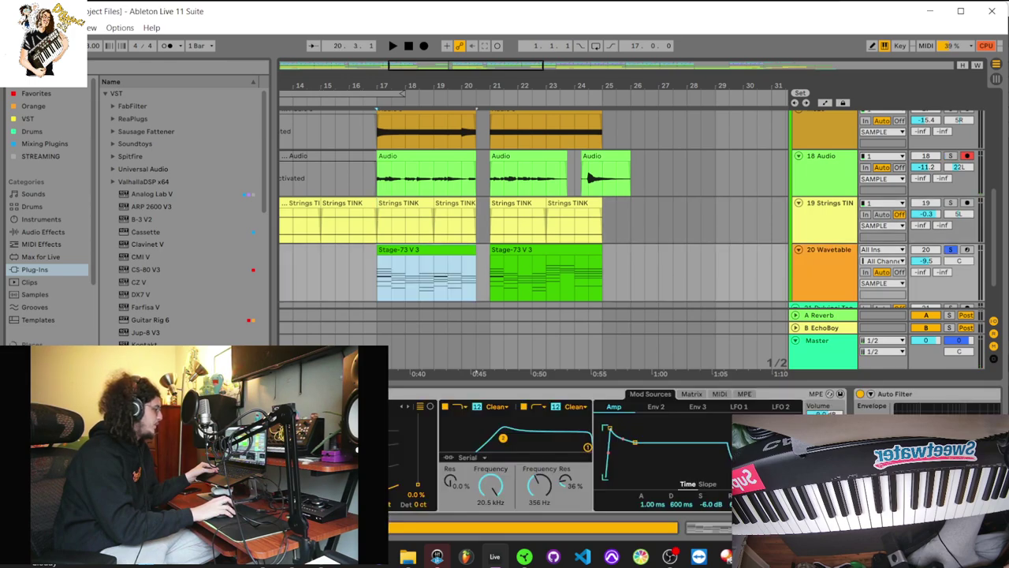
{"action": "left_click", "coordinate": [828, 250]}
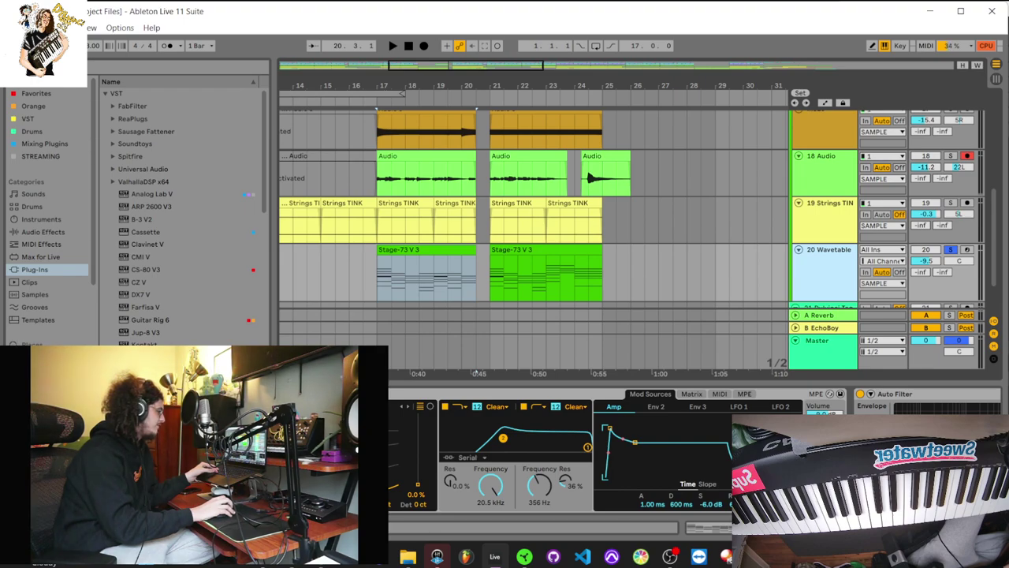
{"action": "scroll", "coordinate": [559, 453], "scroll_direction": "right", "scroll_amount": 5}
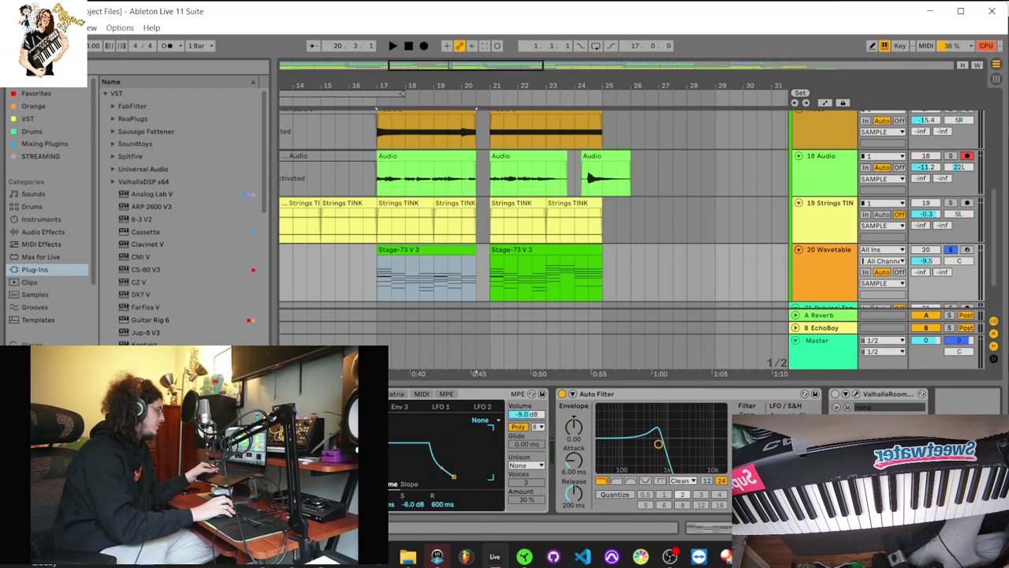
- Audition the soloed 20 Wavetable clip with its Auto Filter bypassed and switched back on
{"action": "key", "text": "space"}
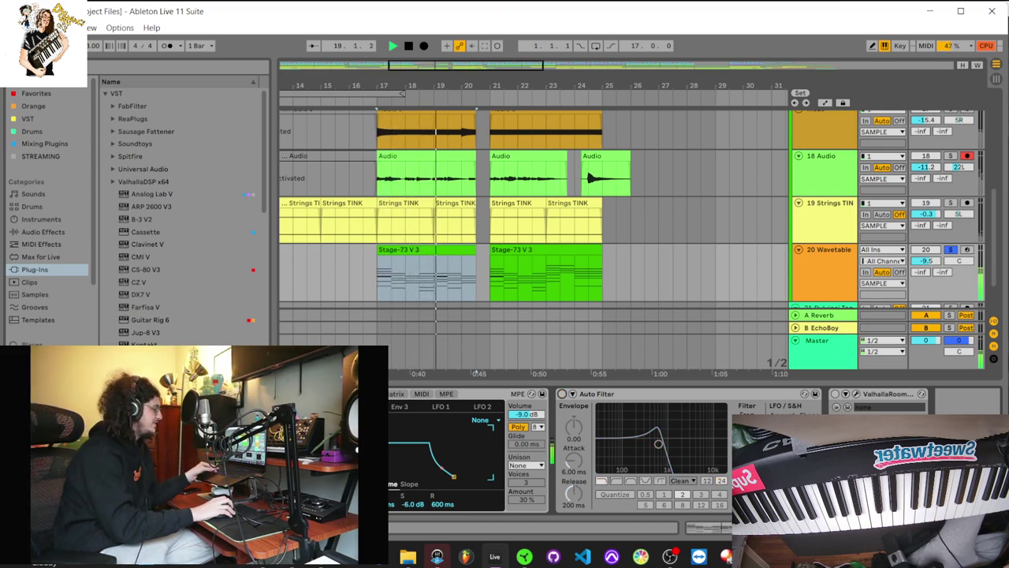
{"action": "left_click", "coordinate": [562, 394]}
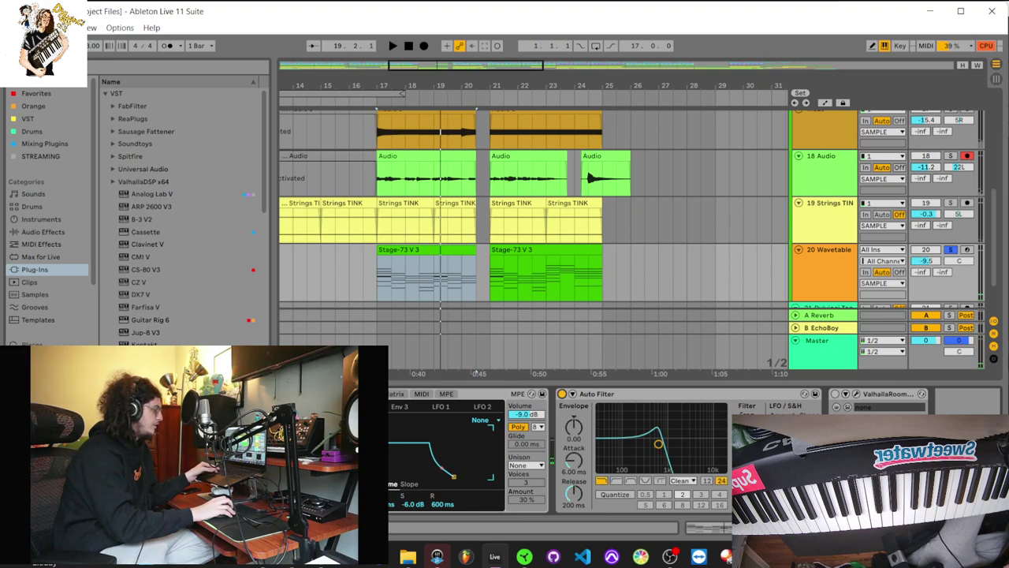
{"action": "key", "text": "space"}
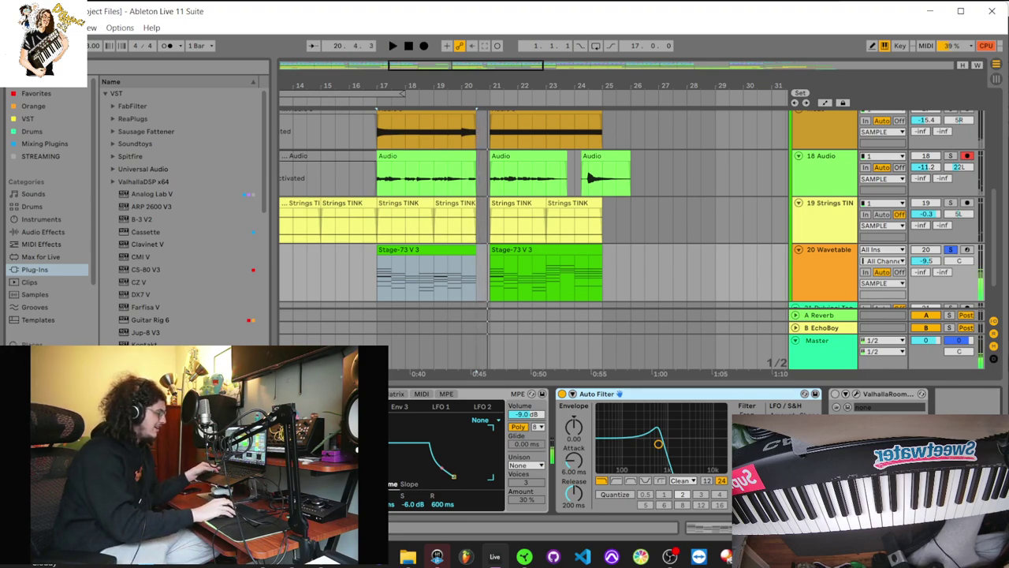
- Add a second Auto Filter after ValhallaRoom on the 20 Wavetable track and play the clips through it
{"action": "left_click", "coordinate": [43, 232]}
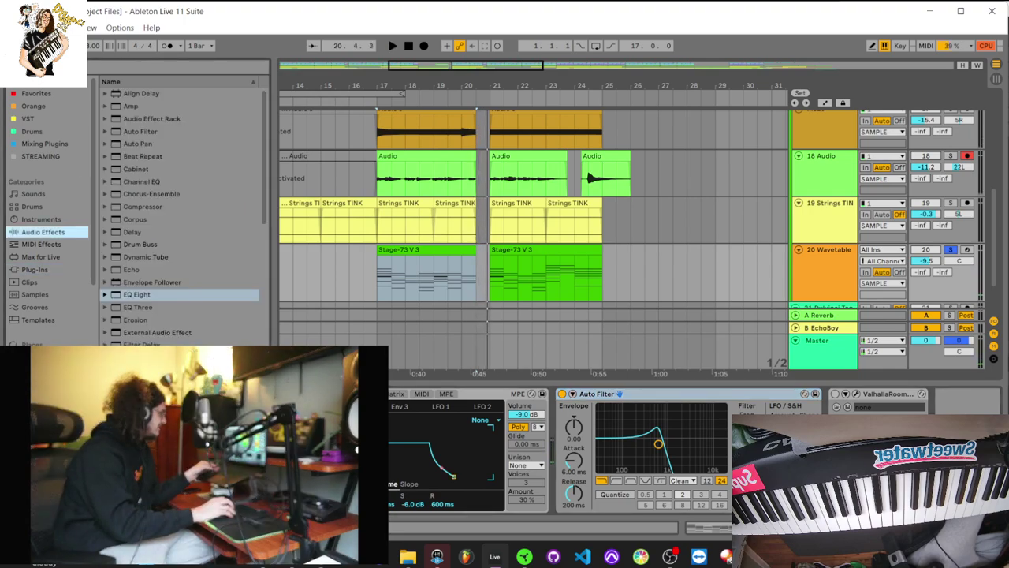
{"action": "left_click_drag", "start_coordinate": [140, 132], "coordinate": [936, 402]}
{"action": "key", "text": "Return"}
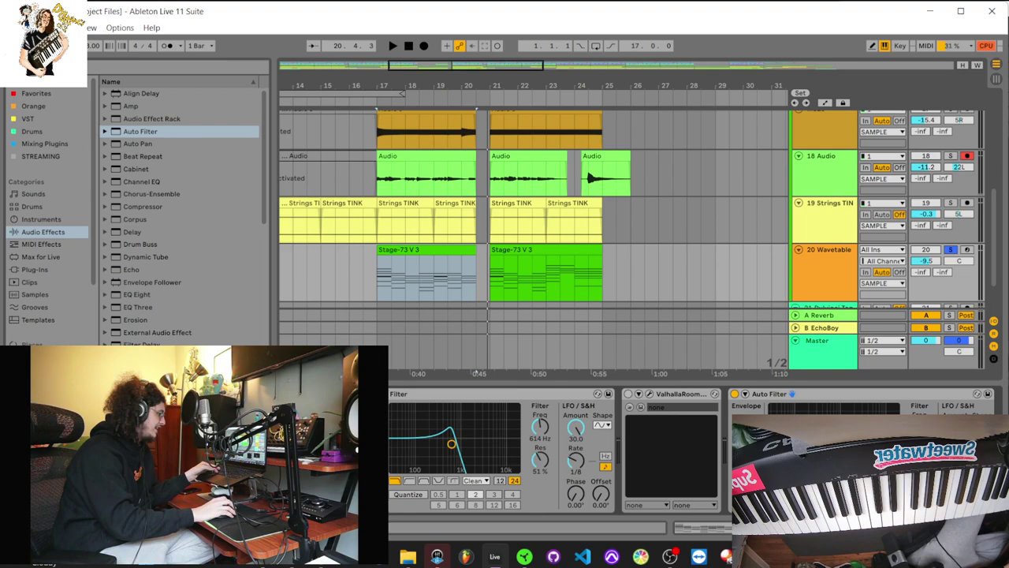
{"action": "key", "text": "space"}
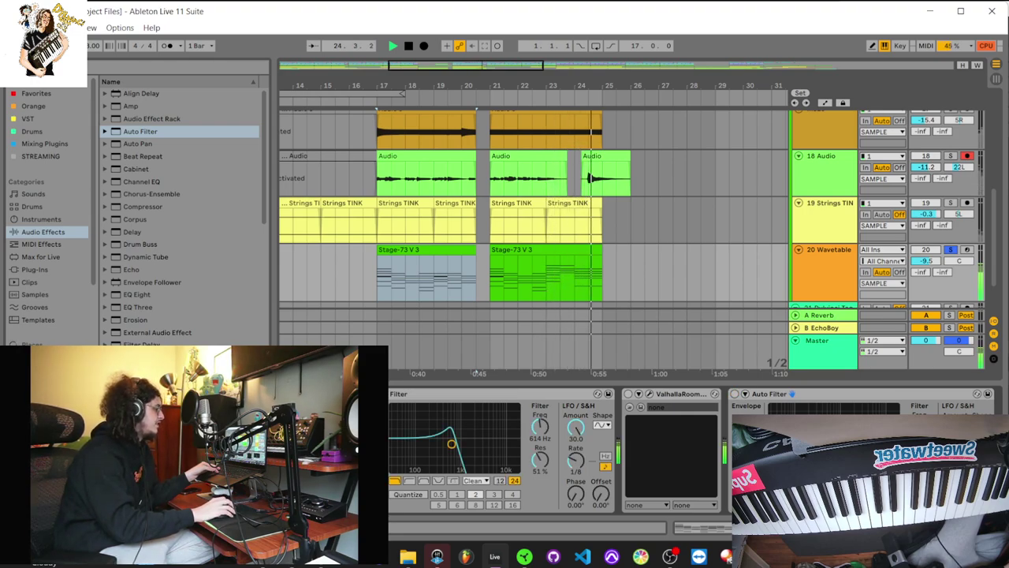
- Delete the second Auto Filter behind ValhallaRoom on the 20 Wavetable track and stop the playback
{"action": "left_click", "coordinate": [770, 394]}
{"action": "key", "text": "Delete"}
{"action": "key", "text": "space"}
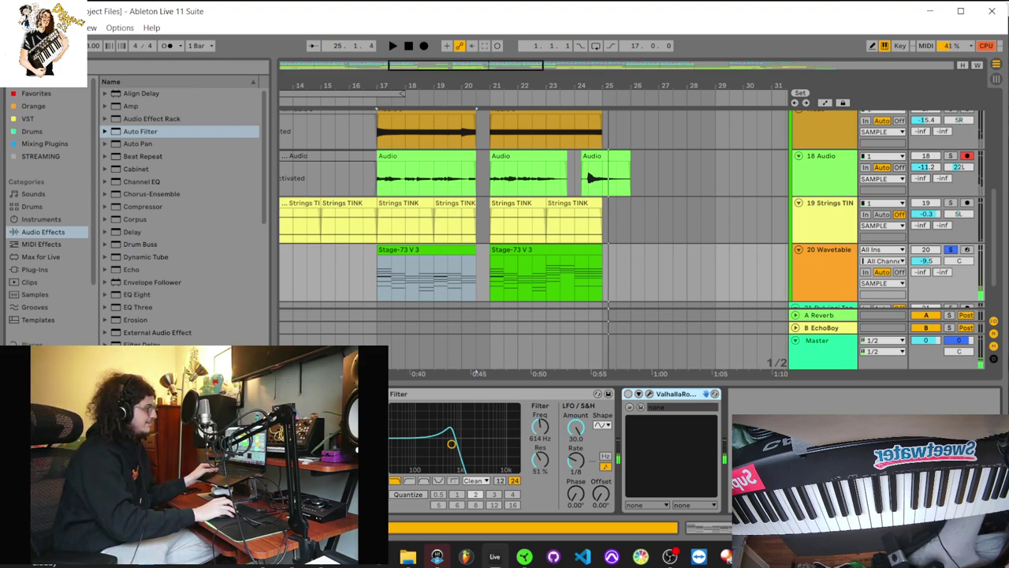
- Clear the solo on 20 Wavetable and play the full mix from bar 17 while looking over the upper tracks
{"action": "left_click", "coordinate": [951, 250]}
{"action": "left_click", "coordinate": [377, 276]}
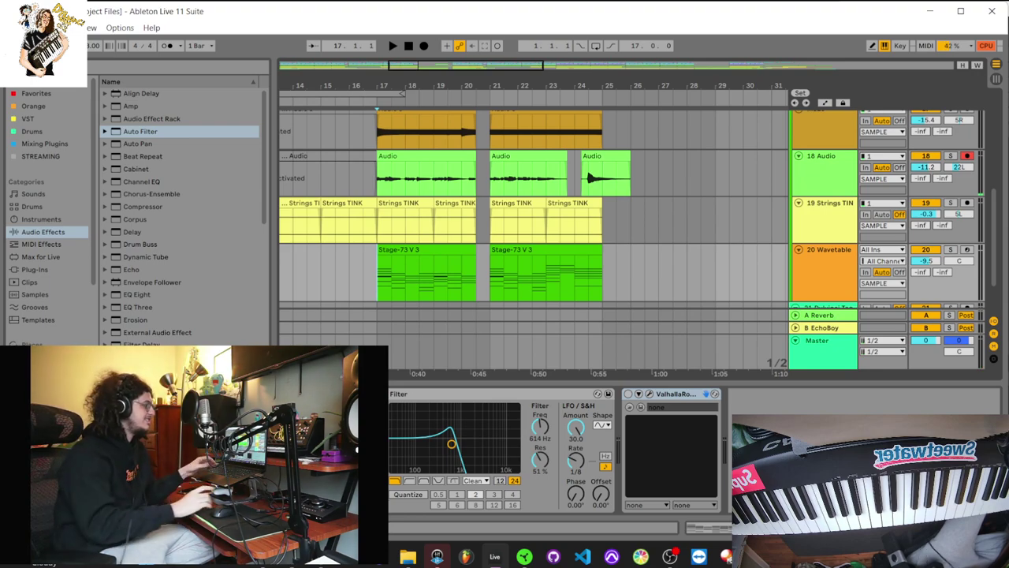
{"action": "key", "text": "space"}
{"action": "scroll", "coordinate": [533, 210], "scroll_direction": "up", "scroll_amount": 10}
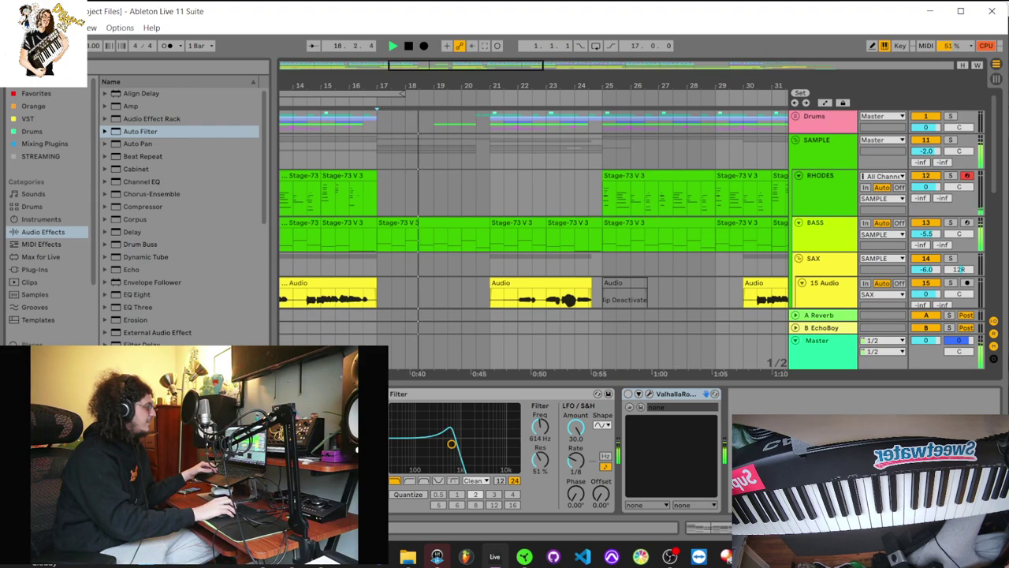
{"action": "key", "text": "space"}
- Select the SAMPLE group, fold and unfold its tracks, and check its SoundShifter Pitch Stereo settings
{"action": "left_click", "coordinate": [405, 155]}
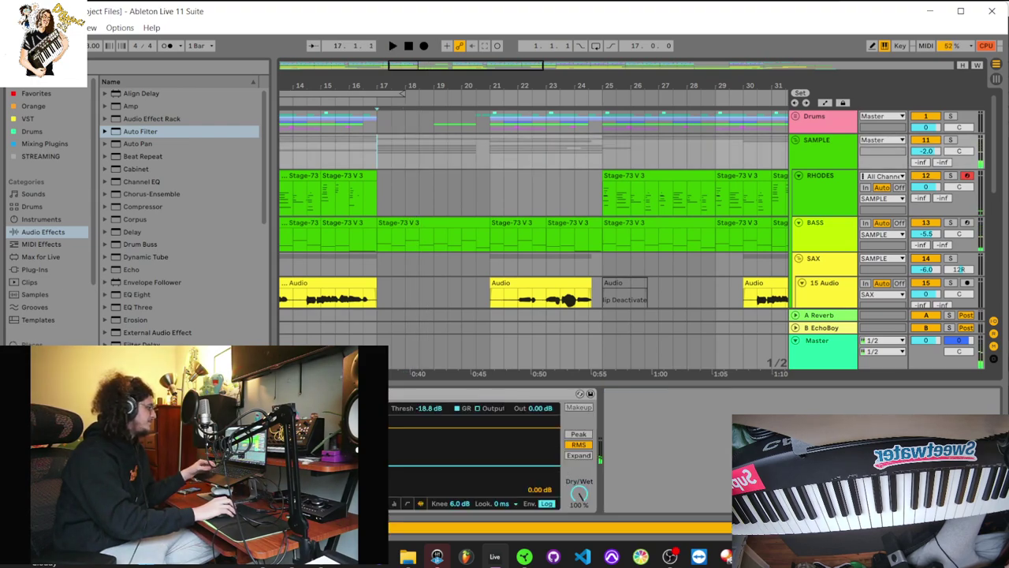
{"action": "left_click", "coordinate": [820, 145]}
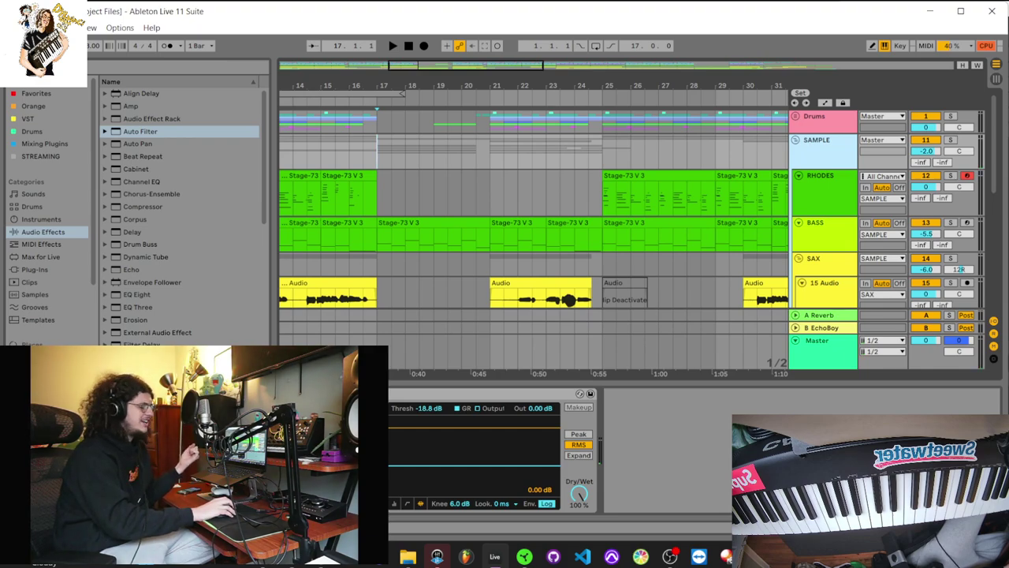
{"action": "left_click", "coordinate": [795, 141]}
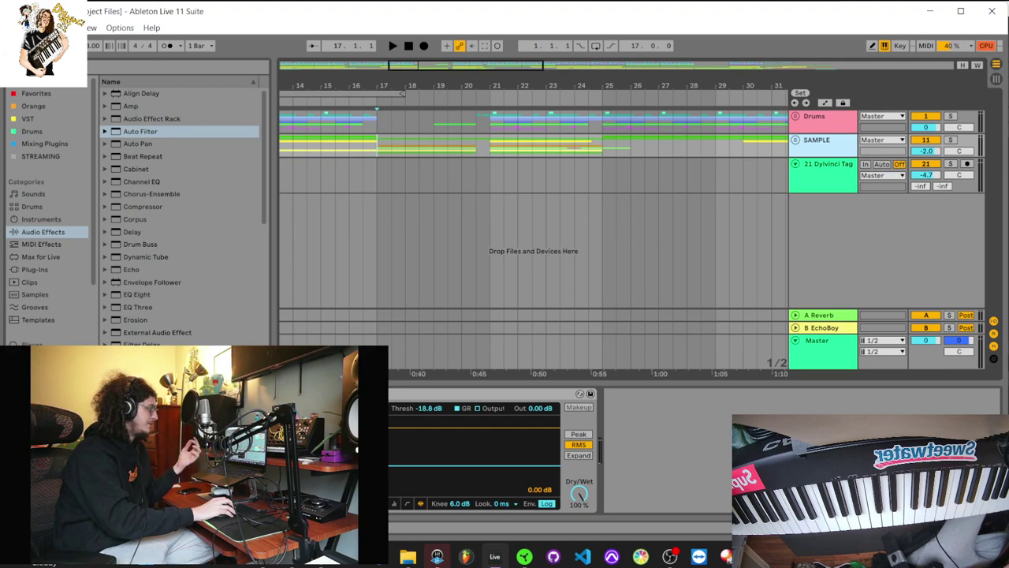
{"action": "key", "text": "u"}
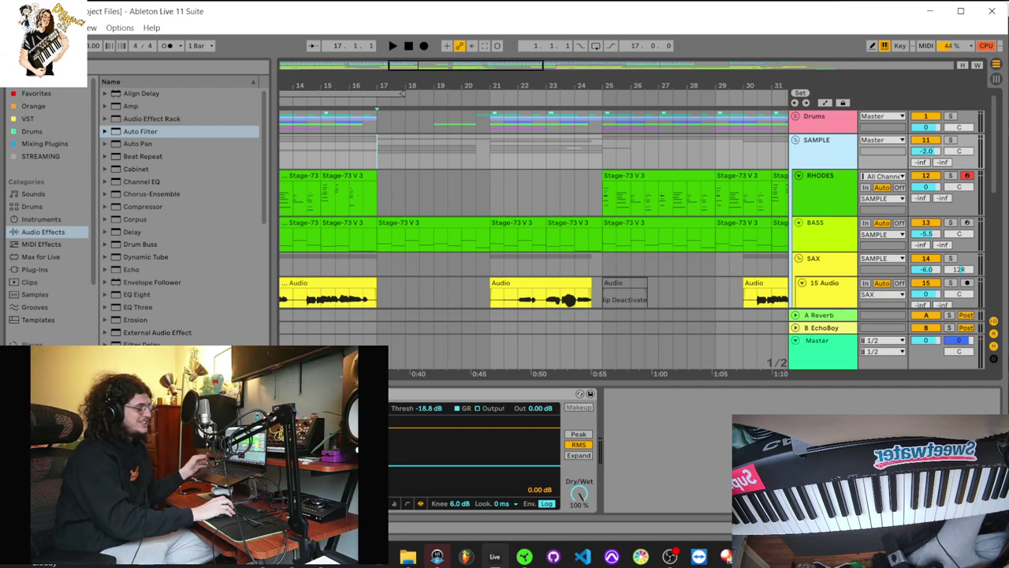
{"action": "key", "text": "ctrl+alt+p"}
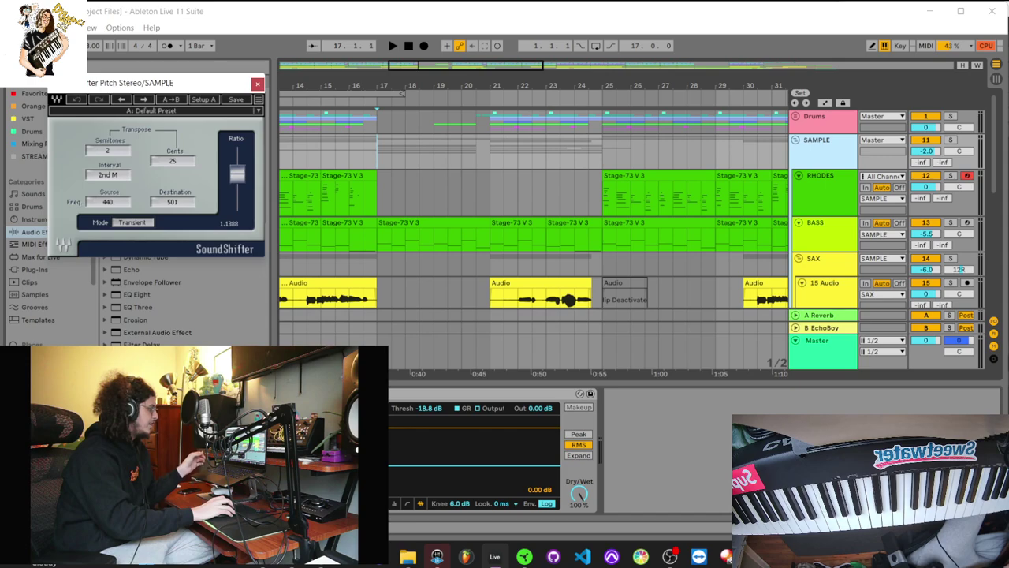
{"action": "left_click", "coordinate": [257, 84]}
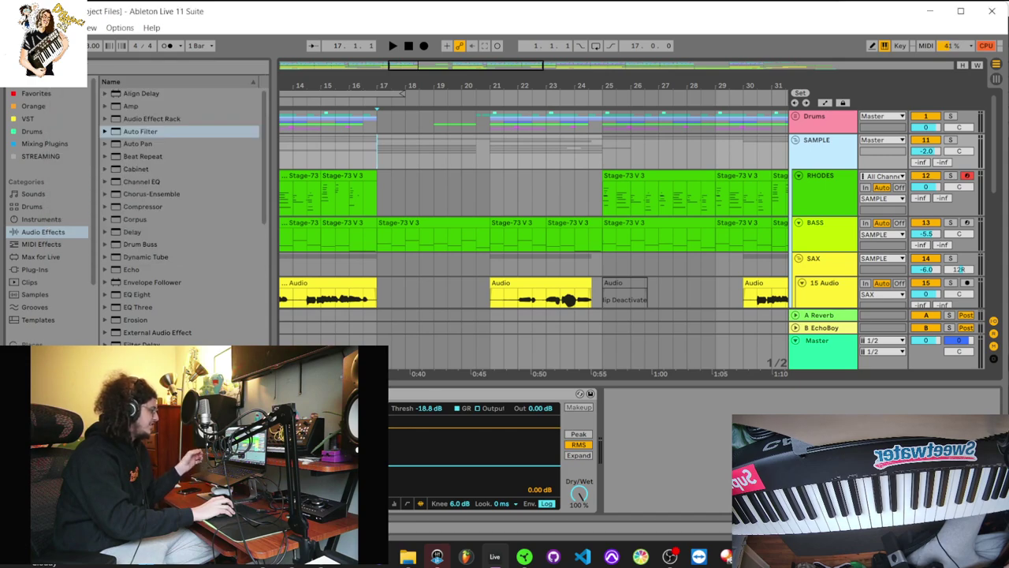
- Show the arrangement from bar 1 and listen to the full mix from its beginning
{"action": "key", "text": "minus"}
{"action": "key", "text": "minus"}
{"action": "key", "text": "minus"}
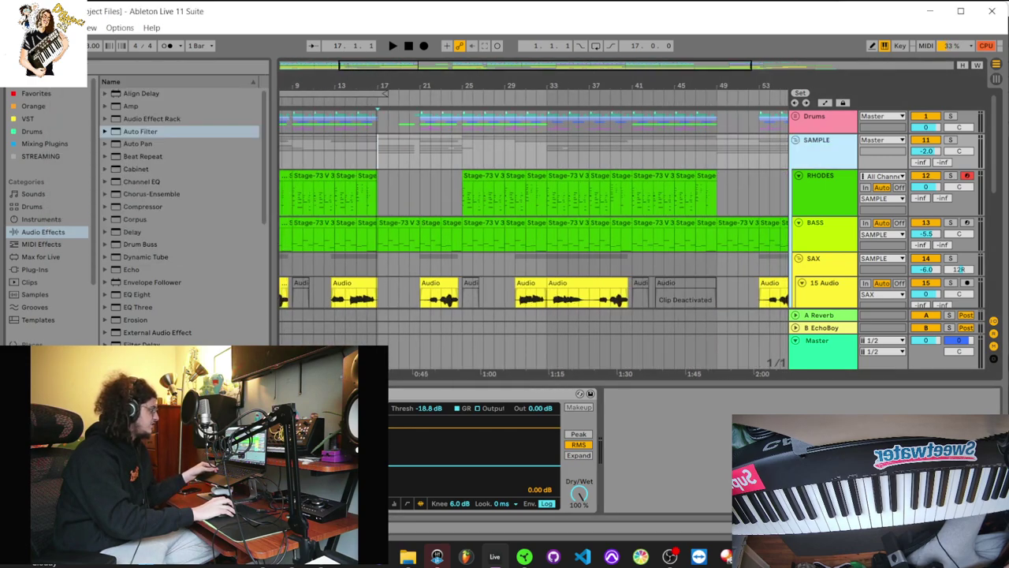
{"action": "left_click", "coordinate": [290, 152]}
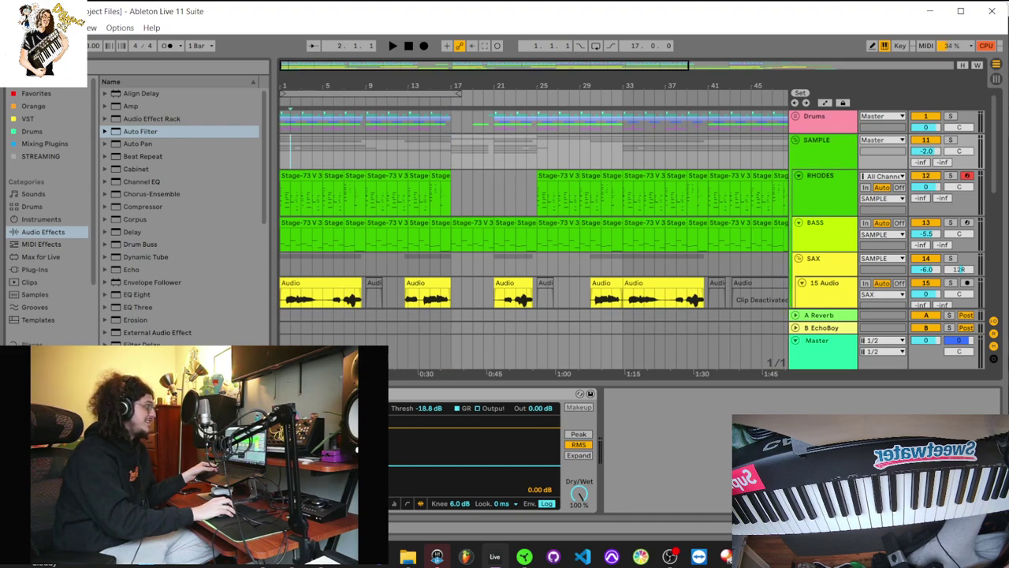
{"action": "key", "text": "space"}
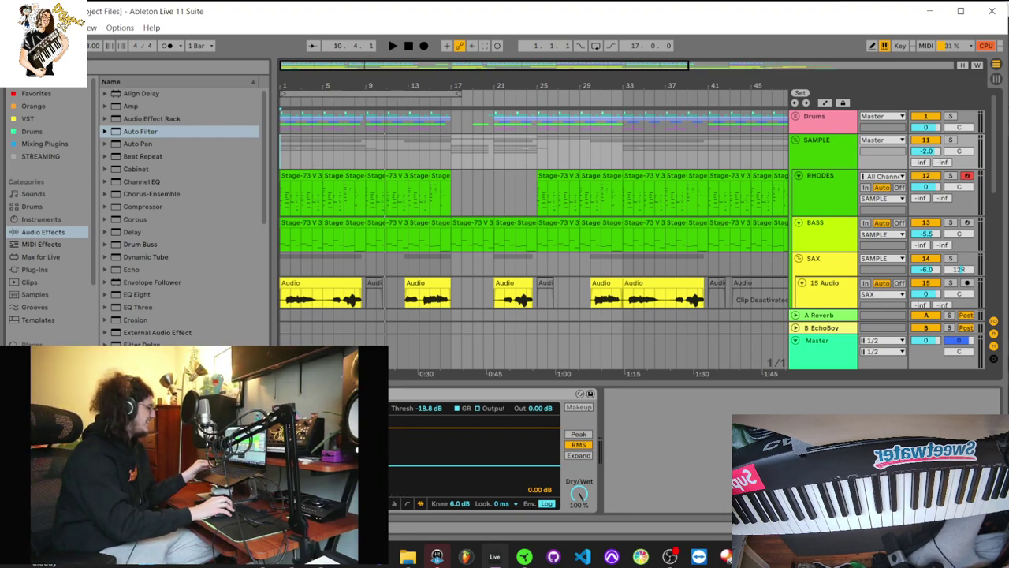
{"action": "key", "text": "space"}
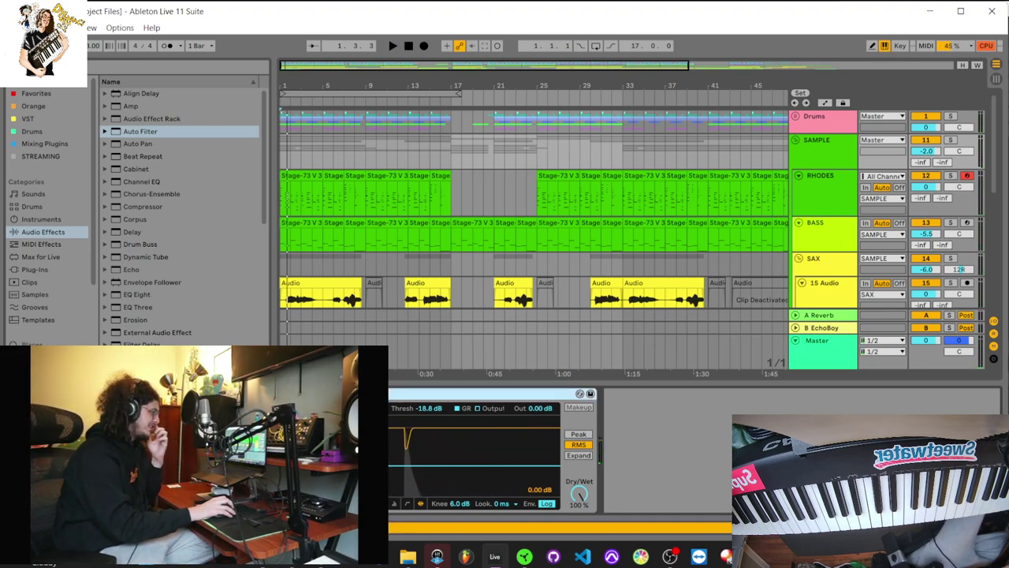
- Select the compressor on the SAMPLE group and listen to the soloed group from bar 1
{"action": "left_click", "coordinate": [822, 145]}
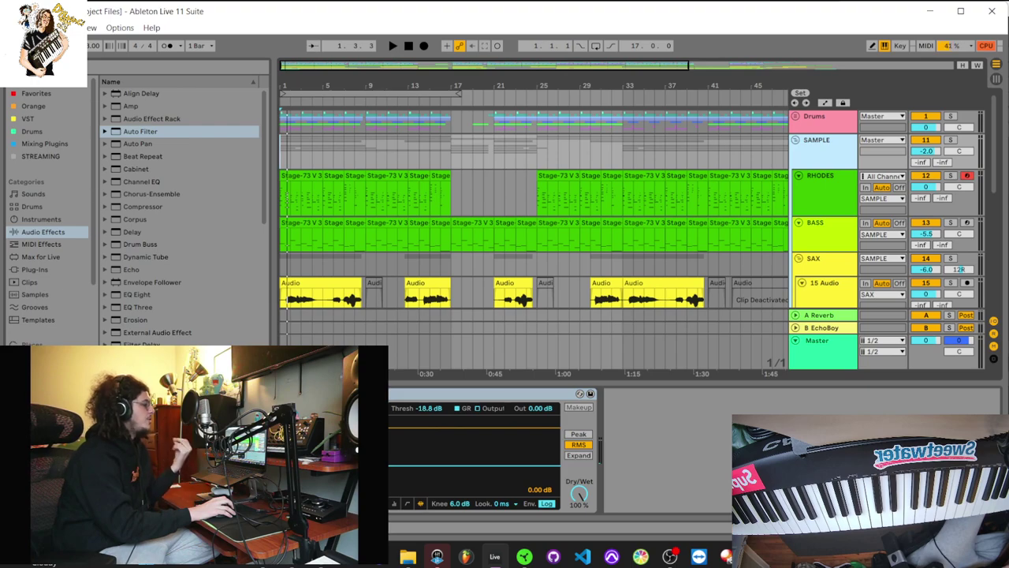
{"action": "left_click", "coordinate": [473, 393]}
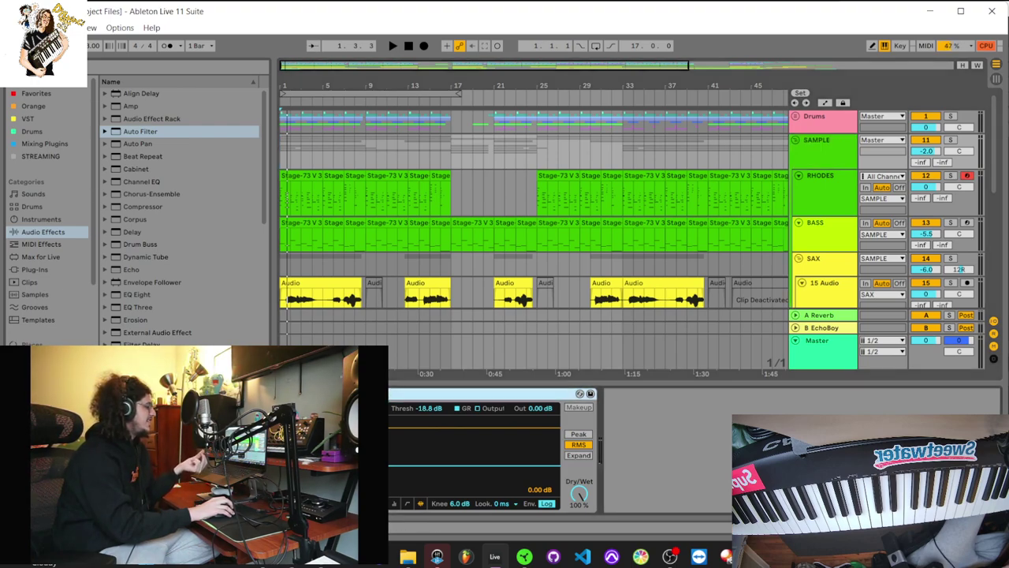
{"action": "key", "text": "Home"}
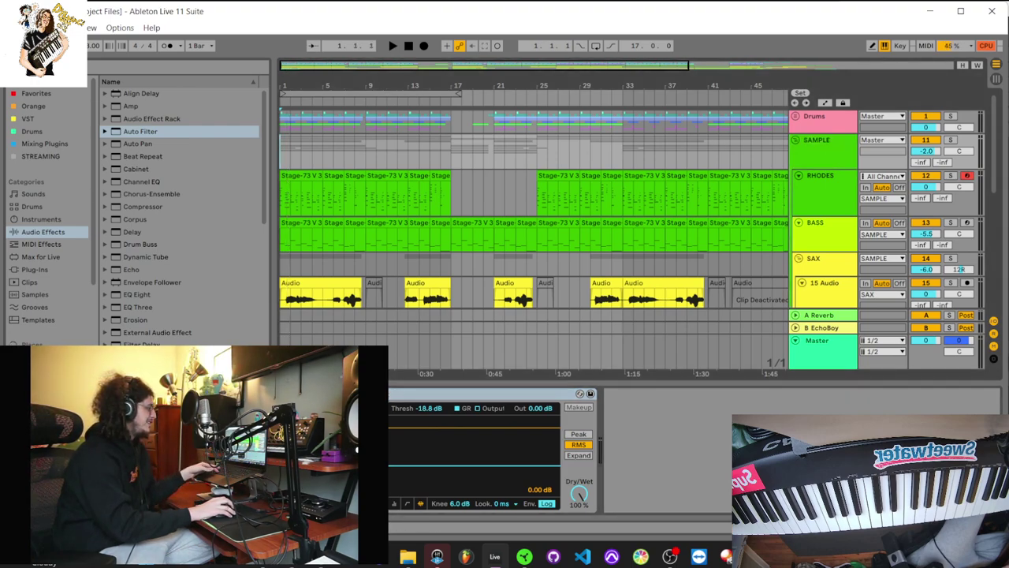
{"action": "key", "text": "space"}
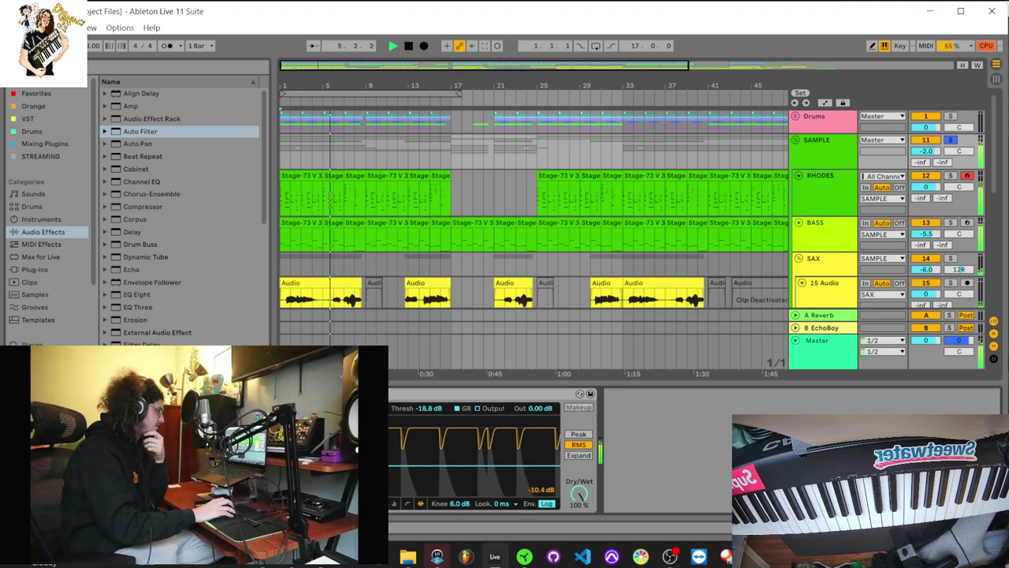
- Stop the playback with the SAMPLE solo cleared and place the playback start on that group at bar 17
{"action": "key", "text": "space"}
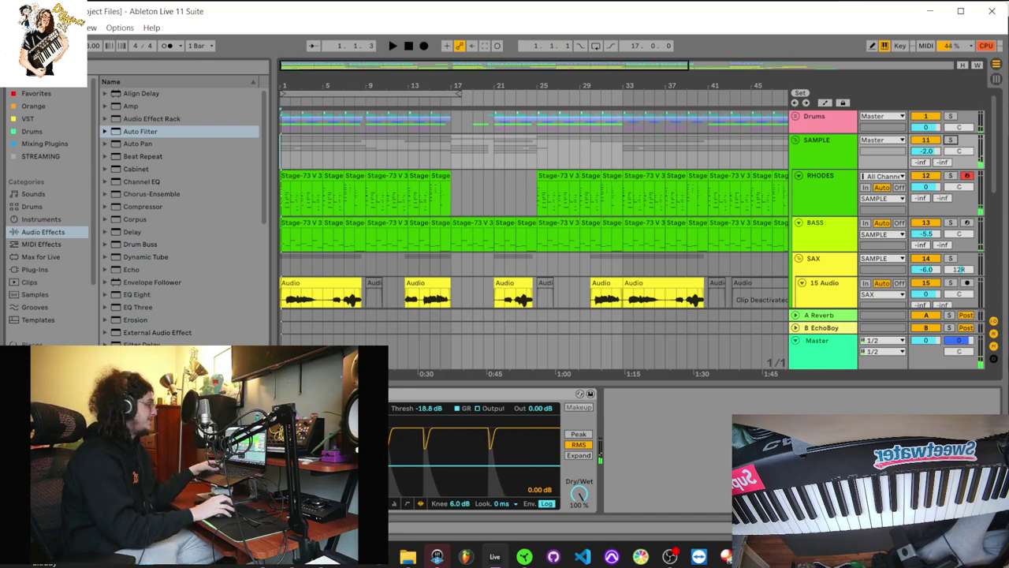
{"action": "left_click", "coordinate": [451, 152]}
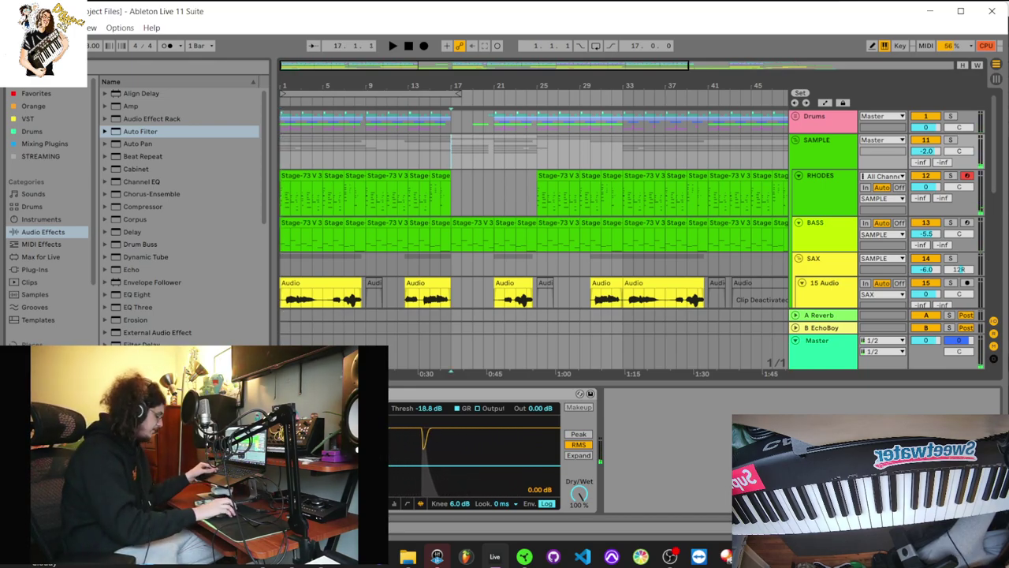
- Listen to the full mix from bar 17 and stop the playback
{"action": "key", "text": "space"}
{"action": "scroll", "coordinate": [524, 237], "scroll_direction": "down", "scroll_amount": 1}
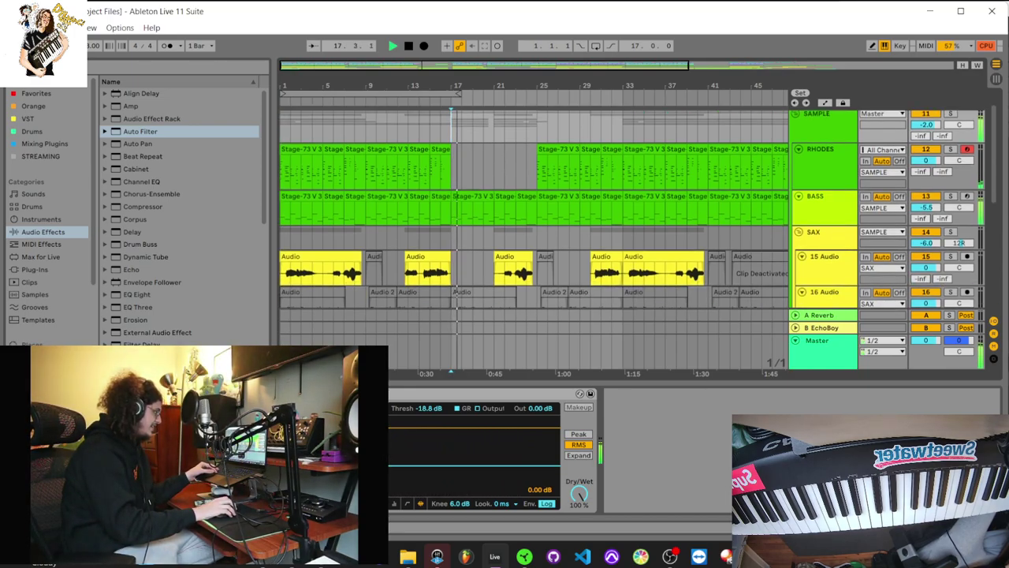
{"action": "scroll", "coordinate": [524, 237], "scroll_direction": "up", "scroll_amount": 2}
{"action": "left_click_drag", "start_coordinate": [524, 85], "coordinate": [521, 98]}
{"action": "key", "text": "space"}
- Place the playback start on the SAMPLE group in bar 30 and play the arrangement from there
{"action": "left_click", "coordinate": [538, 167]}
{"action": "key", "text": "space"}
{"action": "left_click_drag", "start_coordinate": [597, 85], "coordinate": [474, 87]}
{"action": "key", "text": "space"}
{"action": "left_click", "coordinate": [541, 126]}
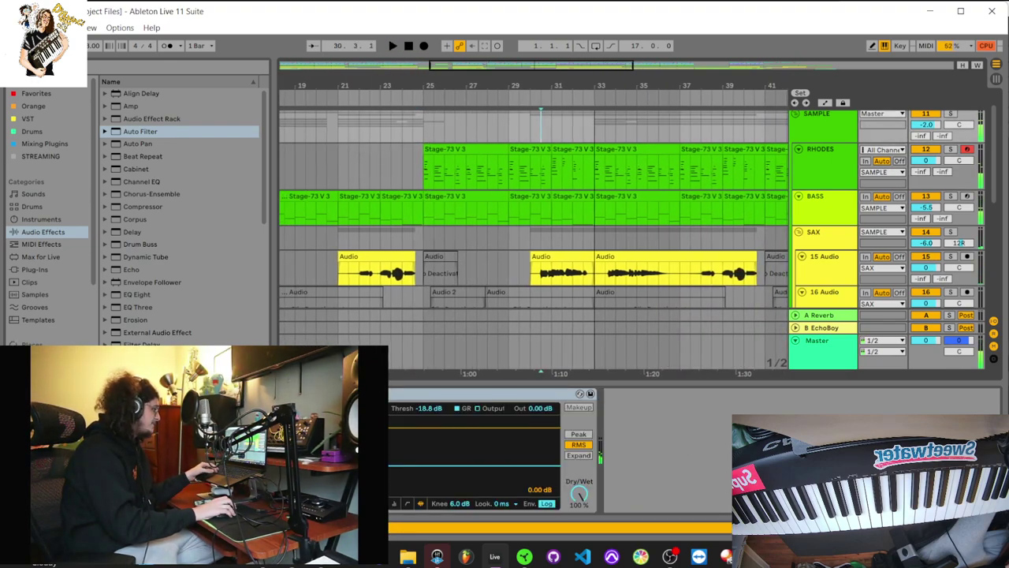
{"action": "left_click_drag", "start_coordinate": [544, 85], "coordinate": [476, 87]}
{"action": "key", "text": "space"}
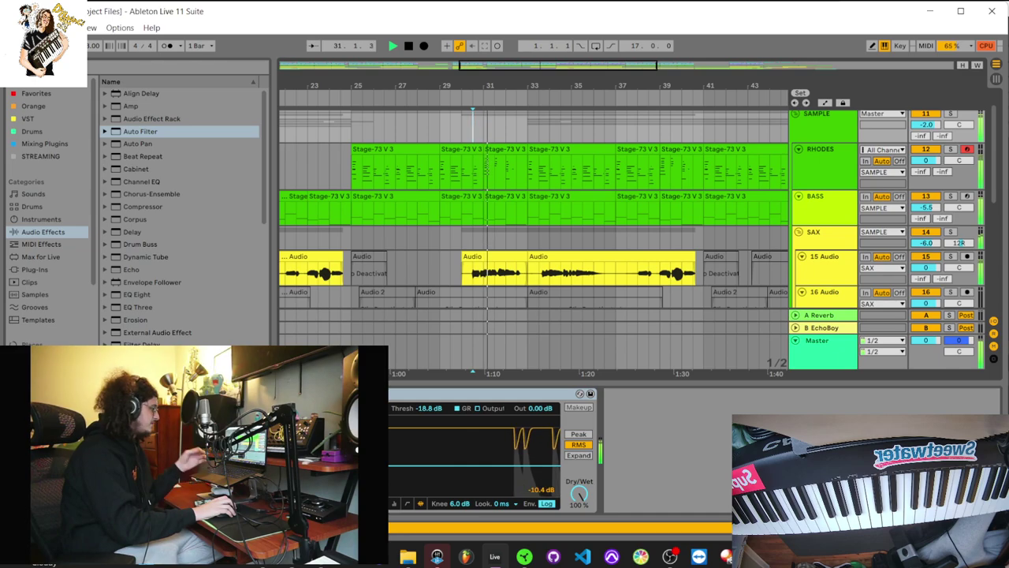
- Select the SAMPLE group during playback and stop with the playback start on that group at bar 32
{"action": "scroll", "coordinate": [552, 209], "scroll_direction": "up", "scroll_amount": 1}
{"action": "left_click", "coordinate": [819, 140]}
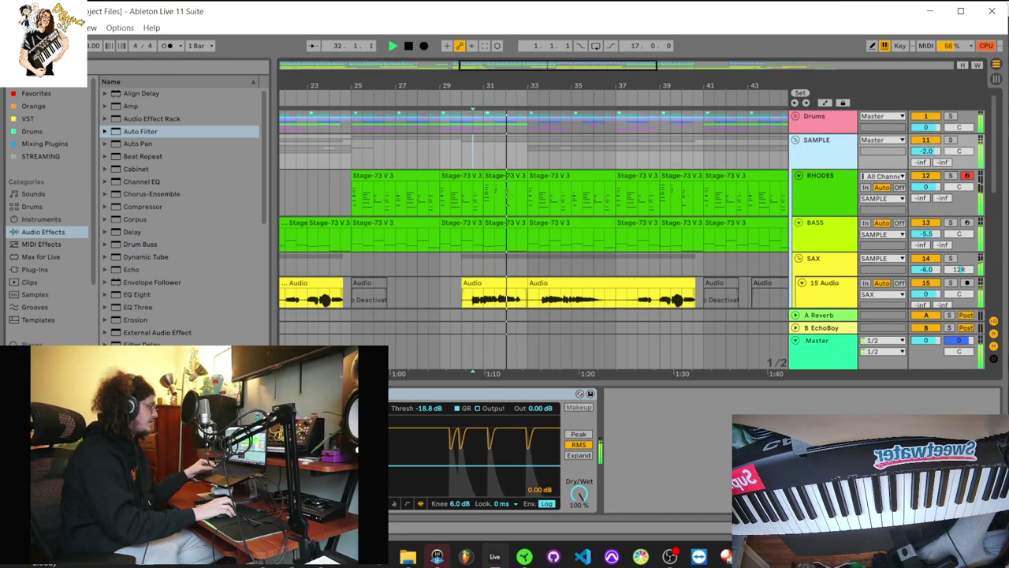
{"action": "left_click", "coordinate": [821, 176]}
{"action": "key", "text": "Up"}
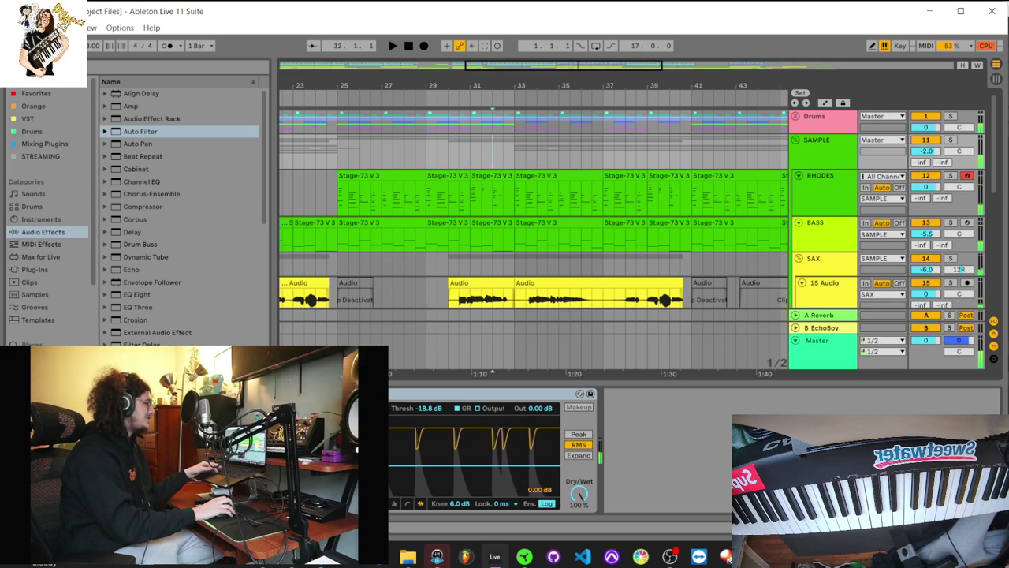
{"action": "key", "text": "space"}
- Compare the device chains of the SAMPLE group, the RHODES track and the SAX group
{"action": "scroll", "coordinate": [534, 209], "scroll_direction": "down", "scroll_amount": 1}
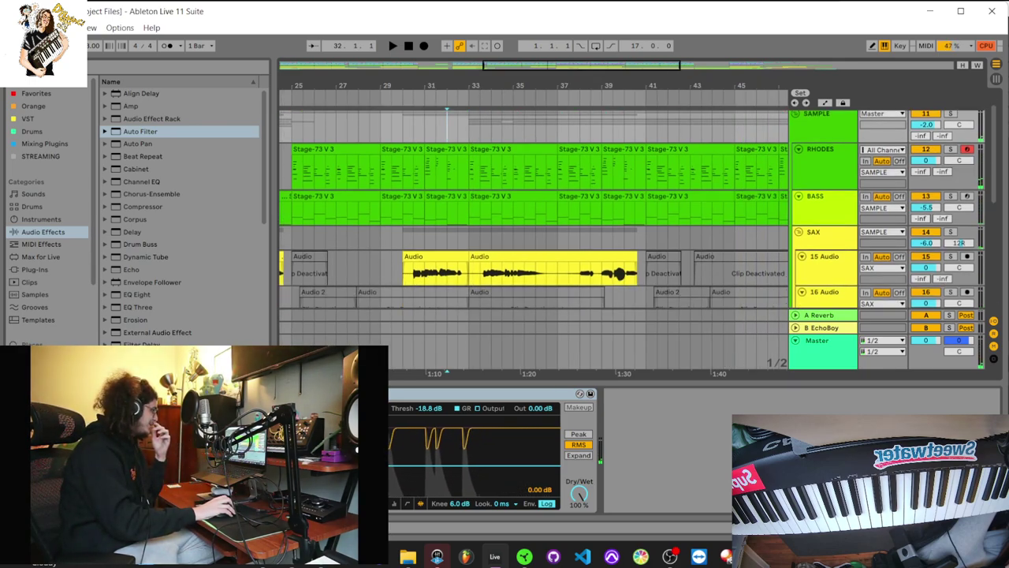
{"action": "left_click", "coordinate": [820, 116]}
{"action": "scroll", "coordinate": [820, 175], "scroll_direction": "up", "scroll_amount": 1}
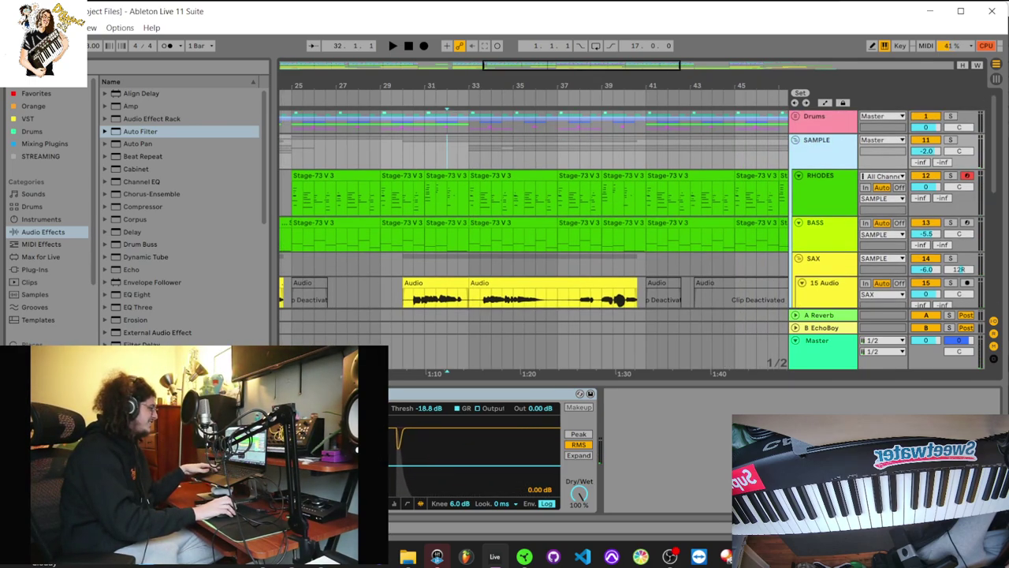
{"action": "left_click", "coordinate": [820, 176]}
{"action": "left_click", "coordinate": [820, 258]}
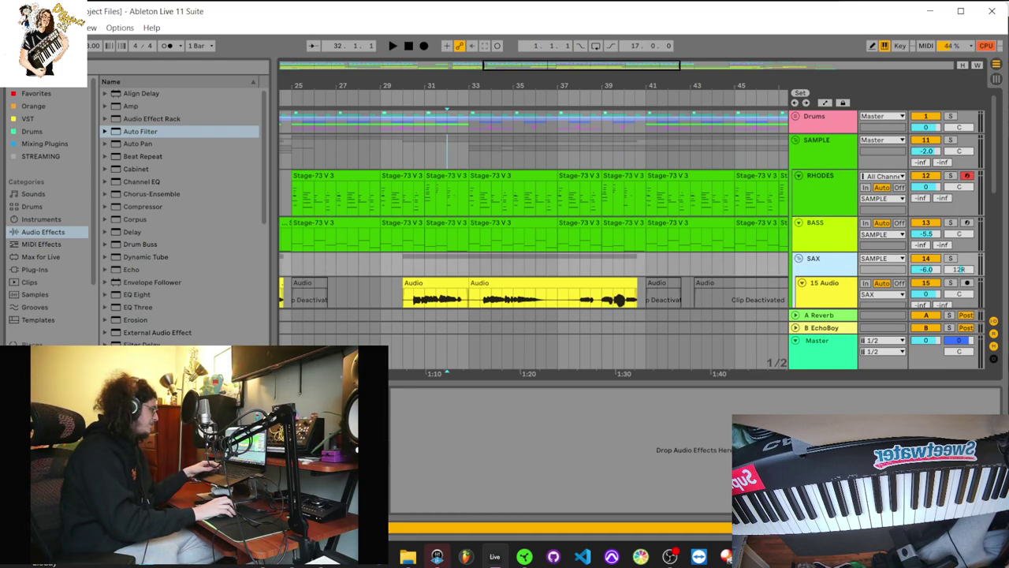
- Return to the SAMPLE group, look through its tracks and listen briefly to the mix from bar 32
{"action": "left_click", "coordinate": [820, 141]}
{"action": "scroll", "coordinate": [820, 150], "scroll_direction": "down", "scroll_amount": 10}
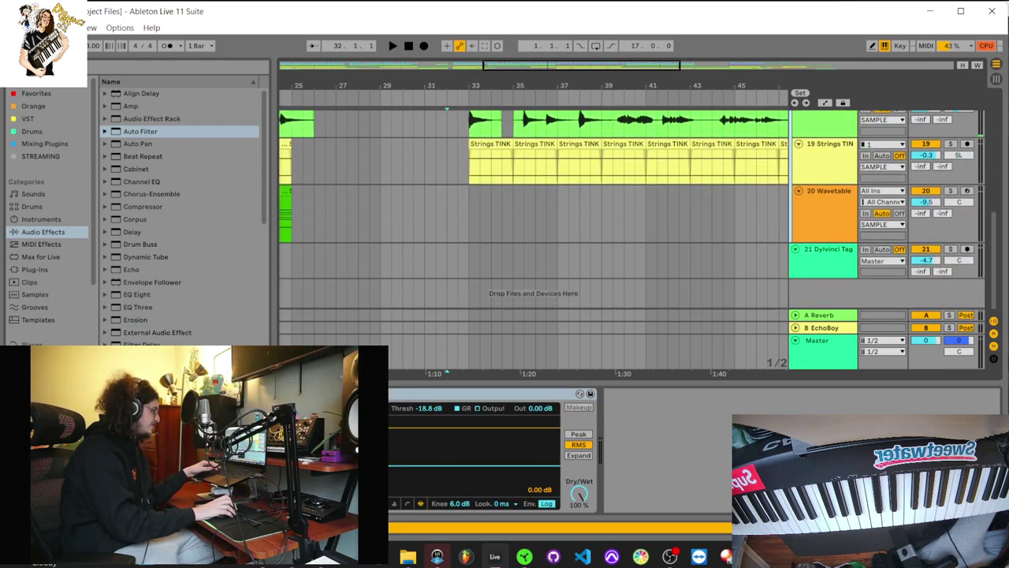
{"action": "scroll", "coordinate": [820, 150], "scroll_direction": "up", "scroll_amount": 4}
{"action": "scroll", "coordinate": [820, 189], "scroll_direction": "up", "scroll_amount": 5}
{"action": "key", "text": "space"}
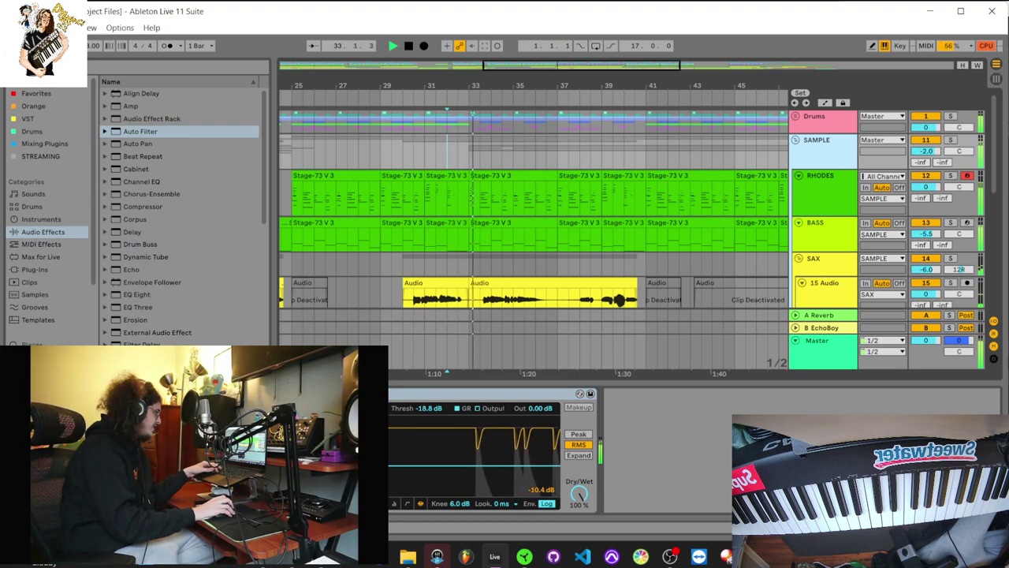
{"action": "key", "text": "space"}
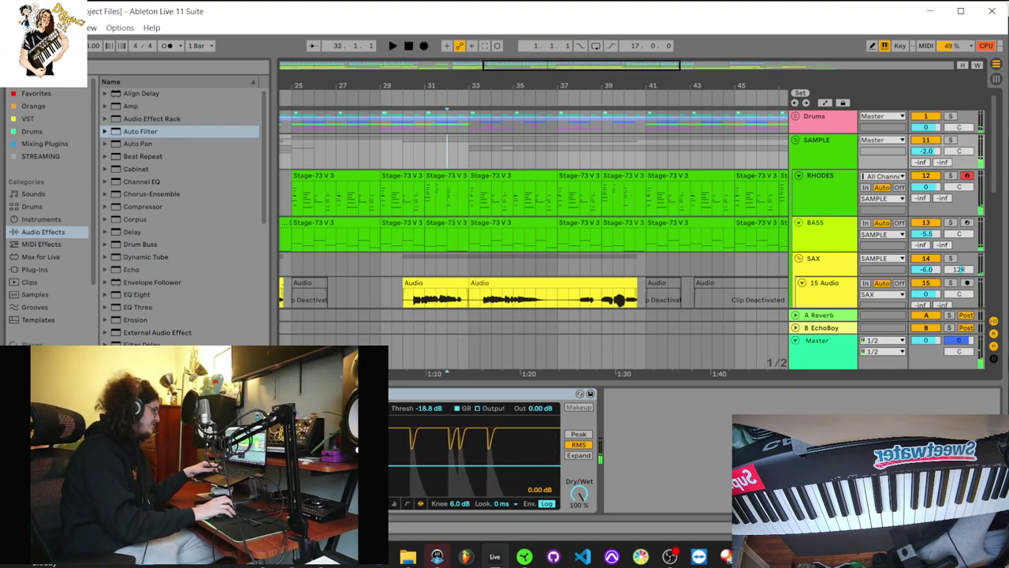
- Show the SAMPLE group's SoundShifter Pitch Stereo window and listen from bar 32, following its transposition along the arrangement
{"action": "left_click", "coordinate": [823, 150]}
{"action": "key", "text": "ctrl+alt+p"}
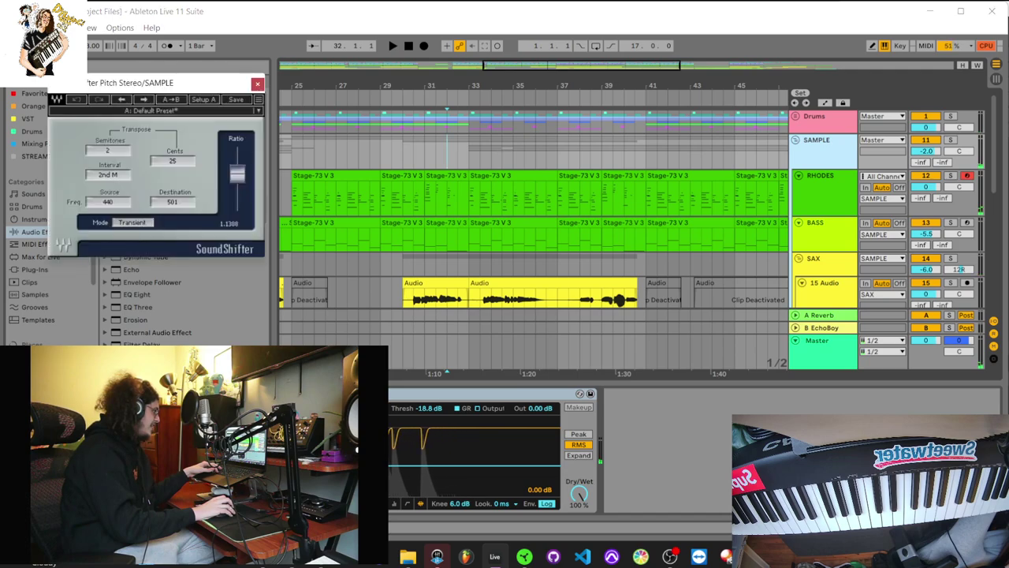
{"action": "key", "text": "space"}
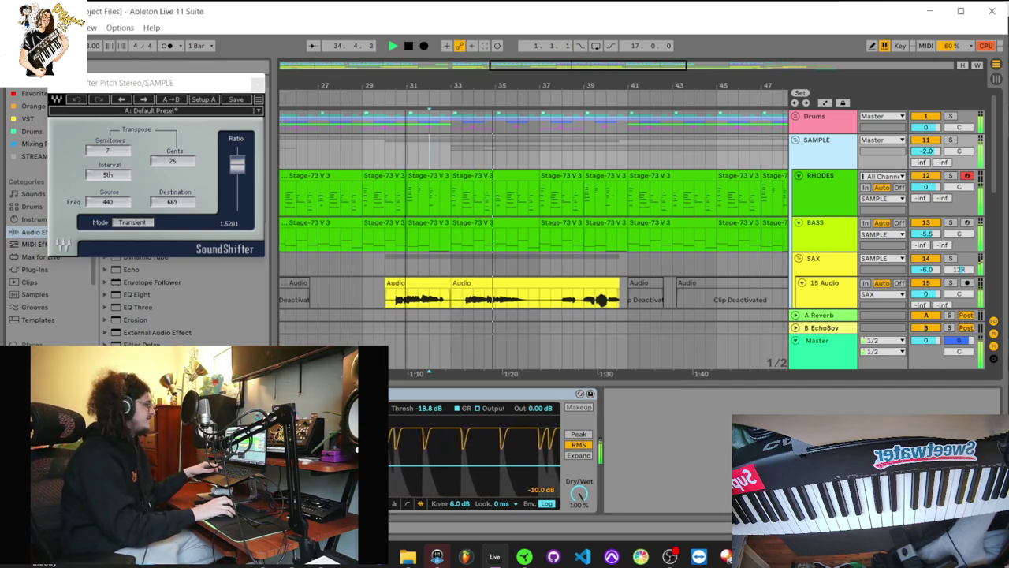
{"action": "left_click_drag", "start_coordinate": [406, 85], "coordinate": [287, 72]}
{"action": "scroll", "coordinate": [533, 229], "scroll_direction": "down", "scroll_amount": 1}
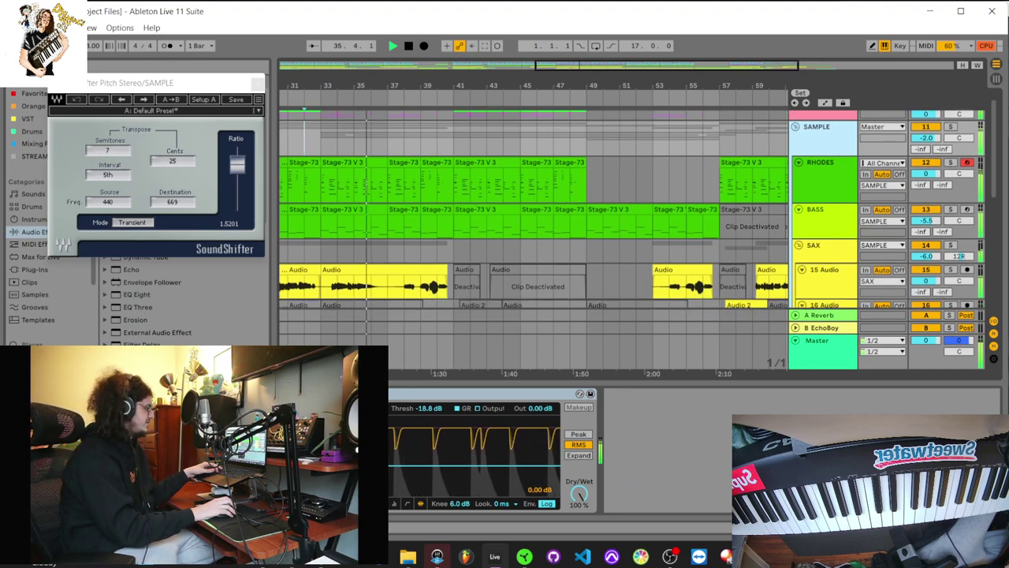
{"action": "scroll", "coordinate": [533, 236], "scroll_direction": "up", "scroll_amount": 1}
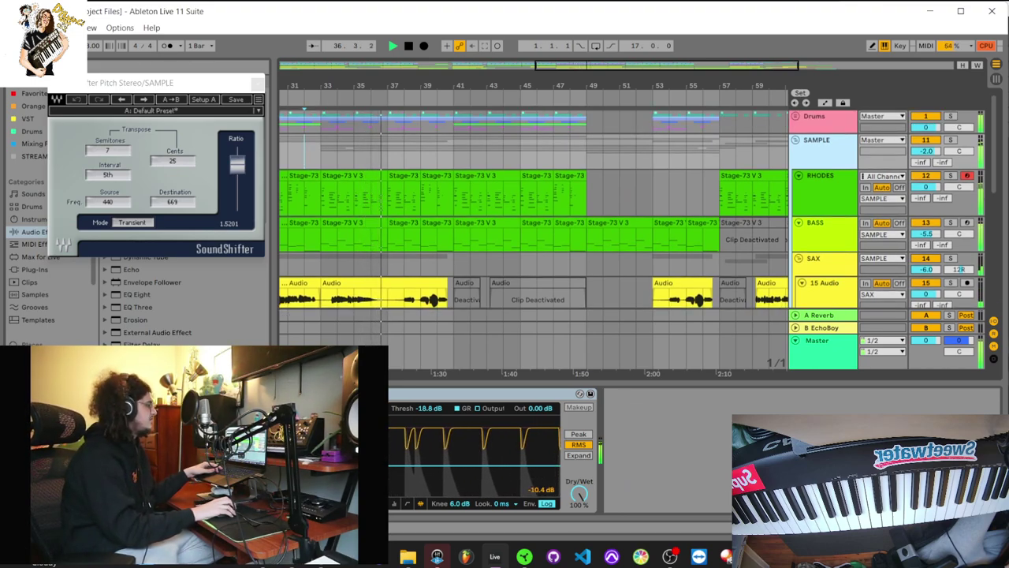
{"action": "scroll", "coordinate": [533, 229], "scroll_direction": "down", "scroll_amount": 3}
{"action": "scroll", "coordinate": [534, 229], "scroll_direction": "up", "scroll_amount": 3}
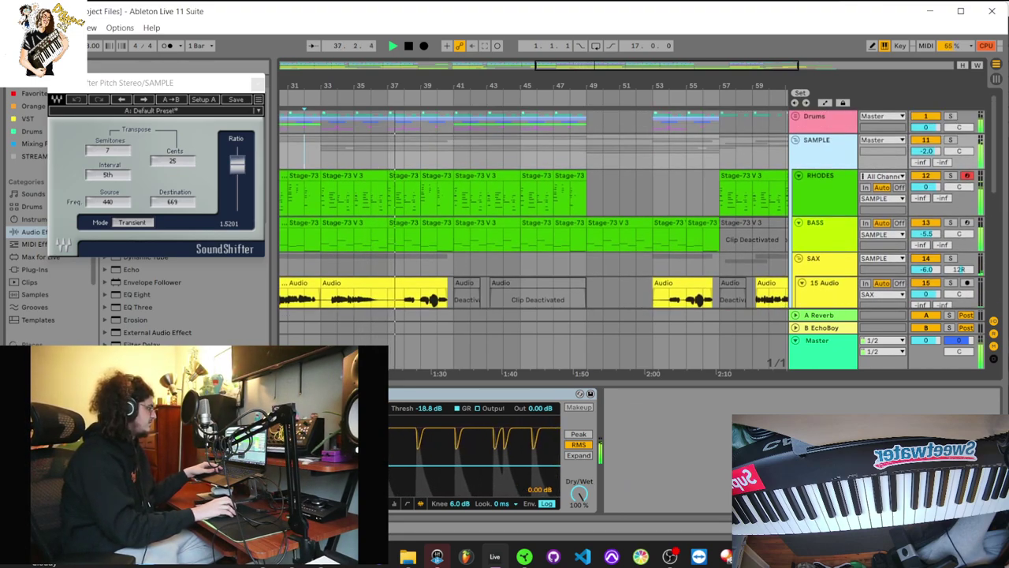
{"action": "key", "text": "minus"}
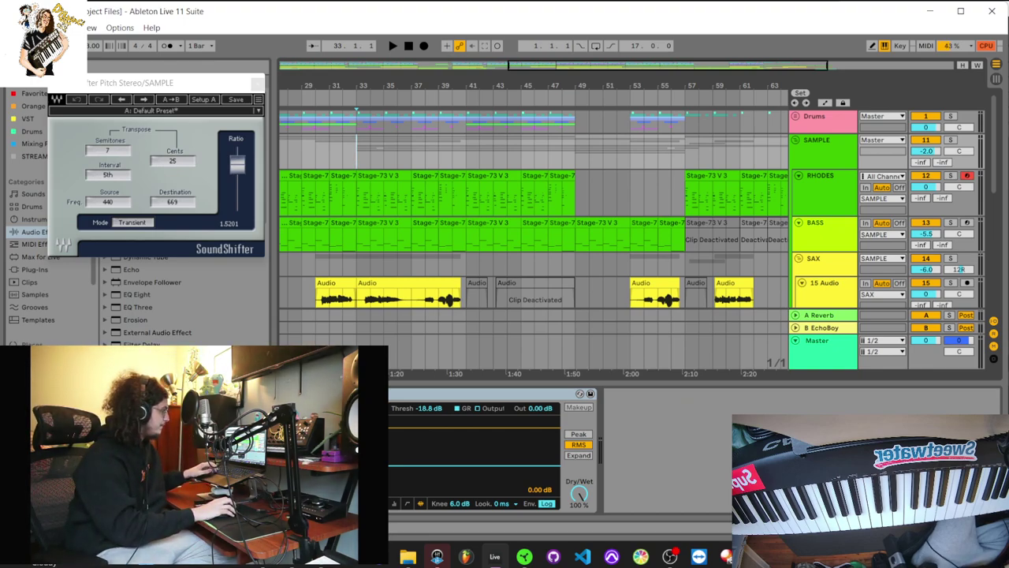
- Mark bars 33 to 41 on the SAMPLE group and play the arrangement from bar 41
{"action": "left_click_drag", "start_coordinate": [356, 150], "coordinate": [466, 158]}
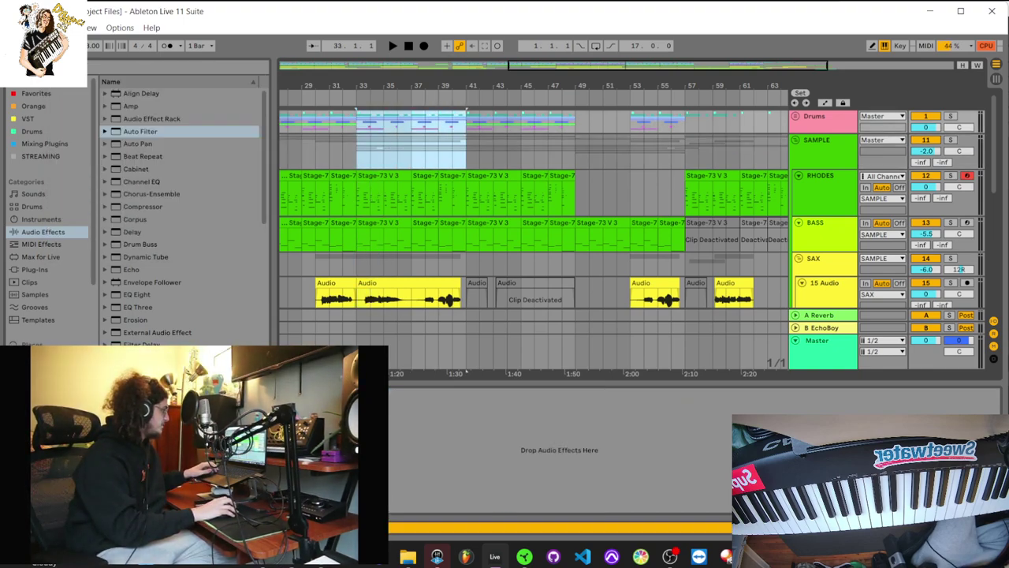
{"action": "left_click", "coordinate": [466, 154]}
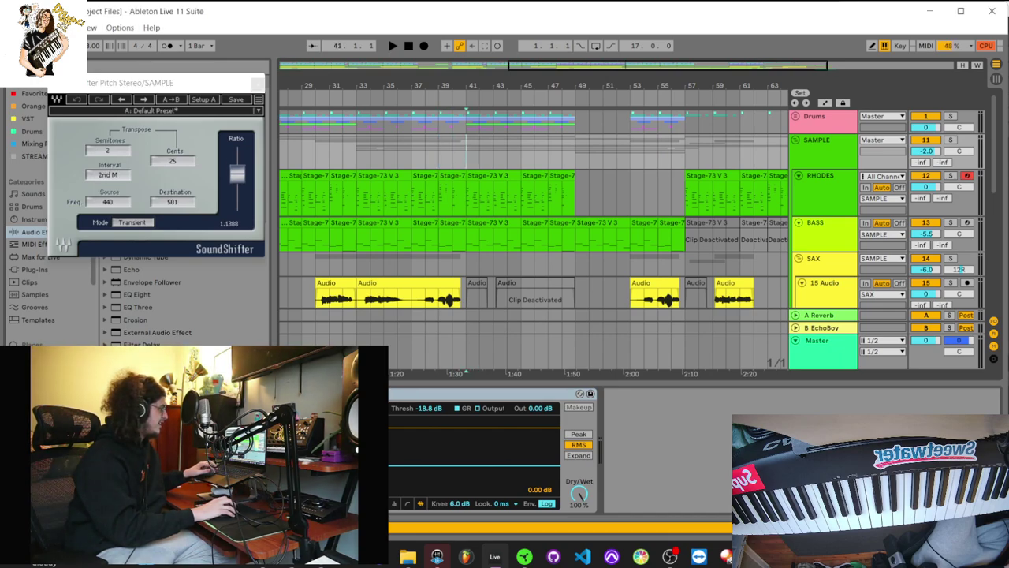
{"action": "key", "text": "space"}
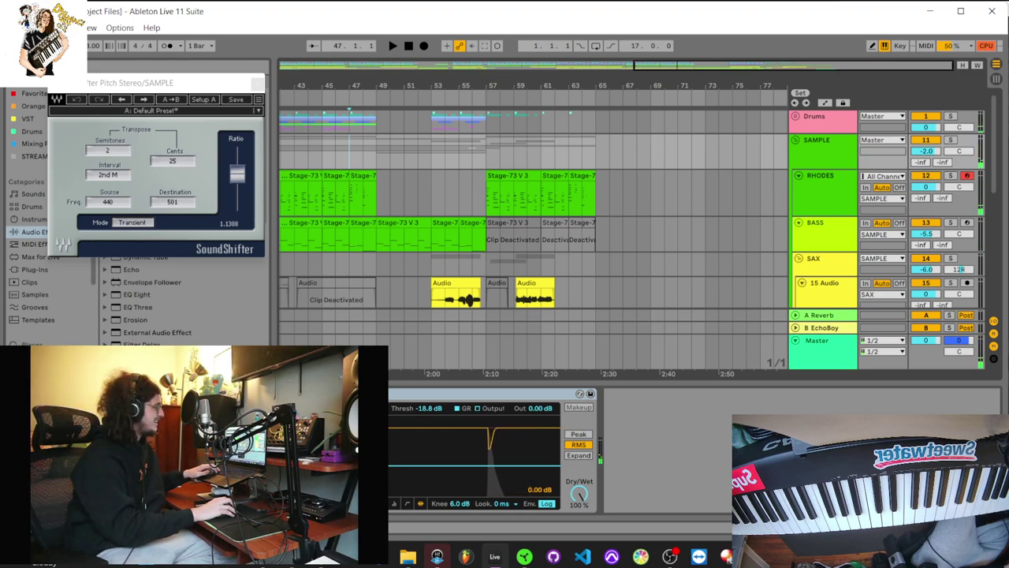
- Check the SoundShifter transposition on the SAMPLE group at bars 47 and 40, and play from bar 49
{"action": "left_click", "coordinate": [350, 151]}
{"action": "left_click", "coordinate": [425, 150]}
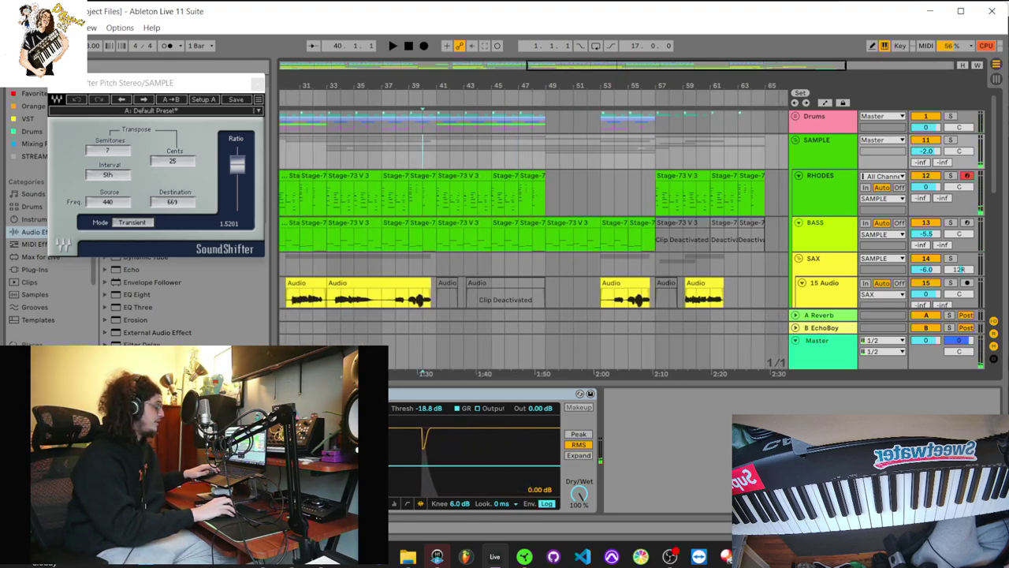
{"action": "left_click", "coordinate": [546, 151]}
{"action": "key", "text": "space"}
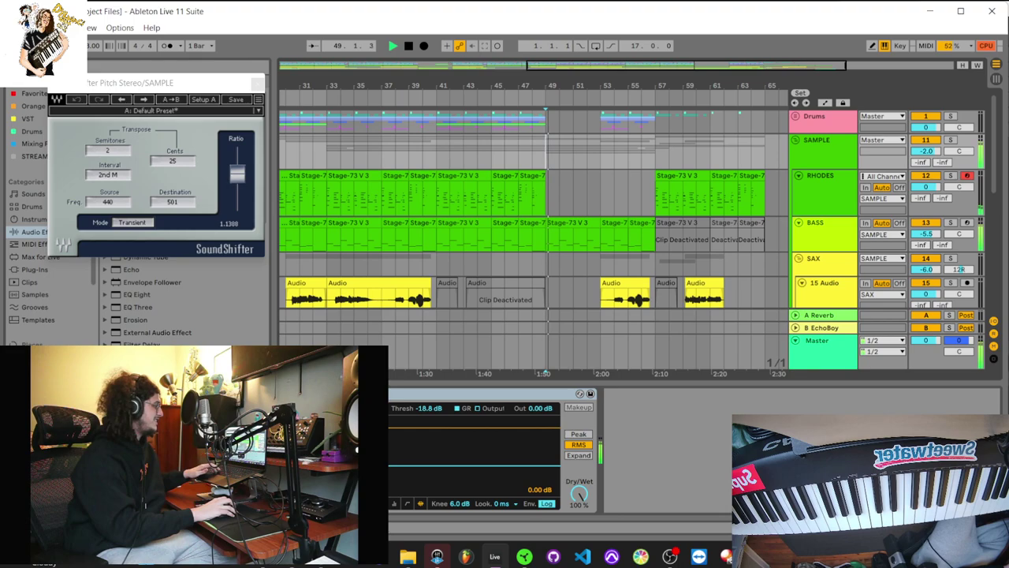
- Try SoundShifter transpositions of 5 and 4 semitones during playback and bring the value back to 2
{"action": "left_click_drag", "start_coordinate": [108, 151], "coordinate": [108, 139]}
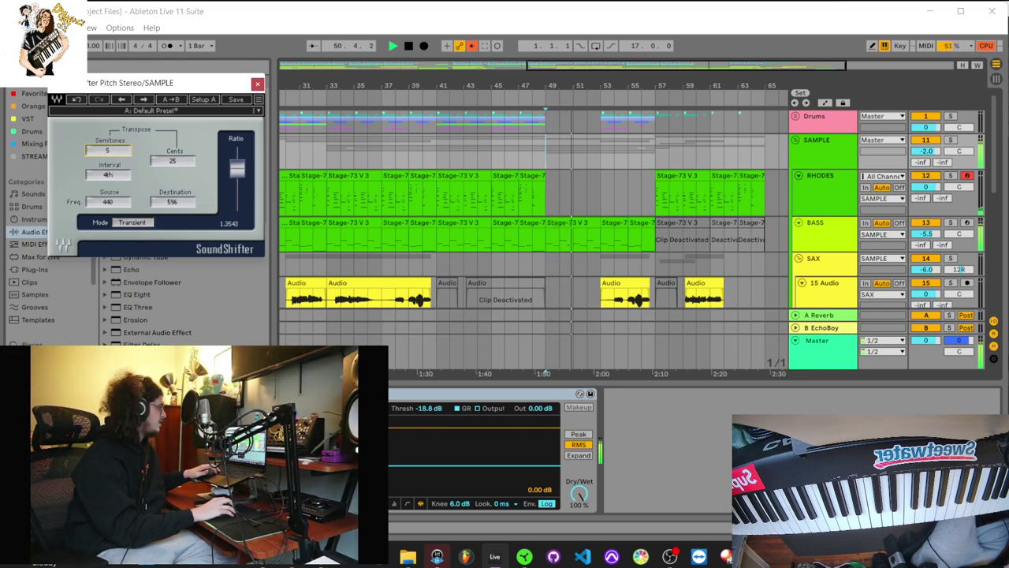
{"action": "left_click_drag", "start_coordinate": [108, 151], "coordinate": [108, 155]}
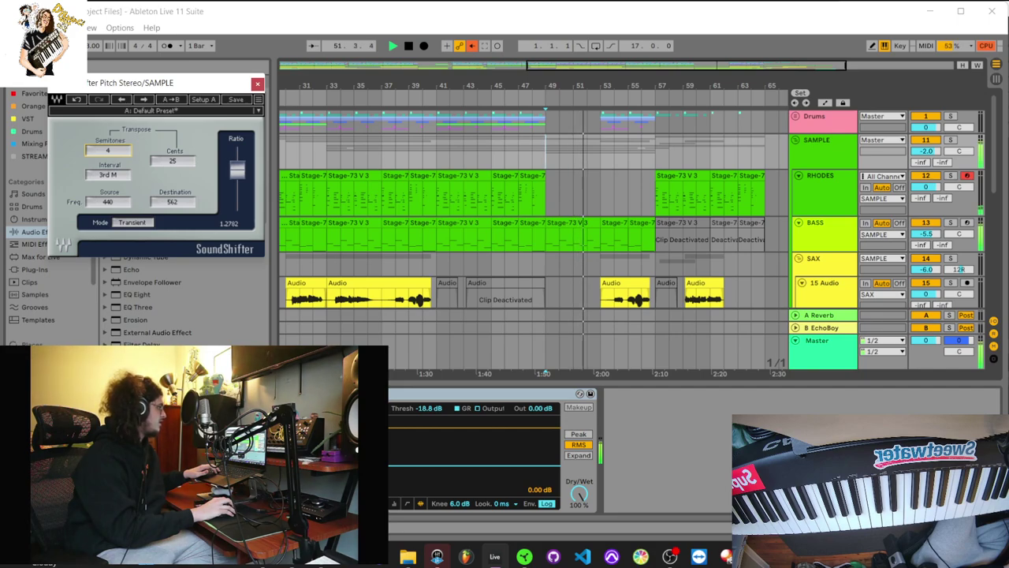
{"action": "key", "text": "Down"}
{"action": "key", "text": "Down"}
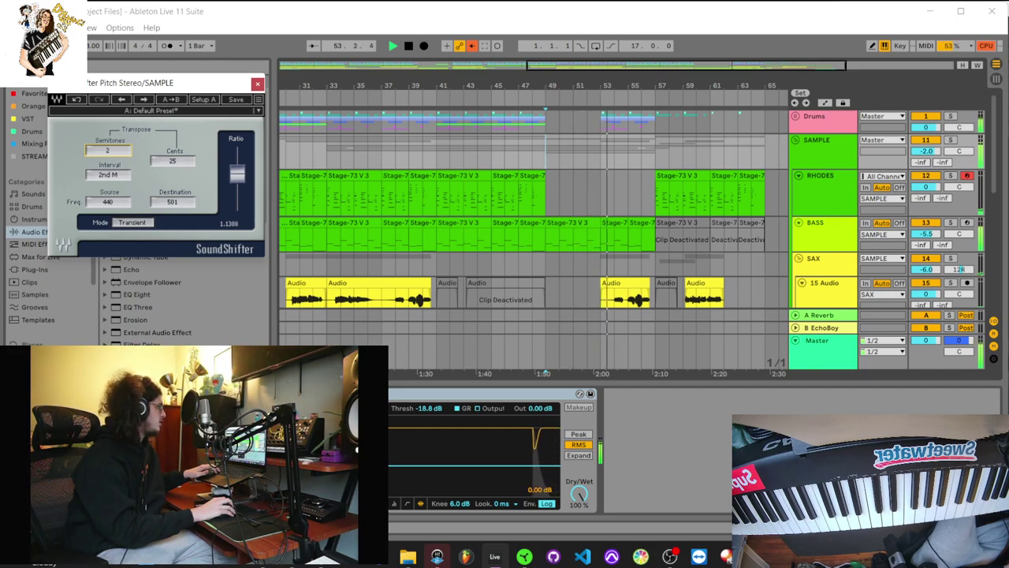
- Try a SoundShifter transposition of 7 semitones during playback, stop the playback and return it to 2 semitones
{"action": "key", "text": "Up"}
{"action": "key", "text": "Up"}
{"action": "key", "text": "Up"}
{"action": "key", "text": "Up"}
{"action": "key", "text": "Up"}
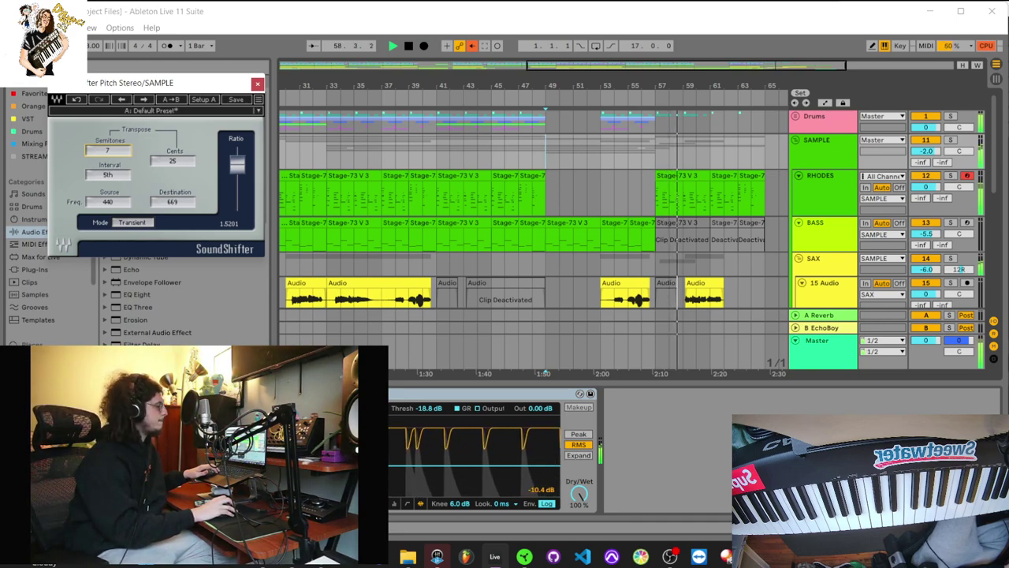
{"action": "key", "text": "space"}
{"action": "scroll", "coordinate": [108, 150], "scroll_direction": "down", "scroll_amount": 3}
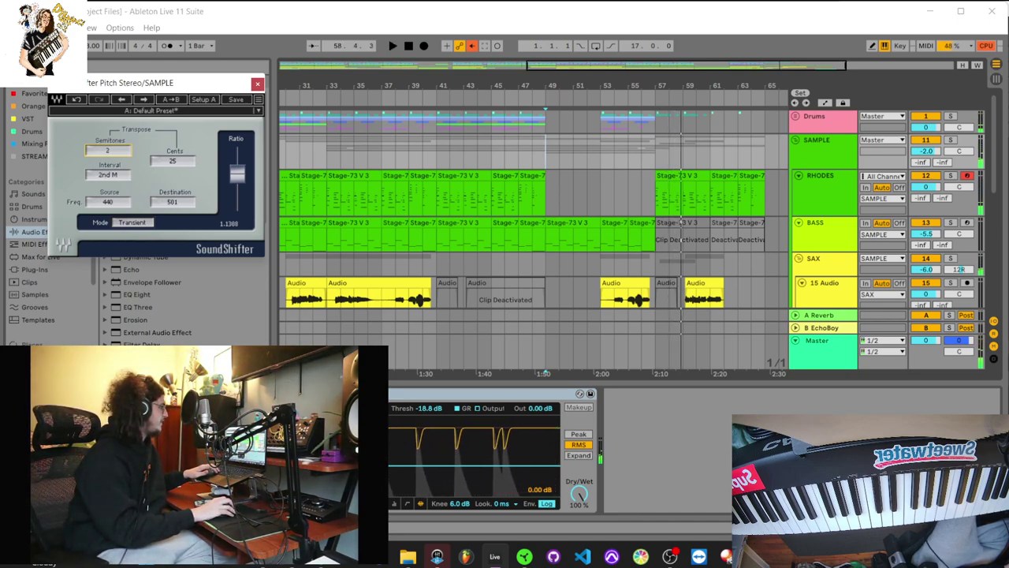